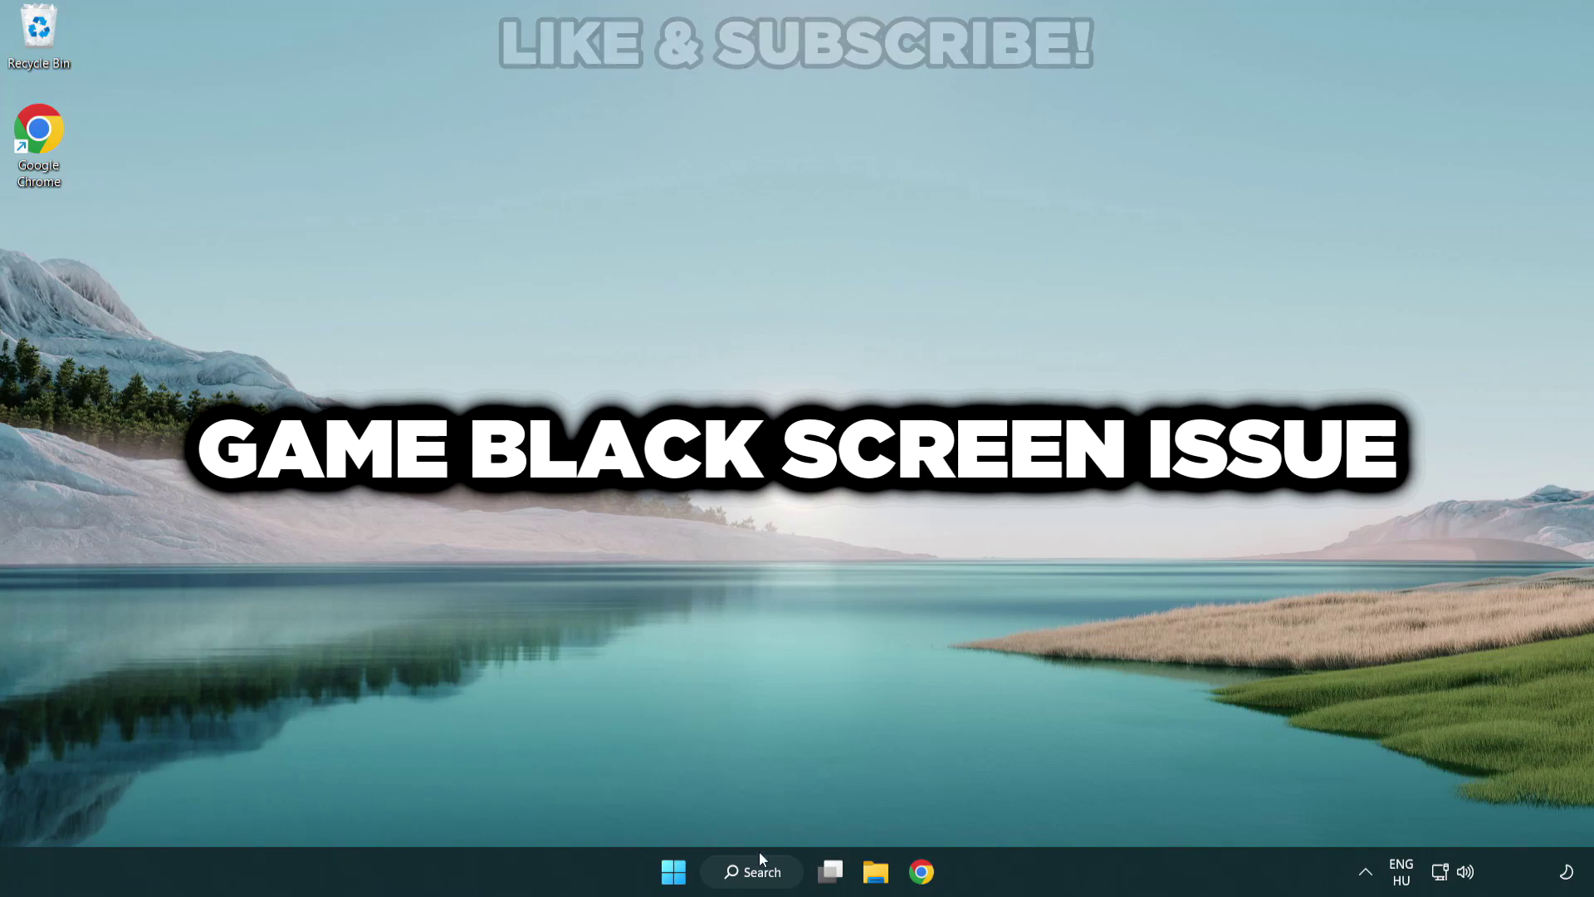
Step: Search Windows for 'device manager'
left_click(769, 879)
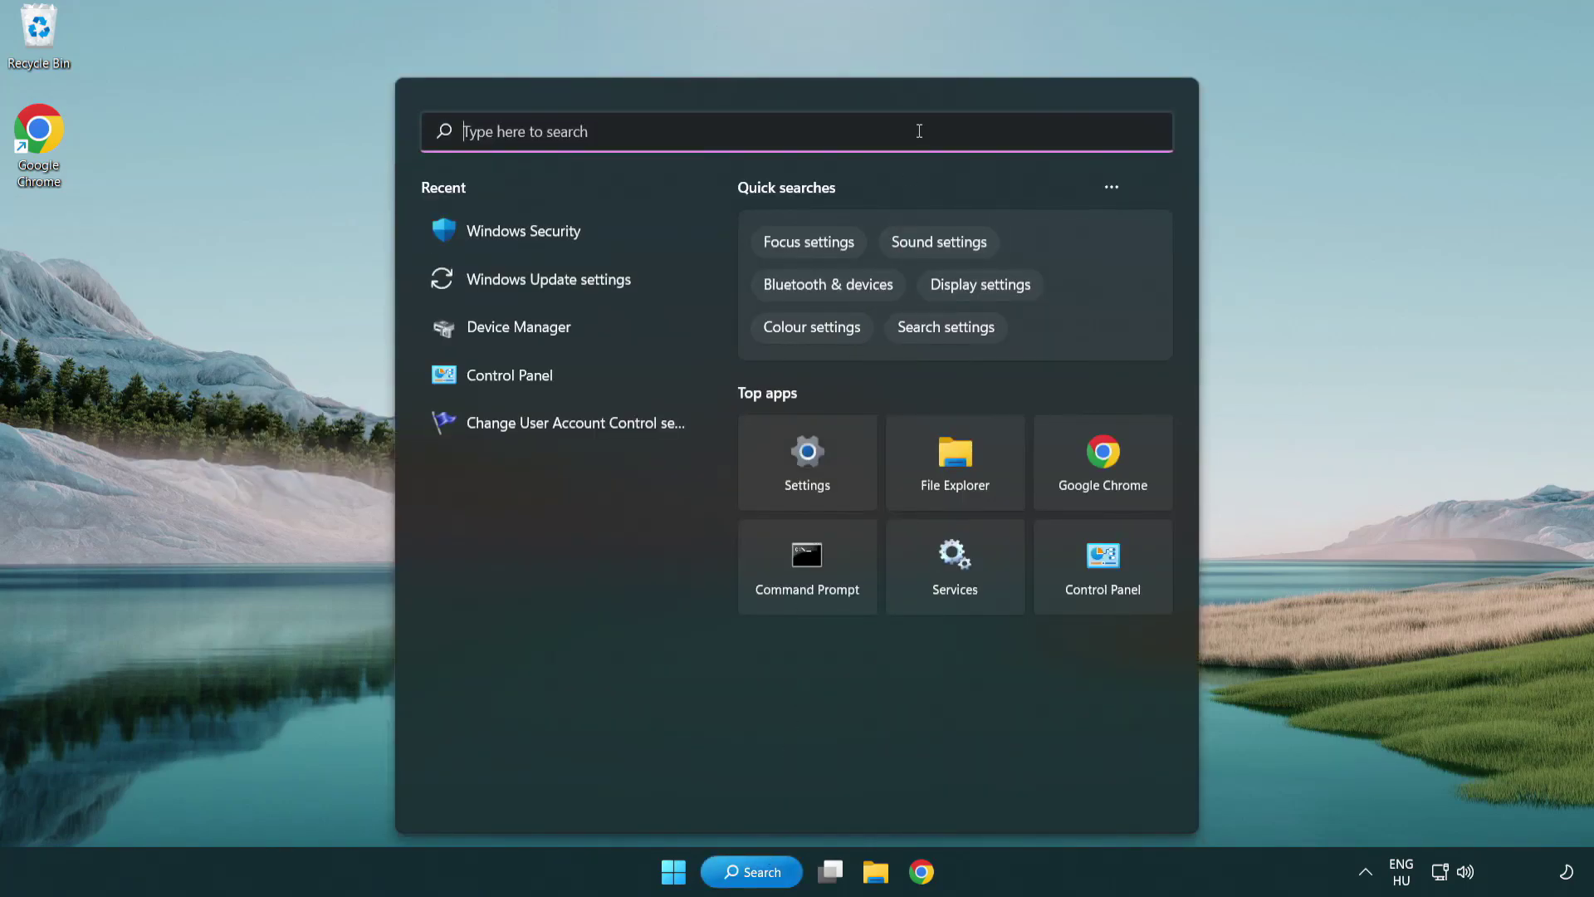
type("device m")
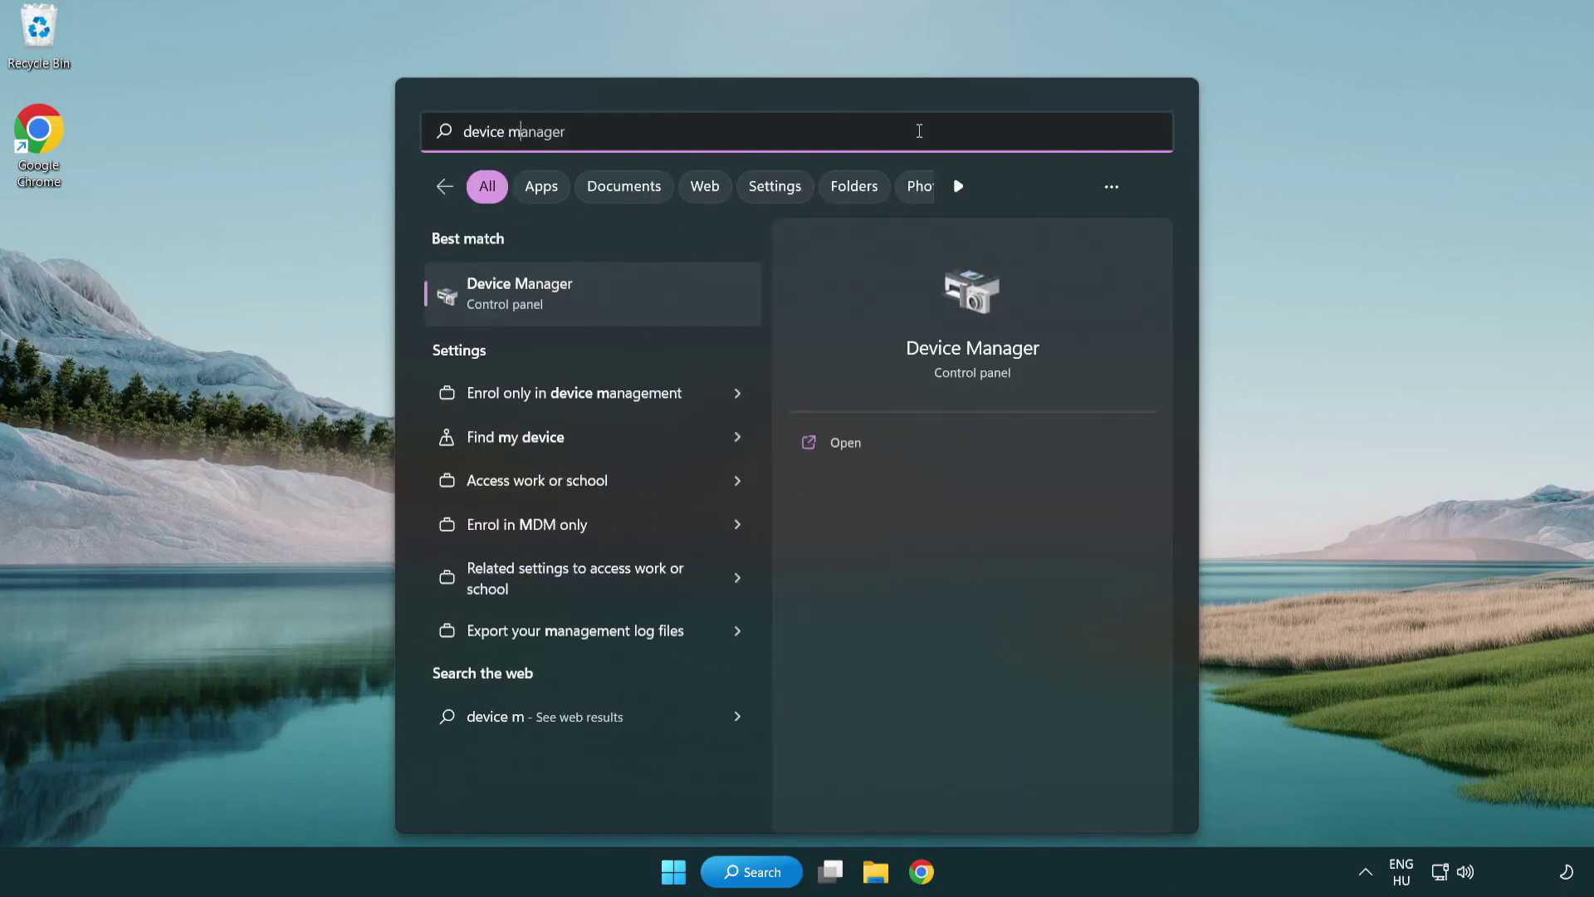
type("anager")
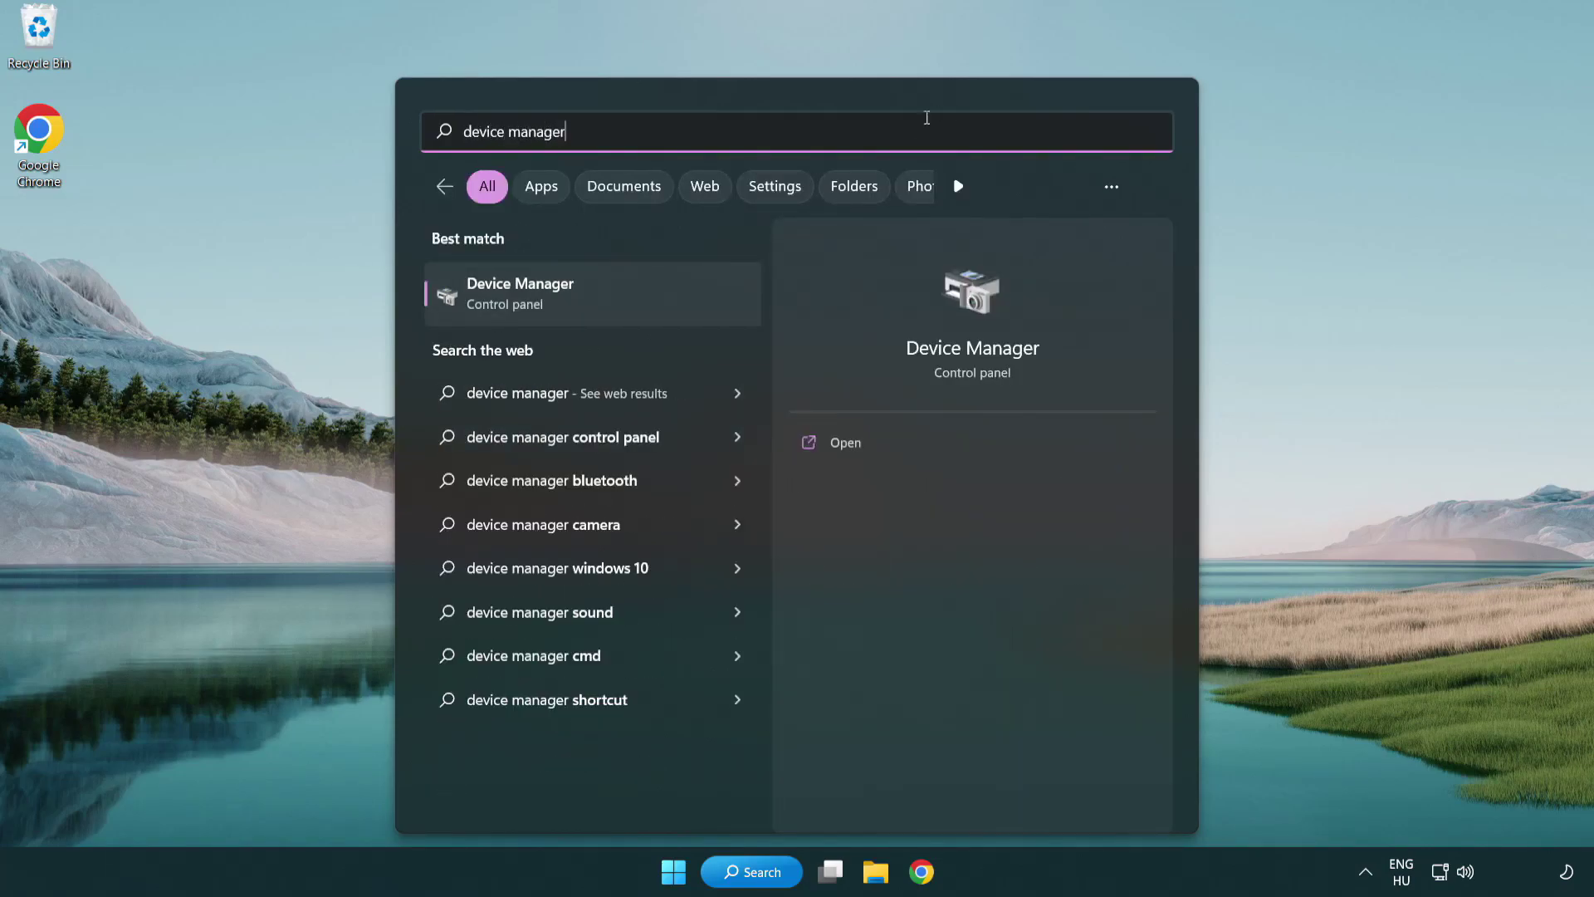
Step: Open Device Manager and start a driver update for the VMware SVGA 3D display adapter
left_click(636, 307)
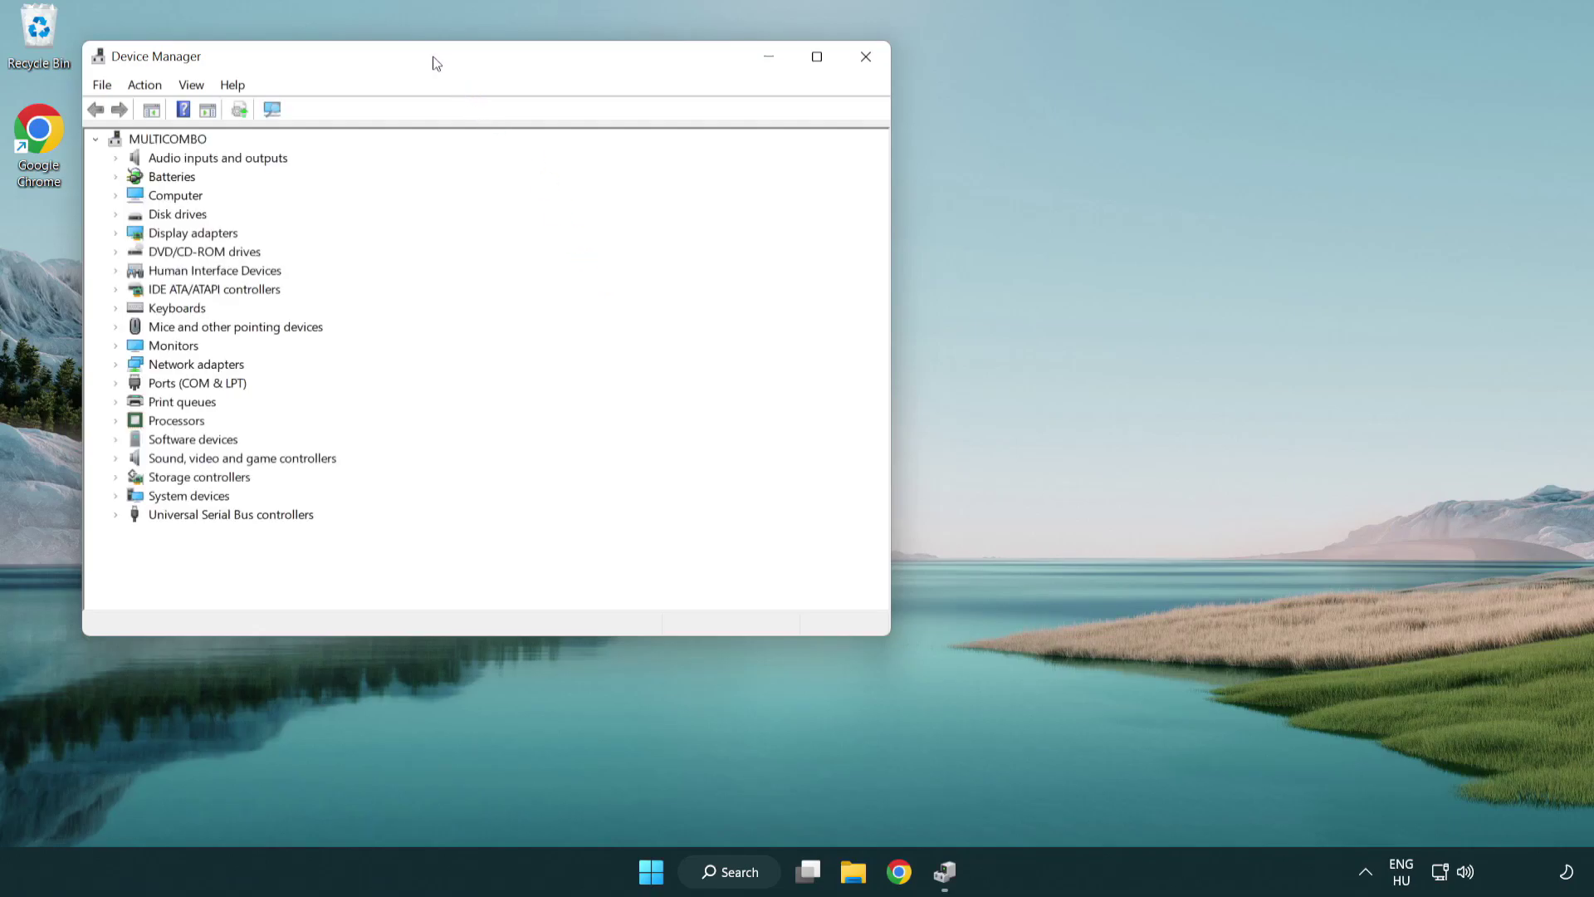
left_click_drag(434, 61, 703, 160)
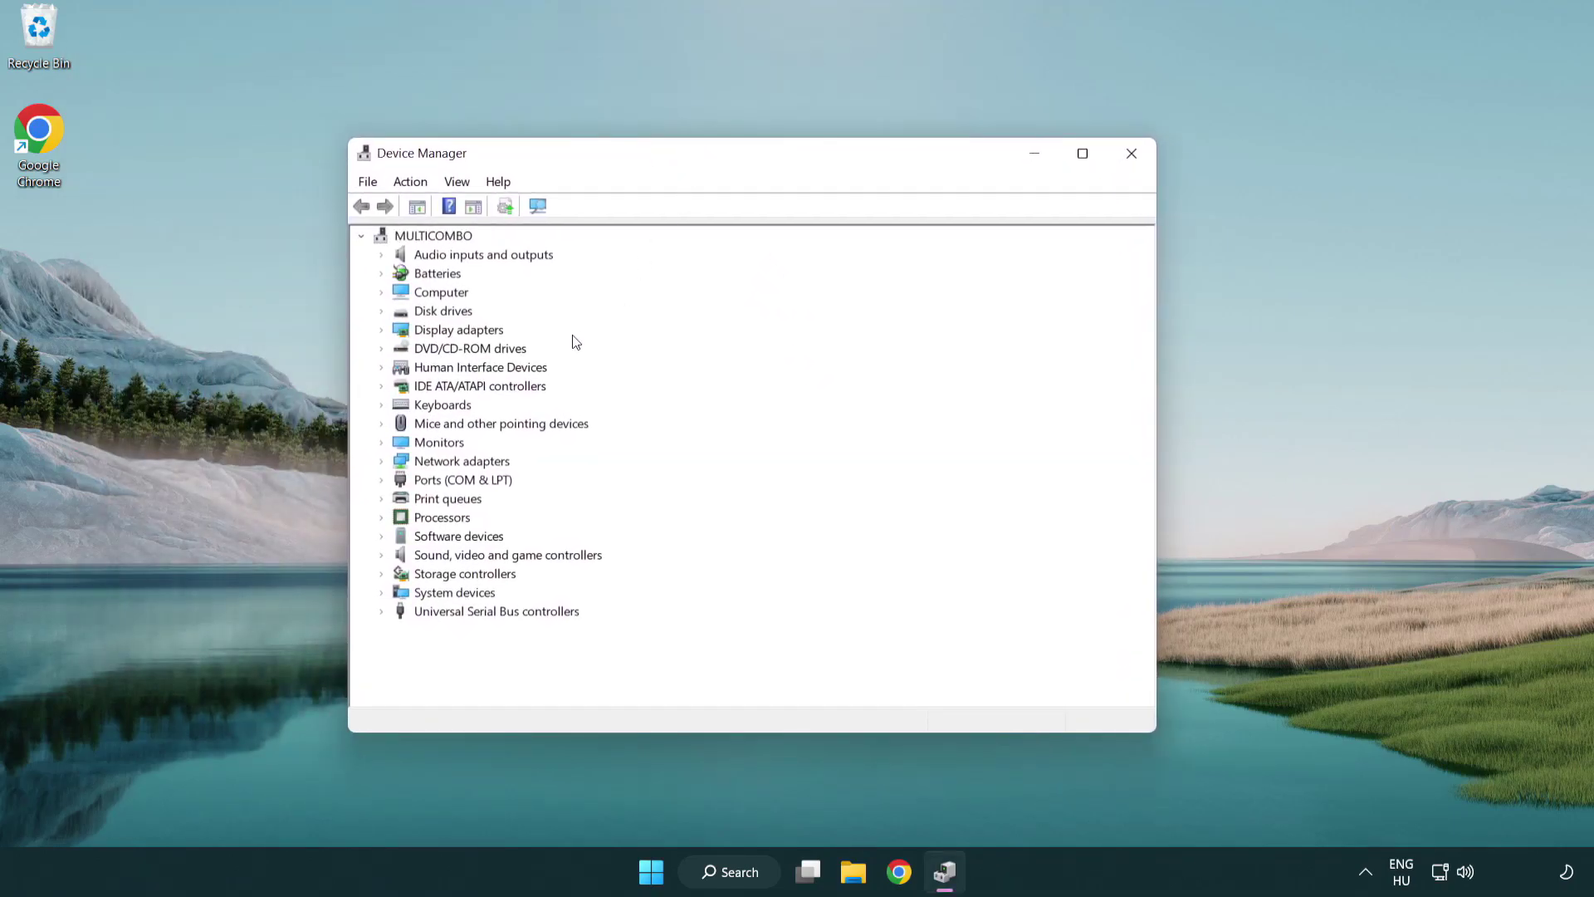
left_click(440, 332)
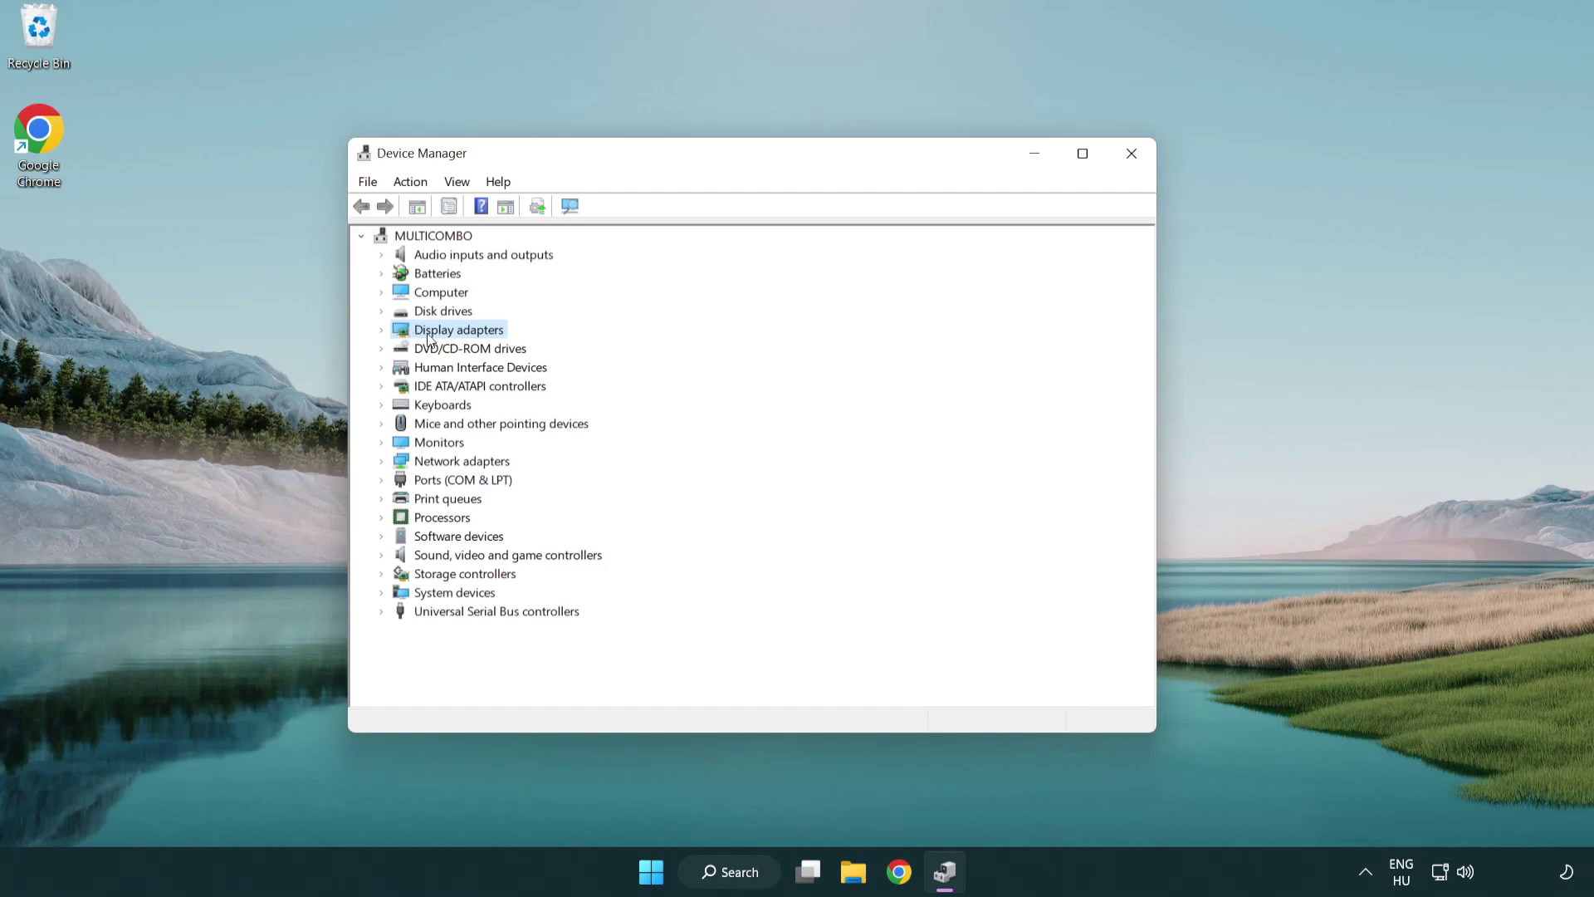
left_click(382, 332)
left_click(446, 352)
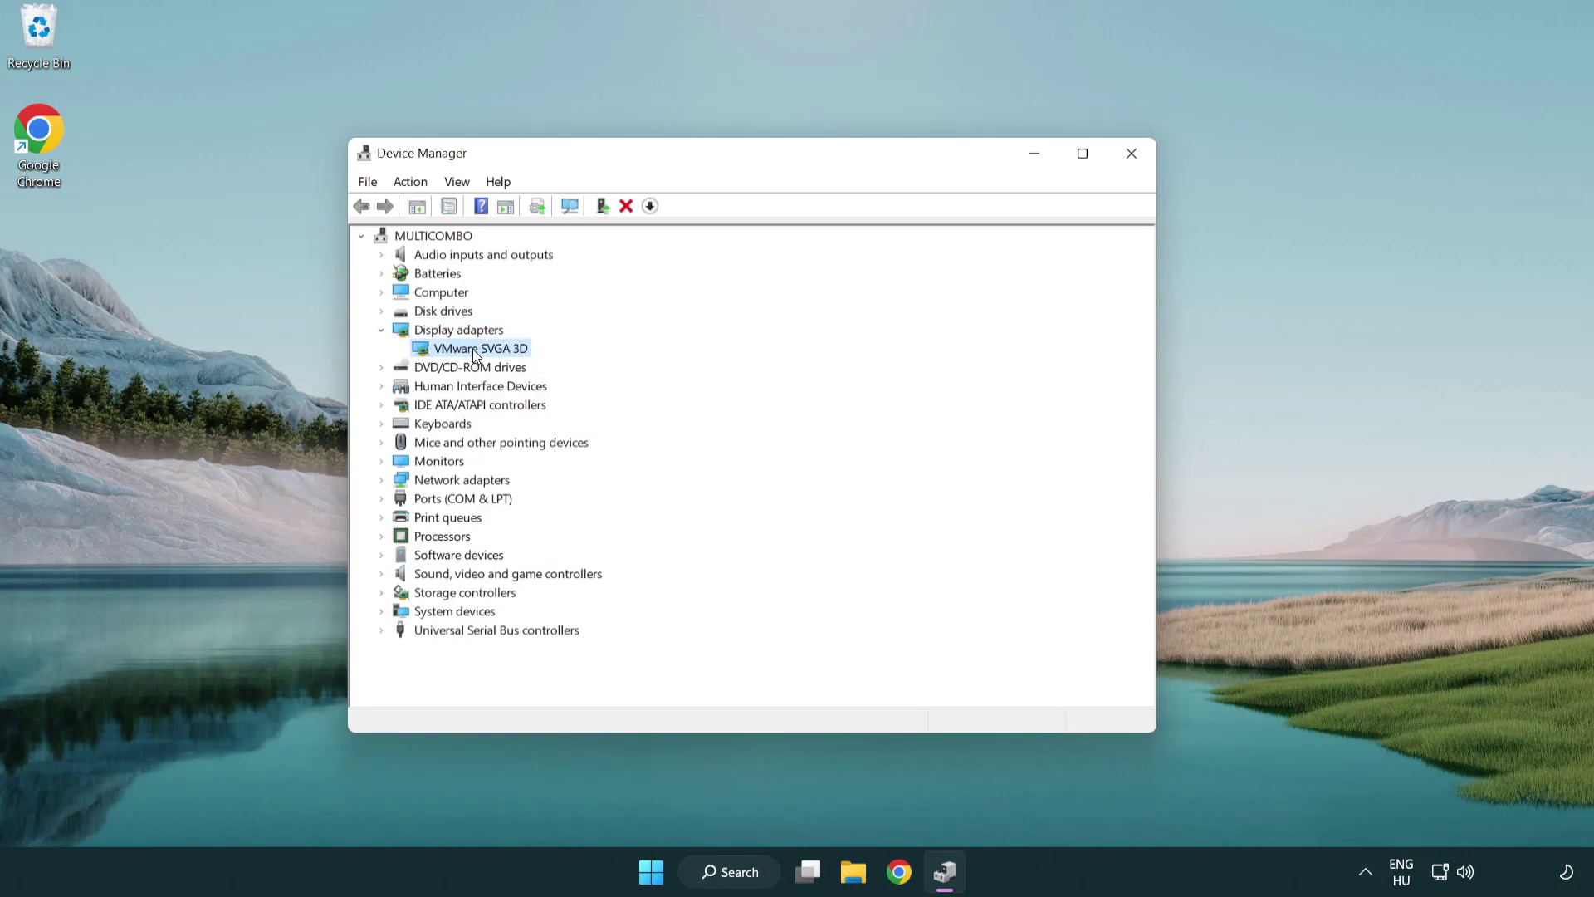
right_click(472, 350)
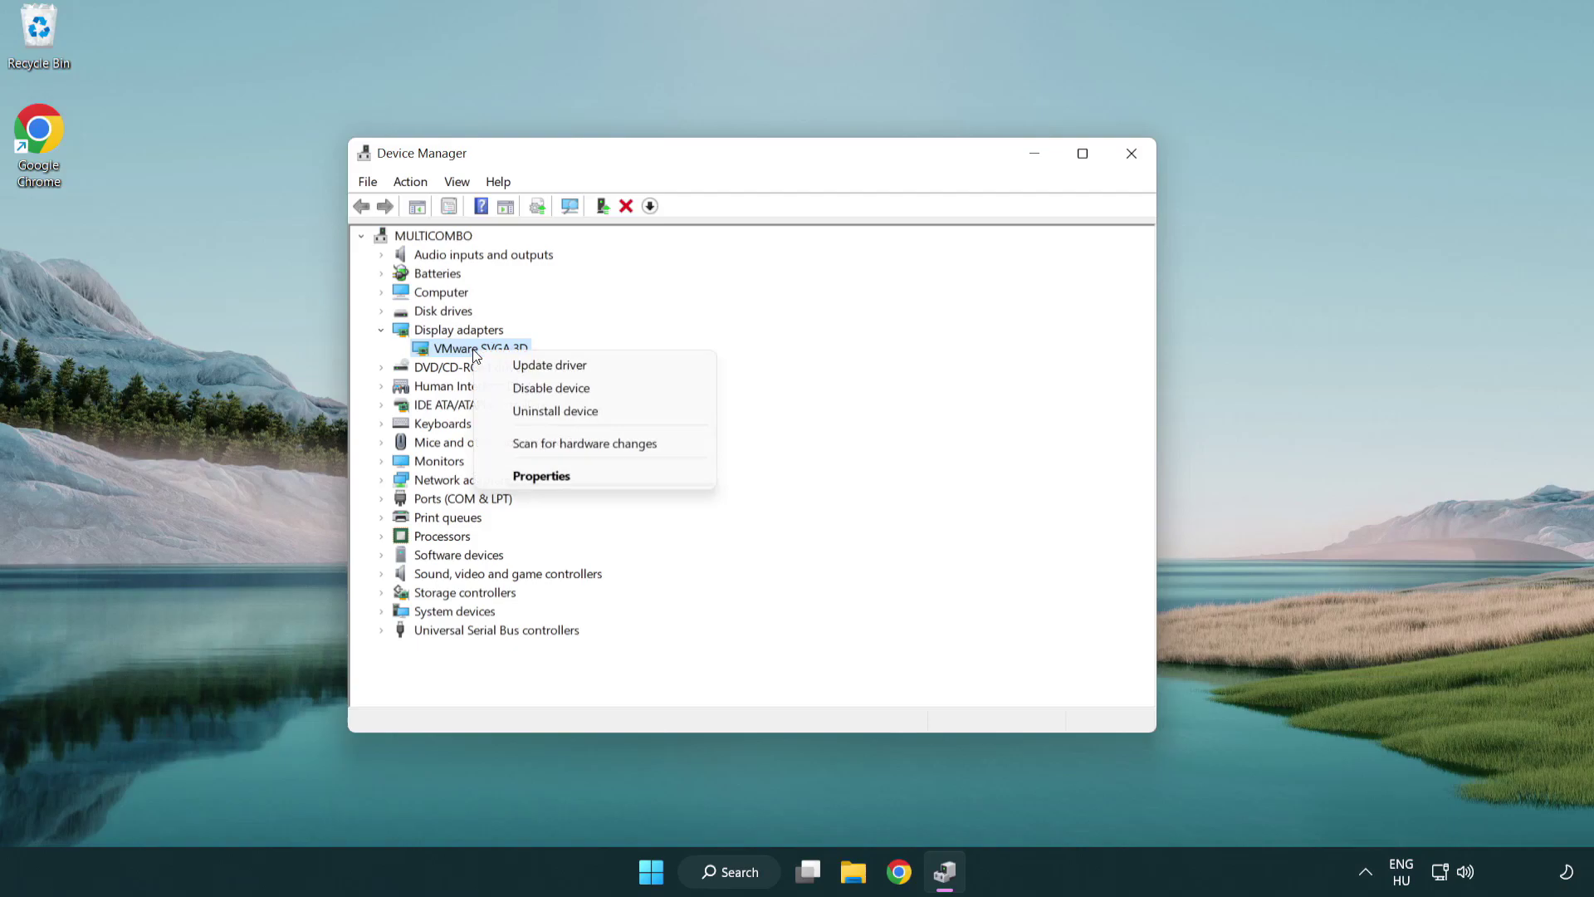
left_click(628, 367)
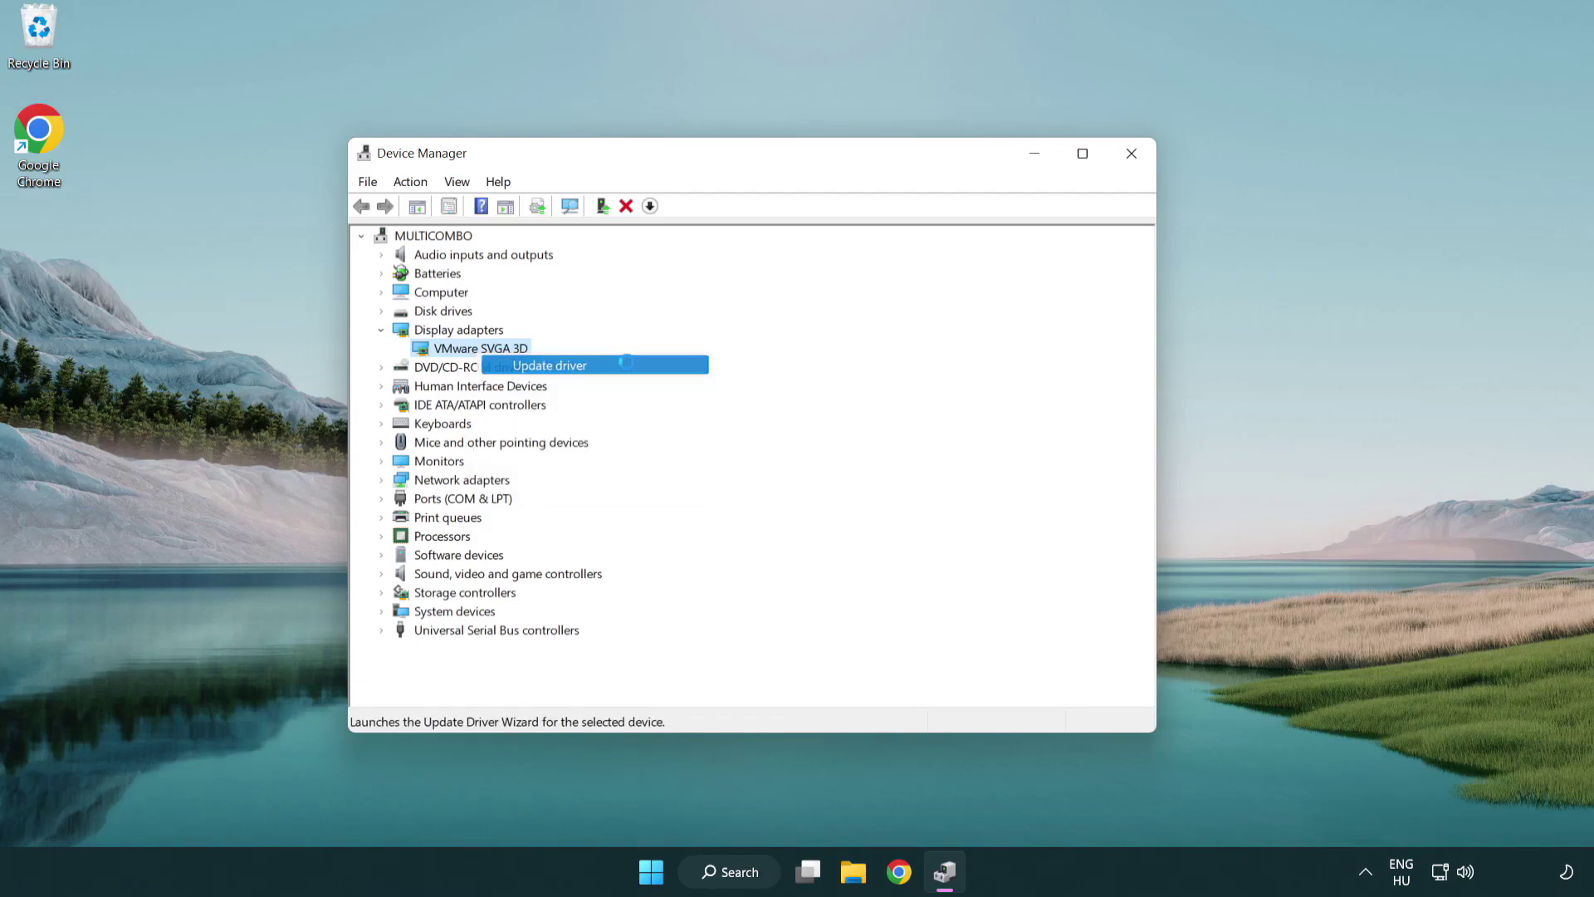
Step: Search automatically for a VMware SVGA 3D driver and dismiss the 'best drivers already installed' result
left_click_drag(661, 249, 697, 230)
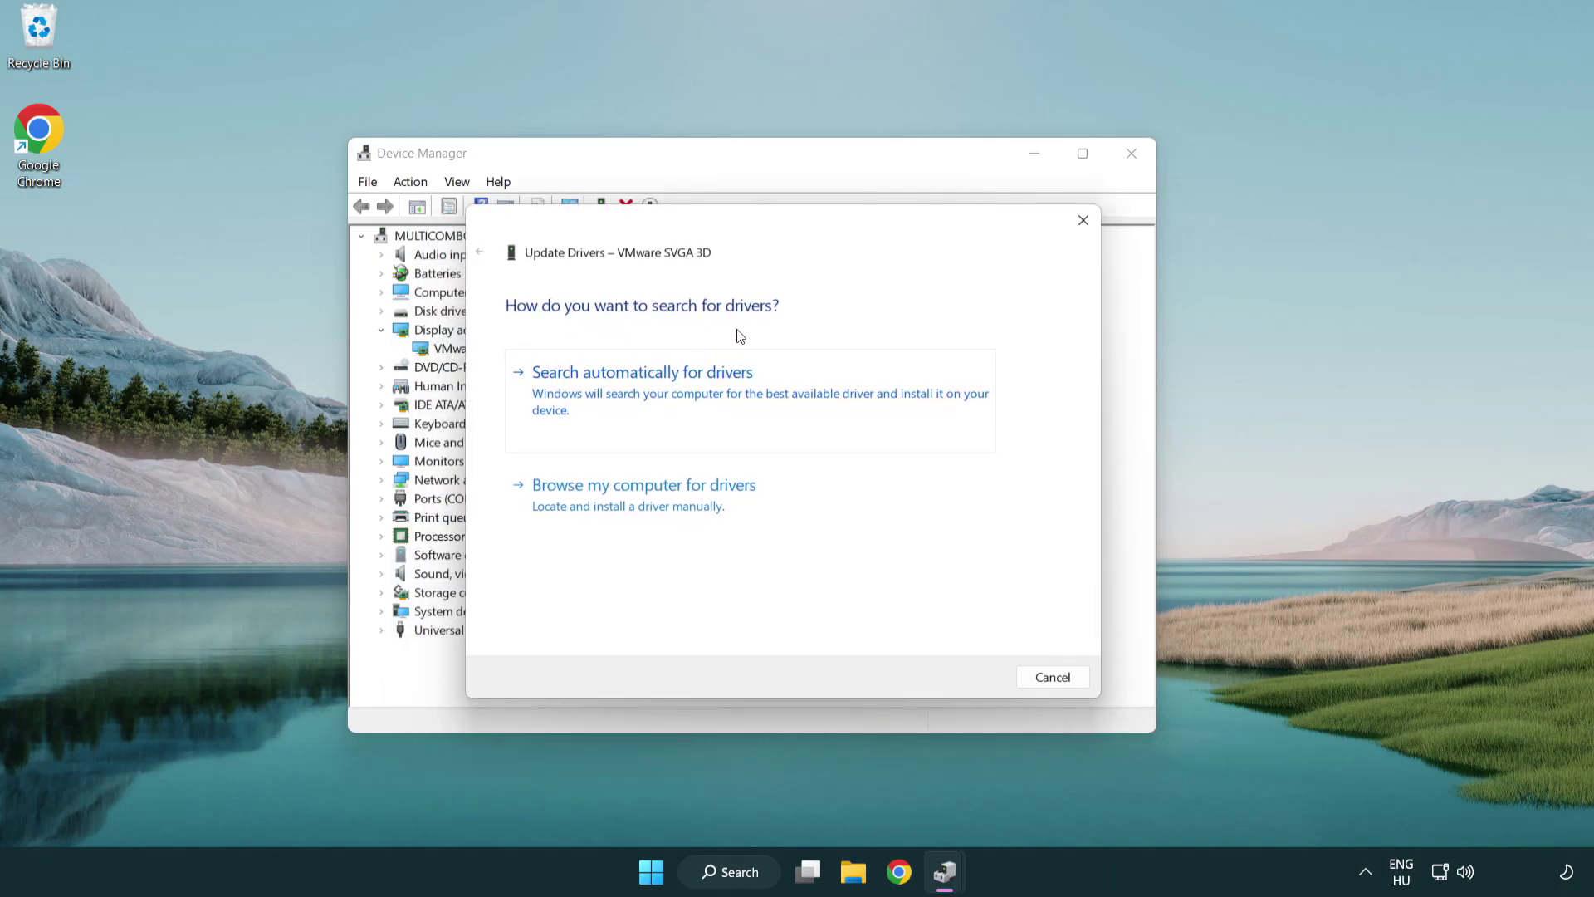
left_click(702, 389)
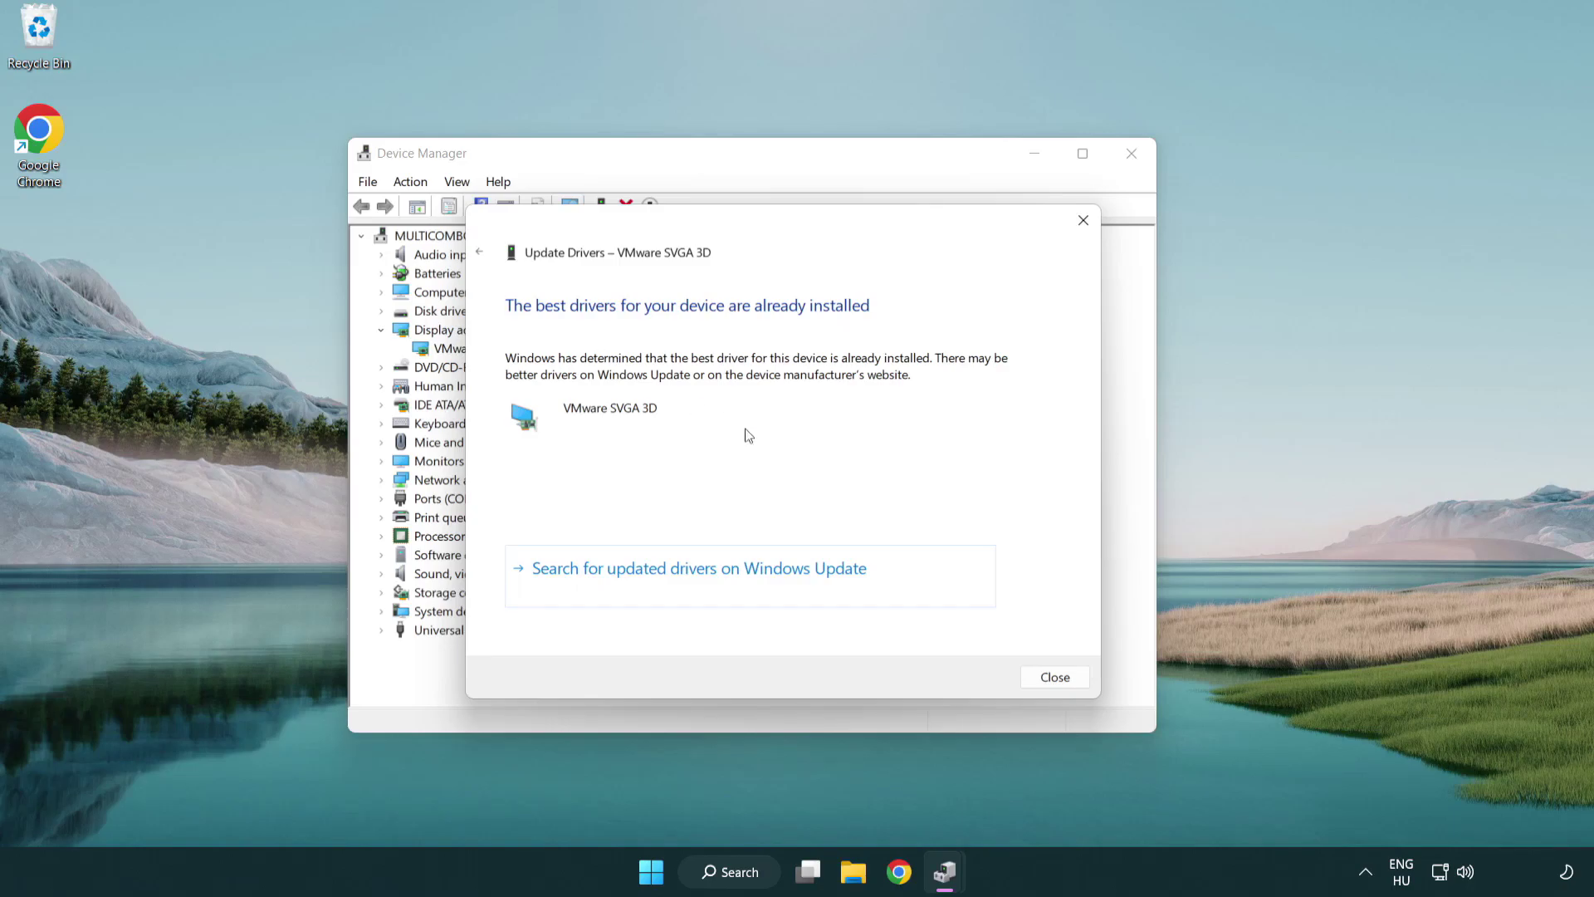
left_click(1055, 678)
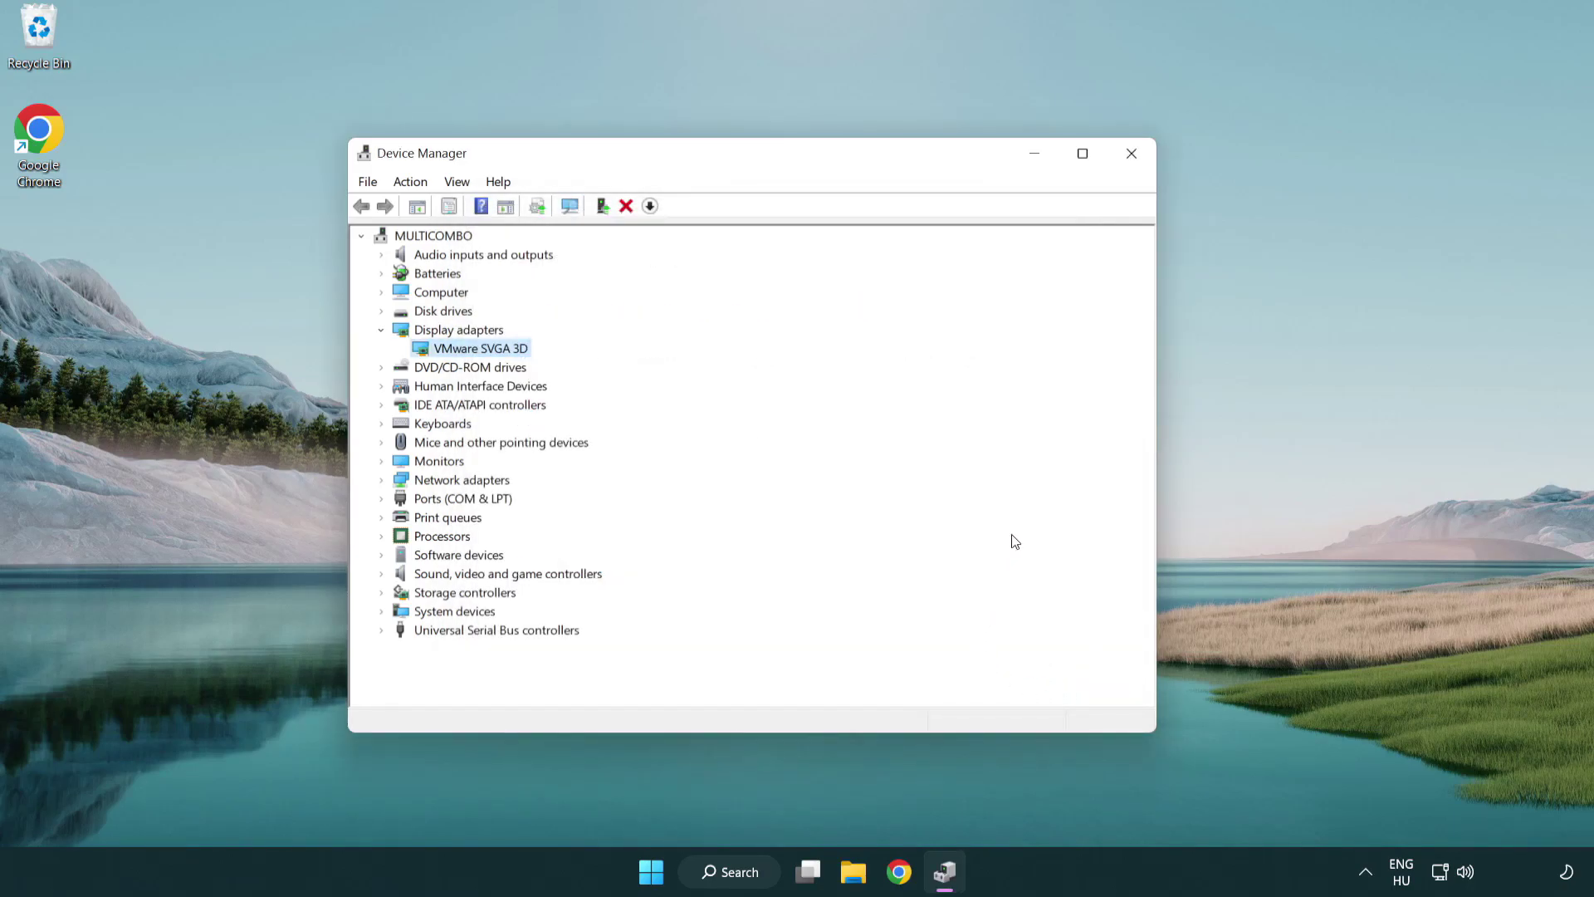
Step: Close Device Manager, then search 'update' and open Windows Update settings
left_click(1136, 159)
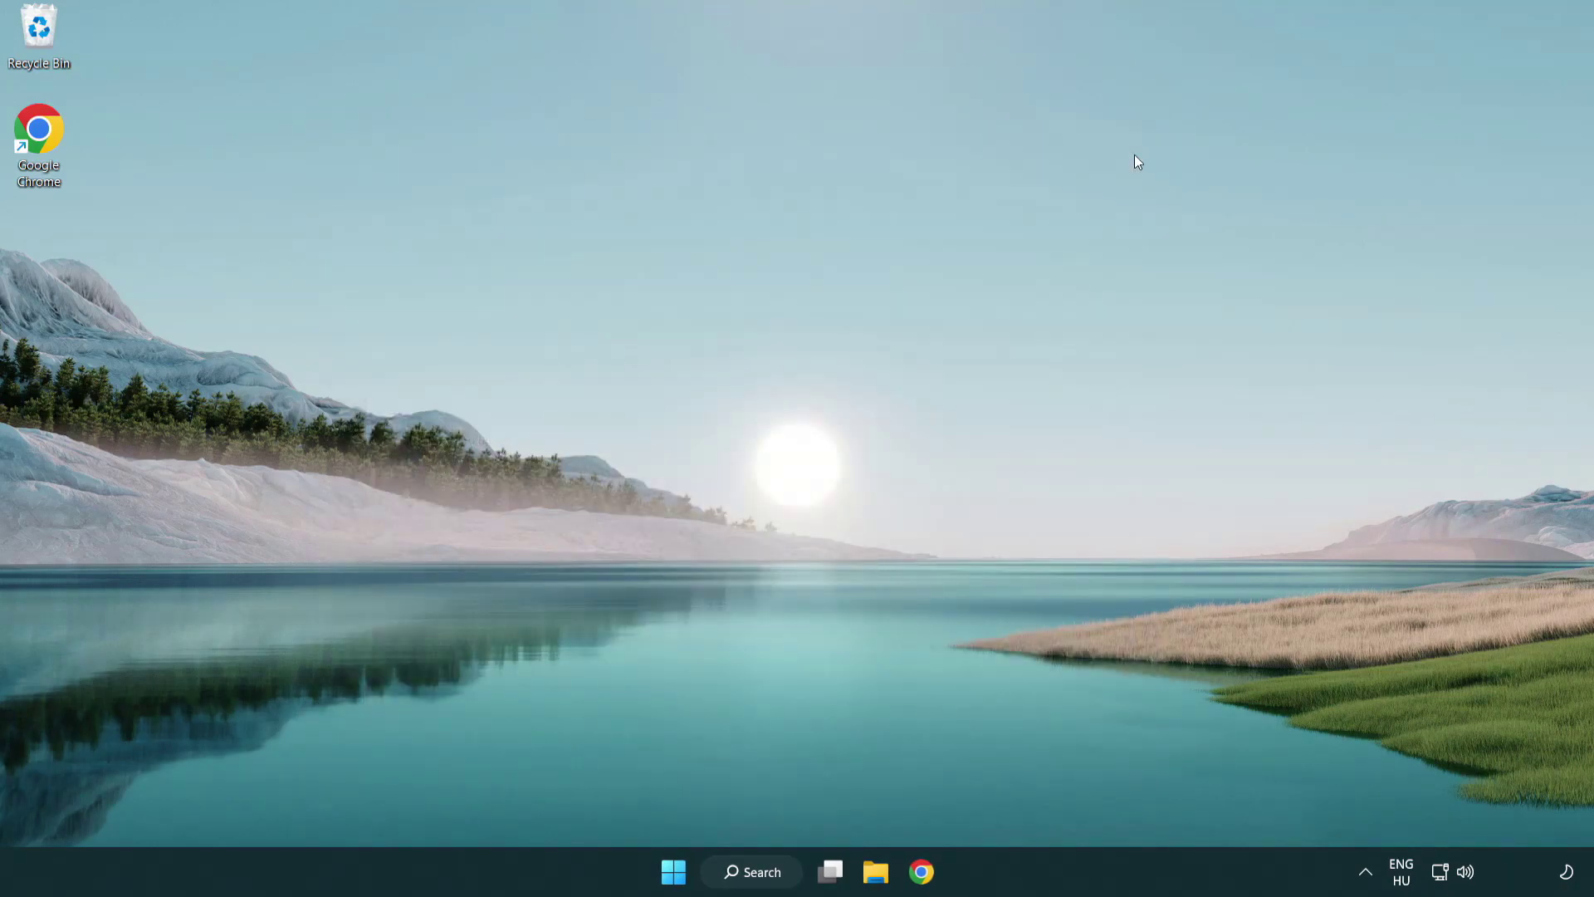
left_click(767, 870)
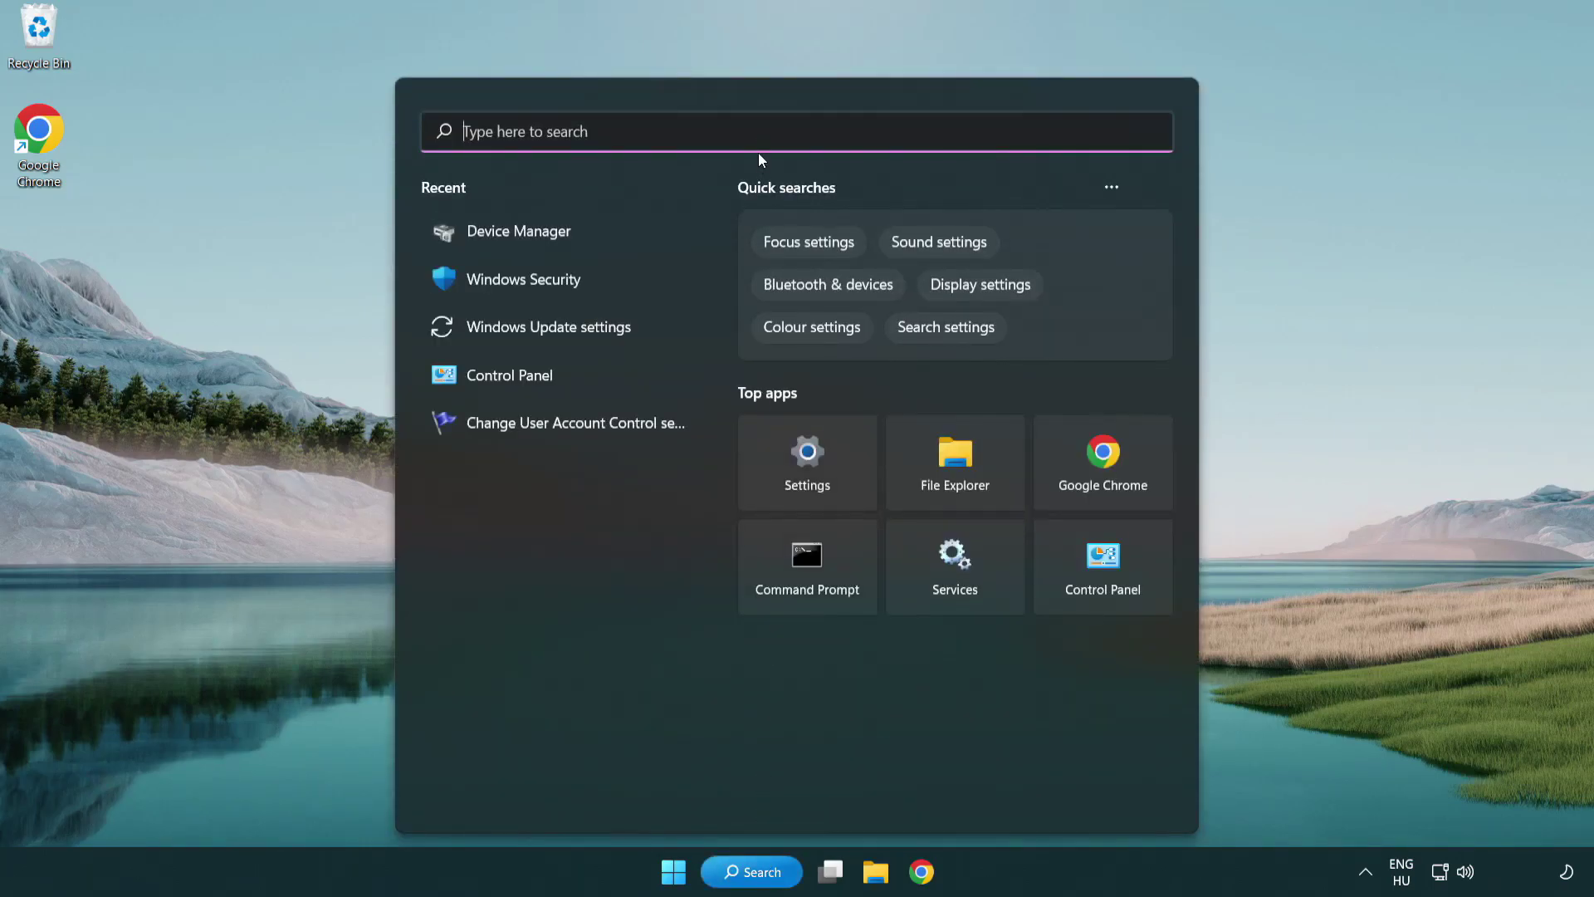
type("update")
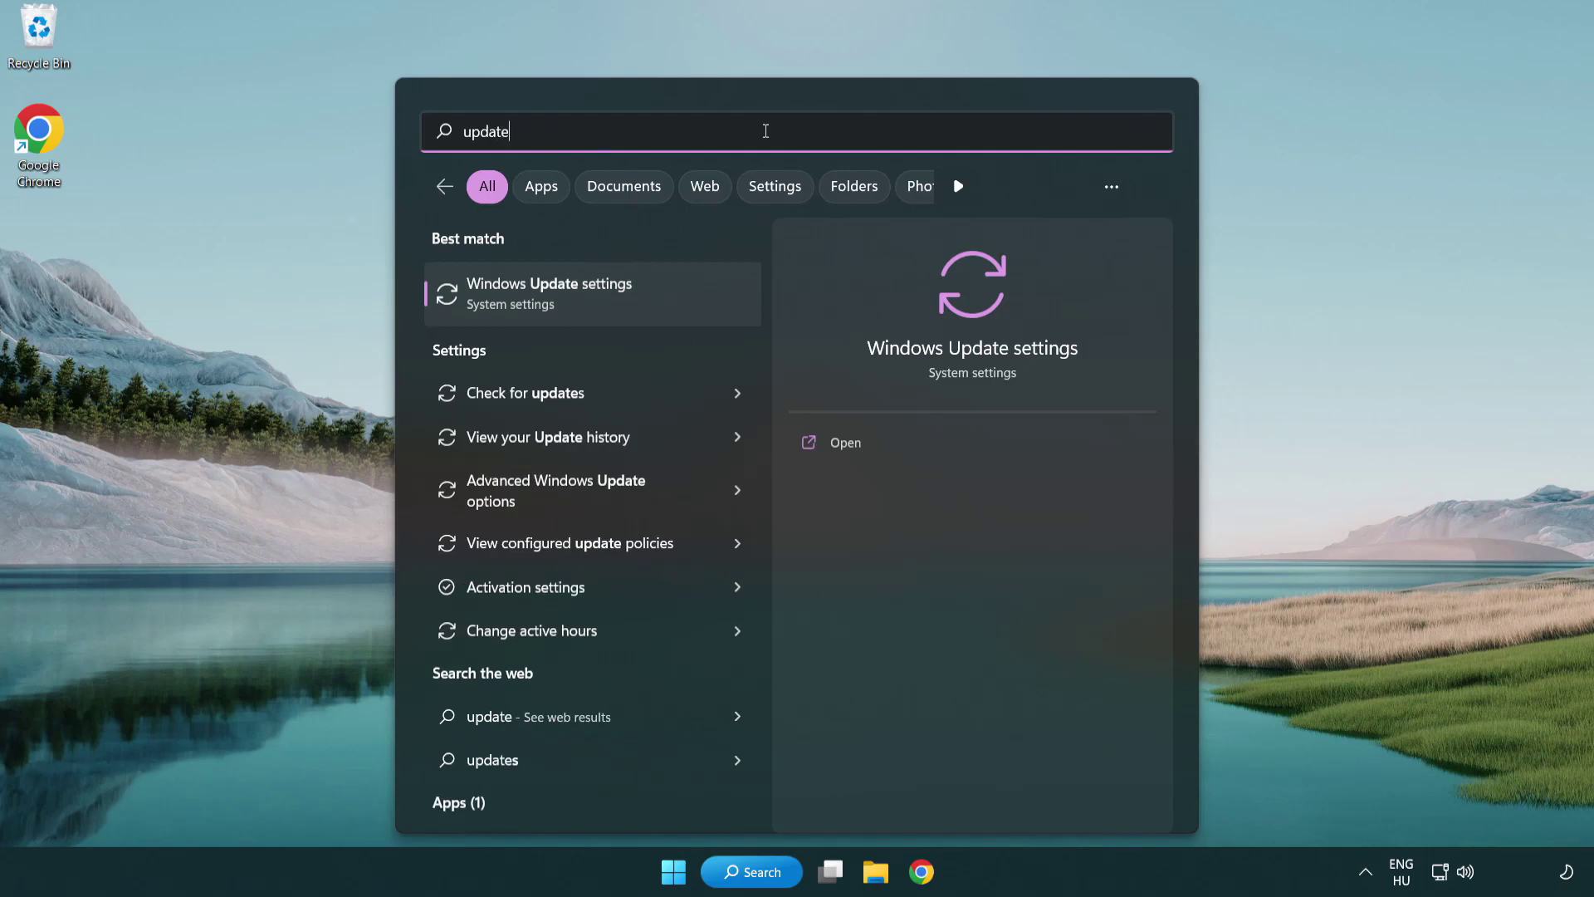
left_click(622, 300)
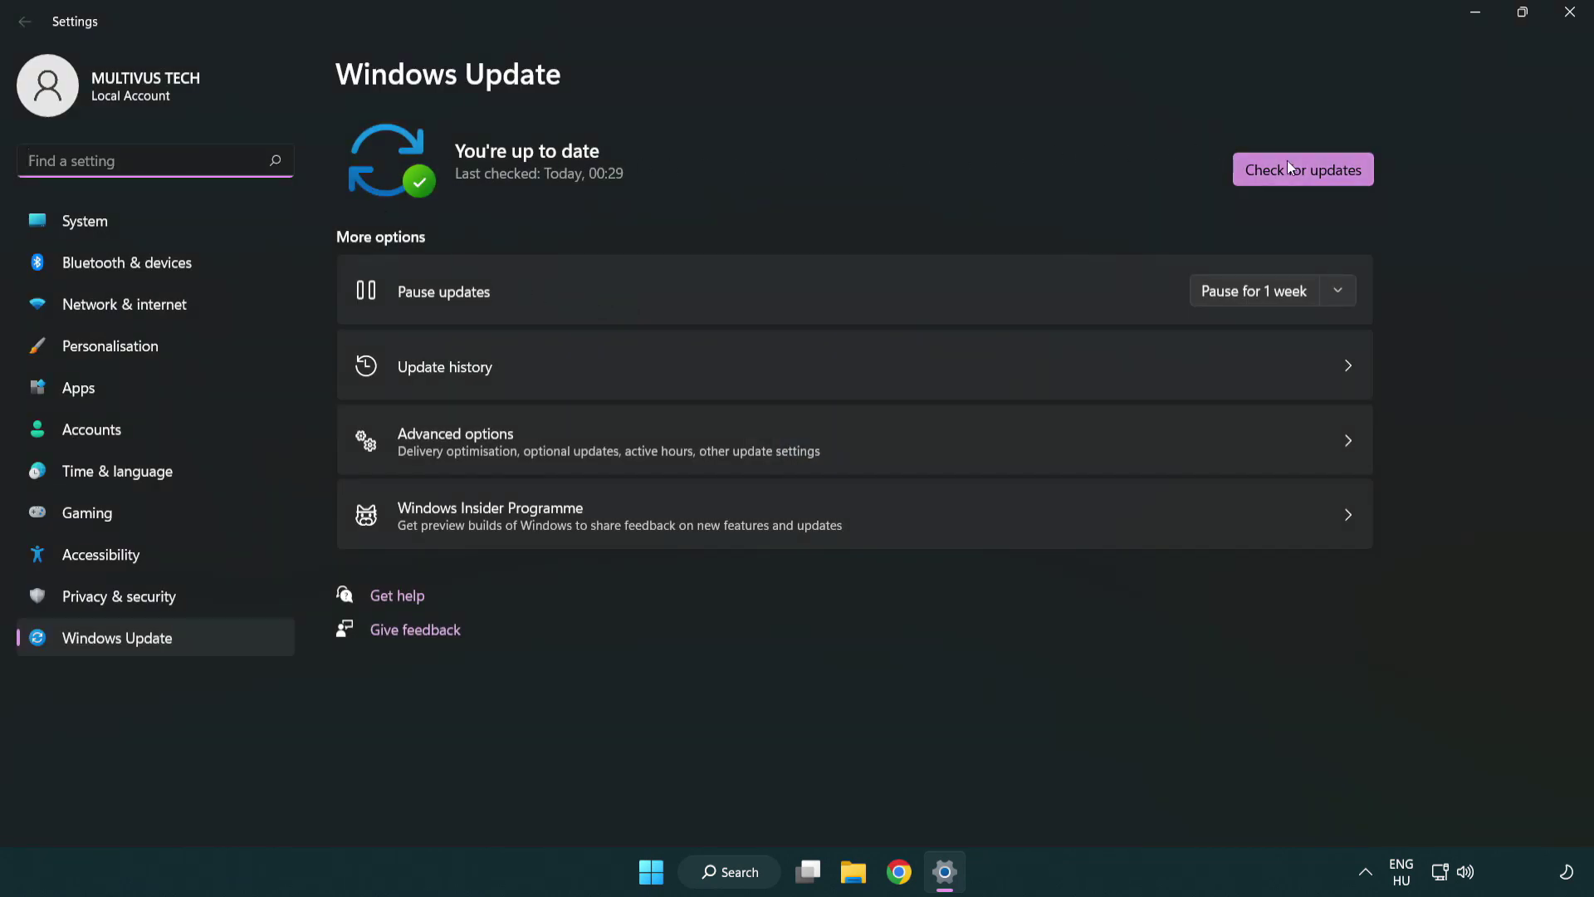
Step: Check for updates, confirm 'You're up to date', and close Settings
left_click(1331, 177)
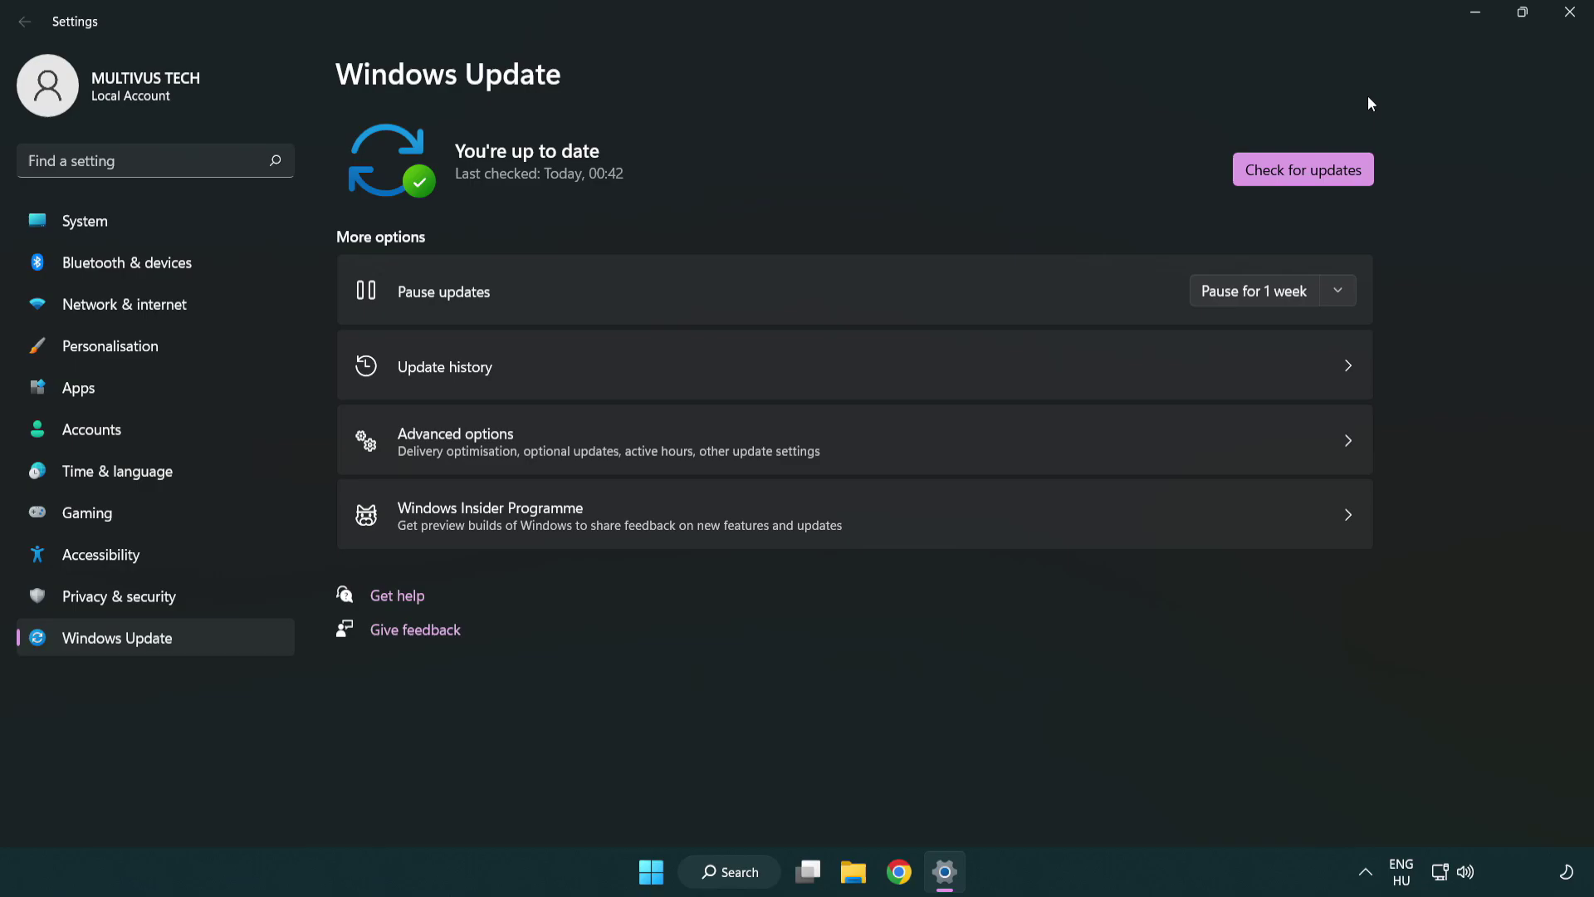
left_click(1565, 22)
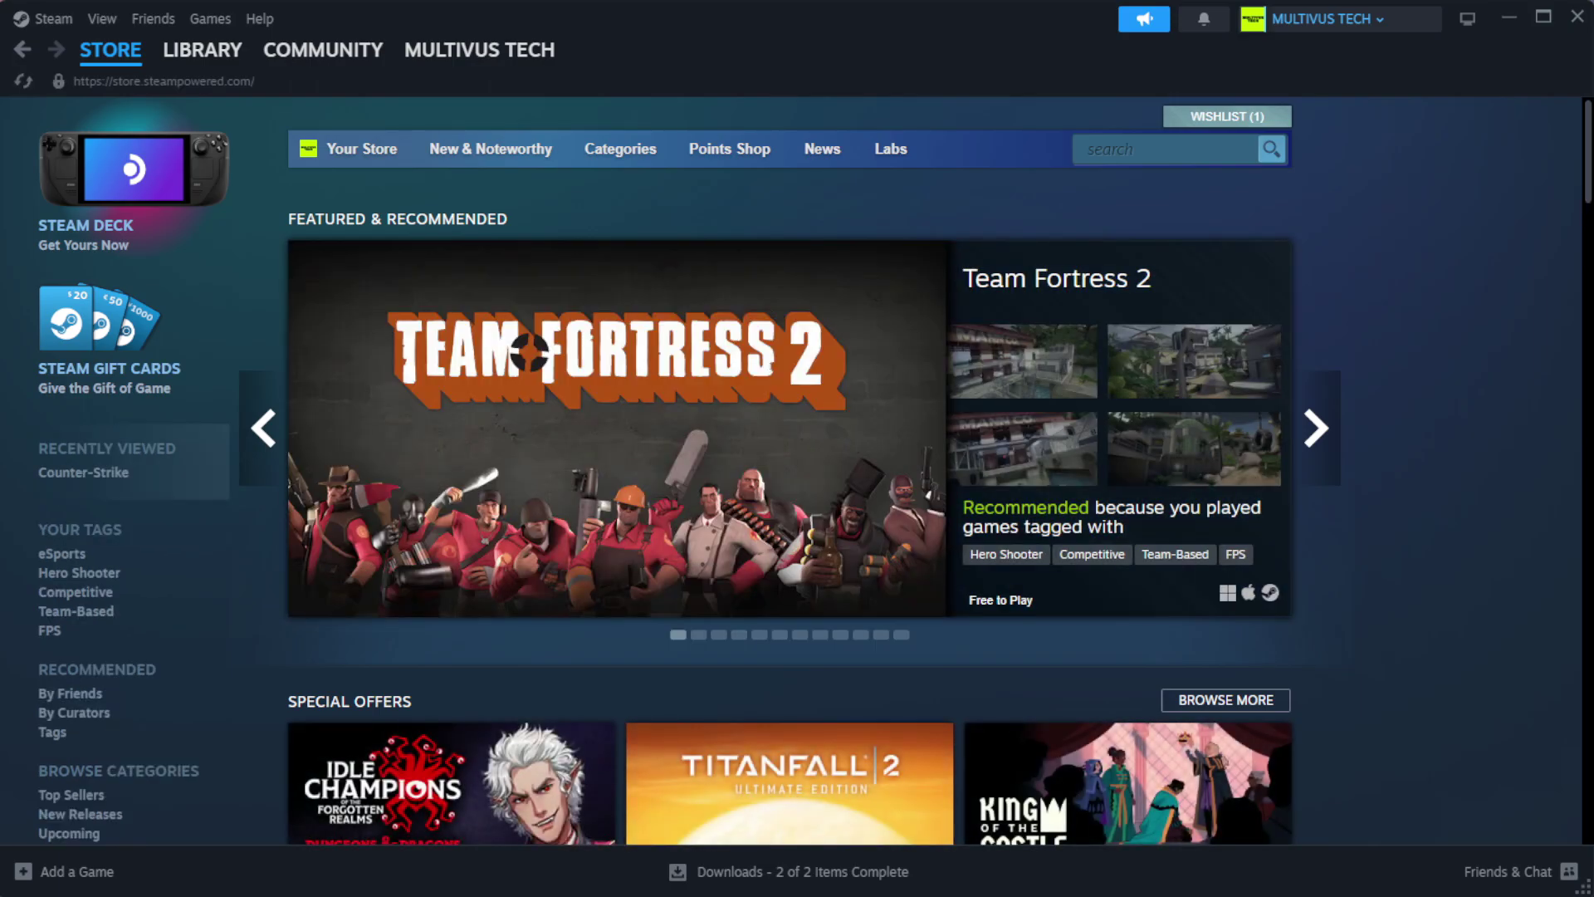
Step: Go to Steam's Library Home and bring up the context menu for the favorited game
mouse_move(197, 60)
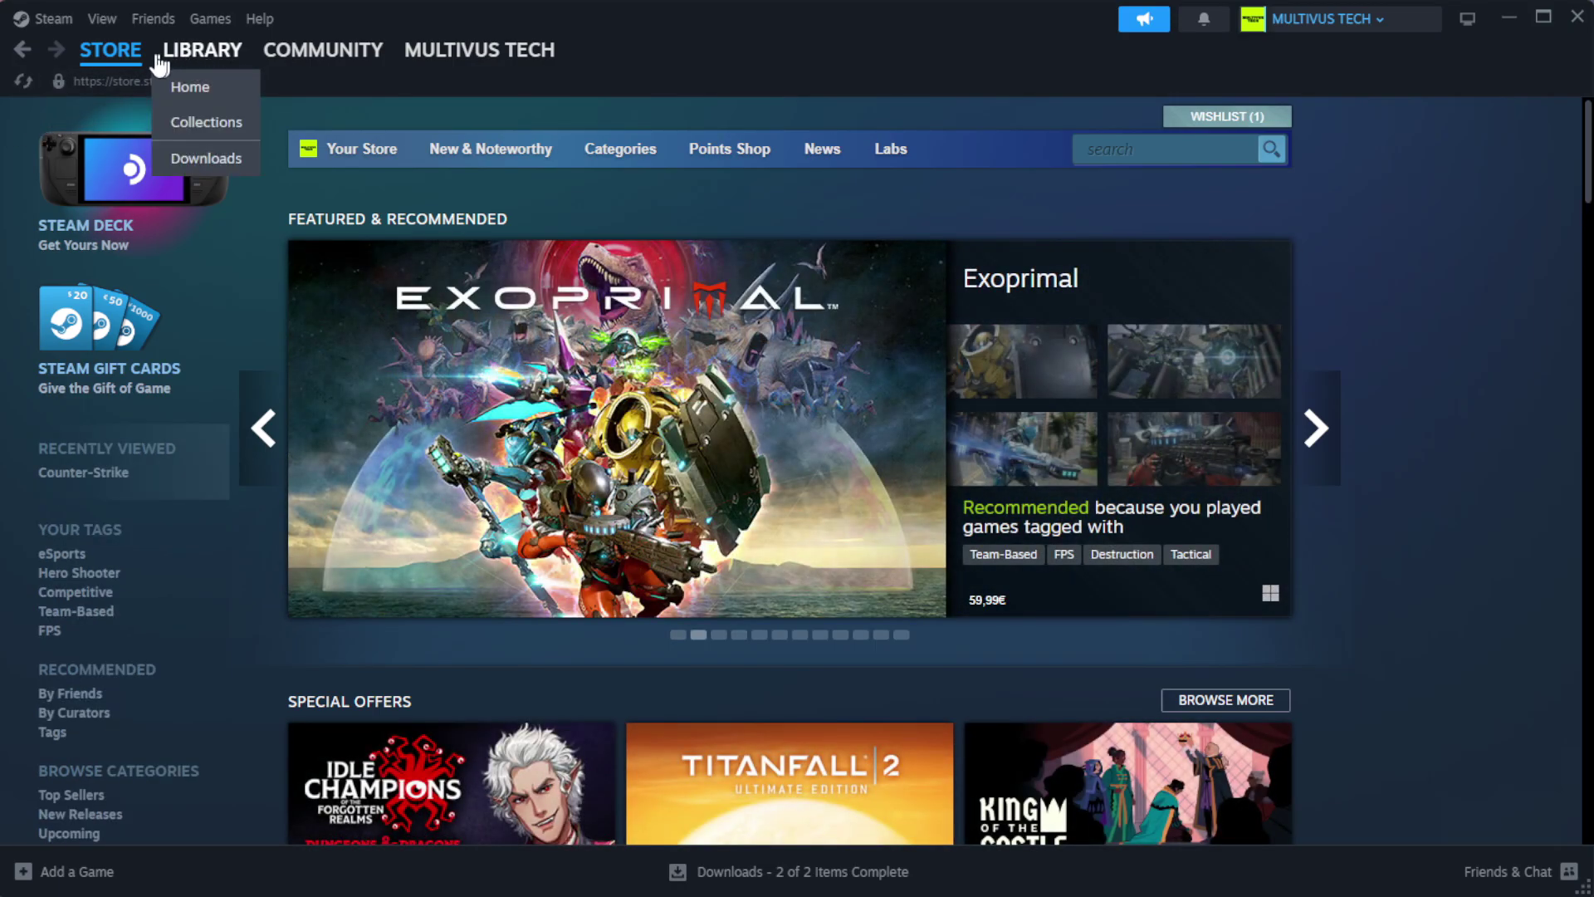
left_click(231, 87)
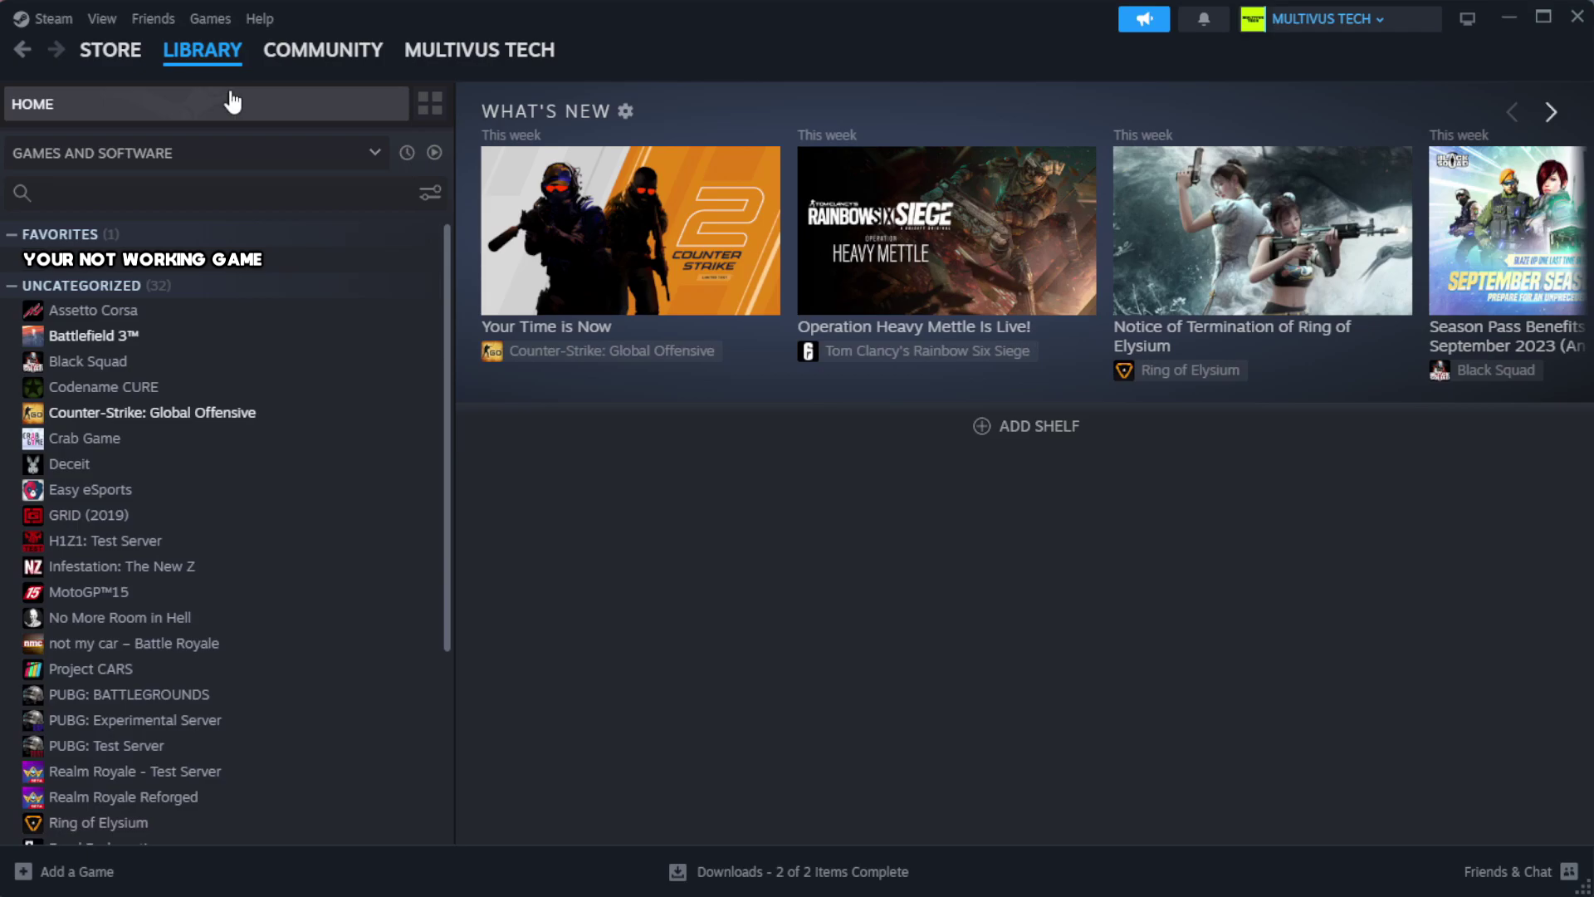
right_click(394, 264)
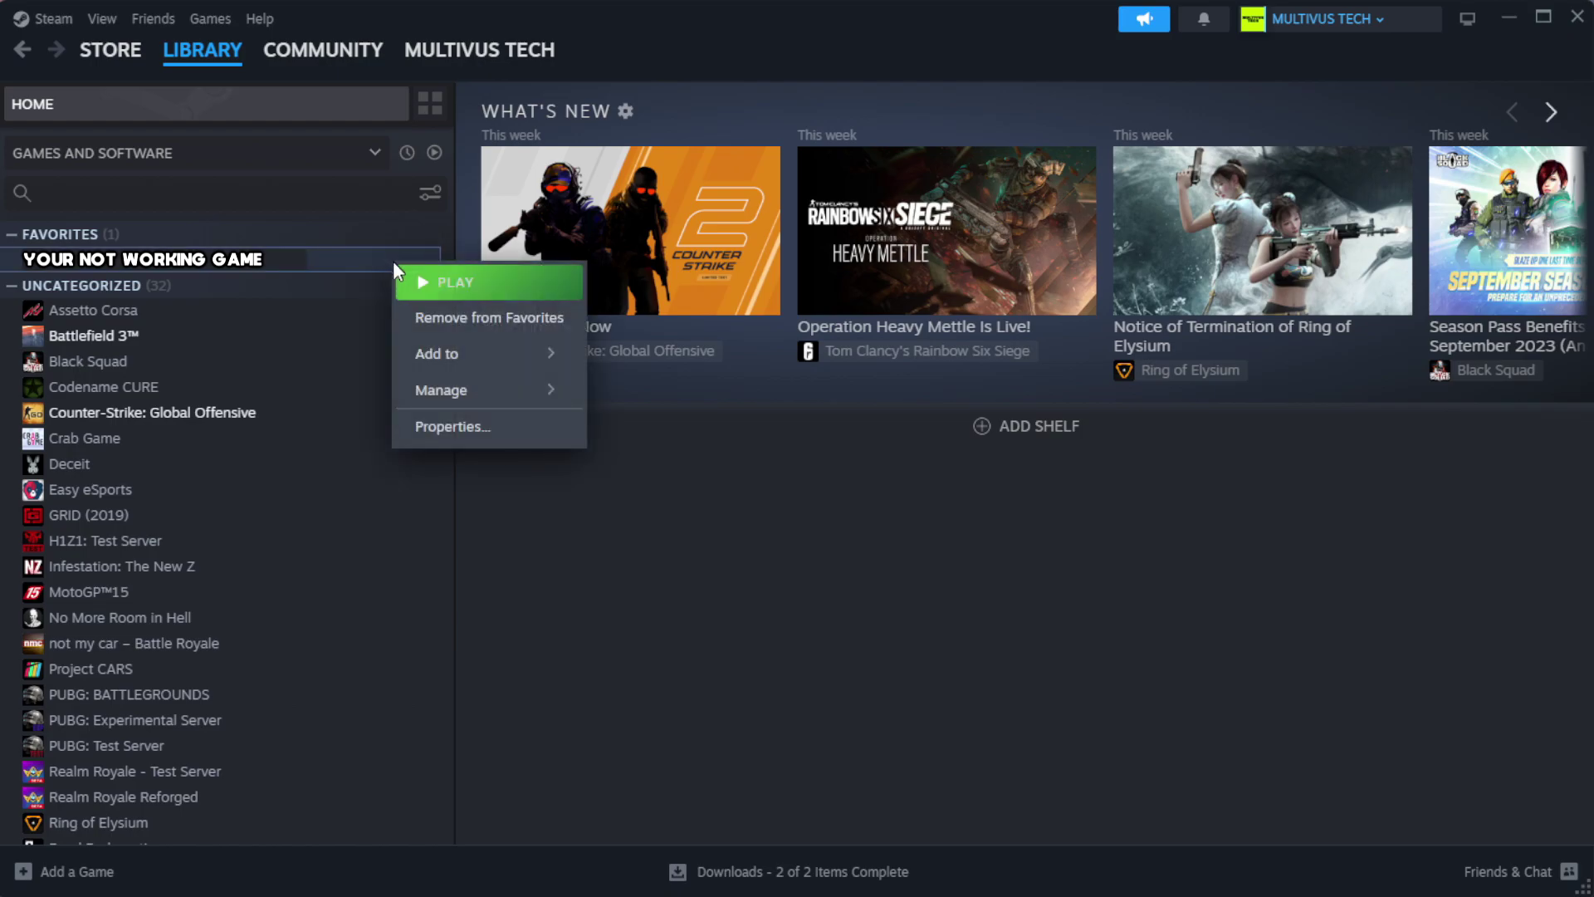
Step: Verify the game's file integrity from Properties > Installed Files, validating all 1039 files
left_click(504, 440)
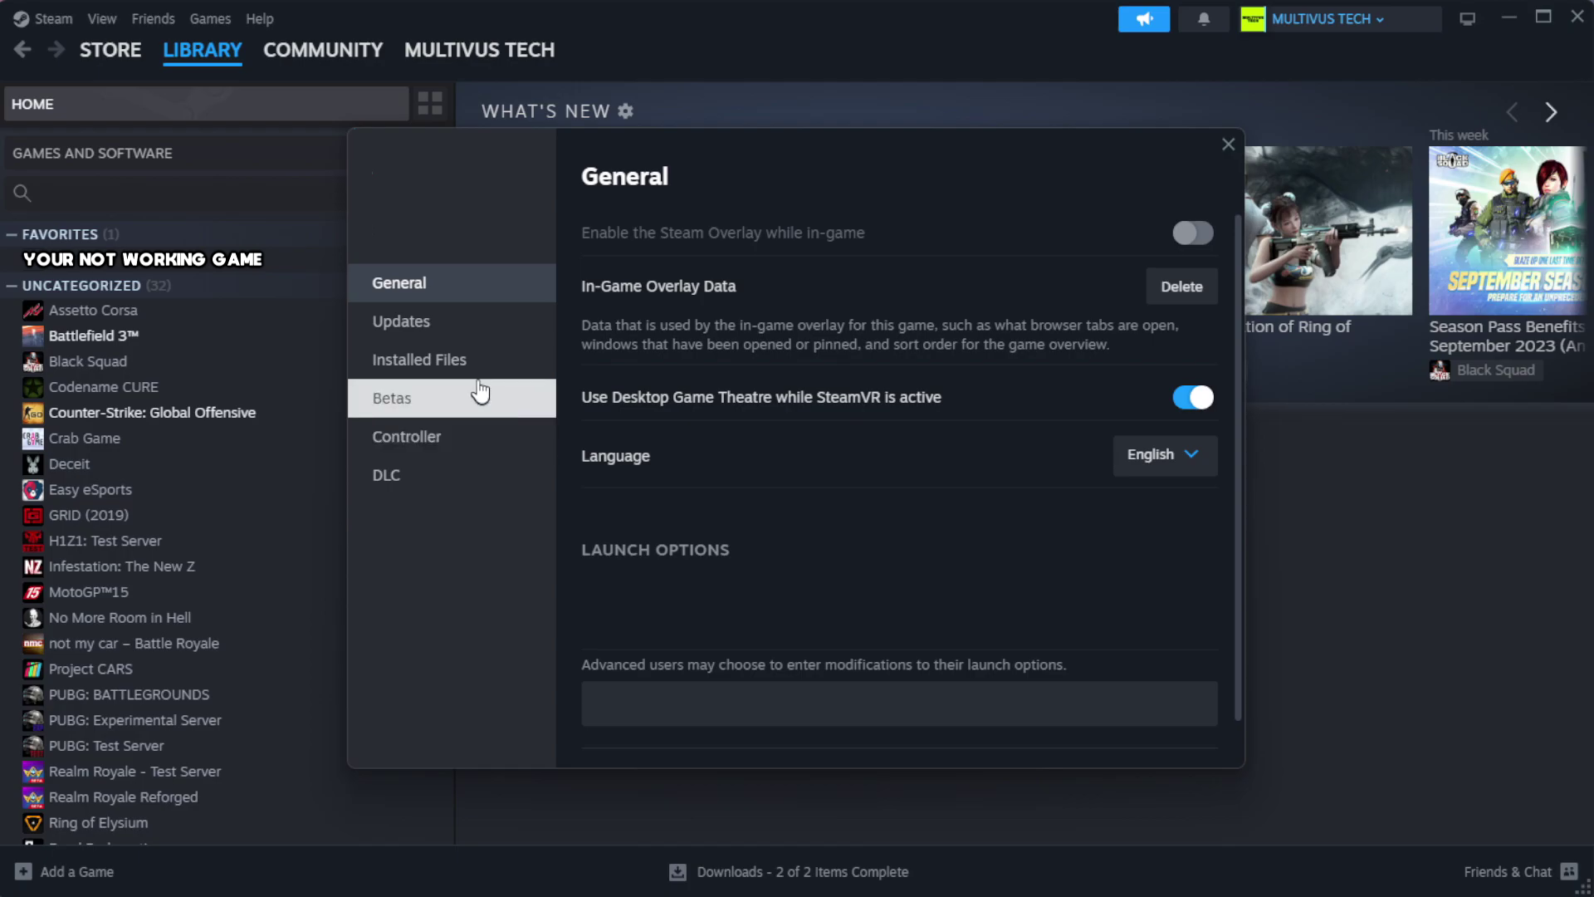
left_click(524, 379)
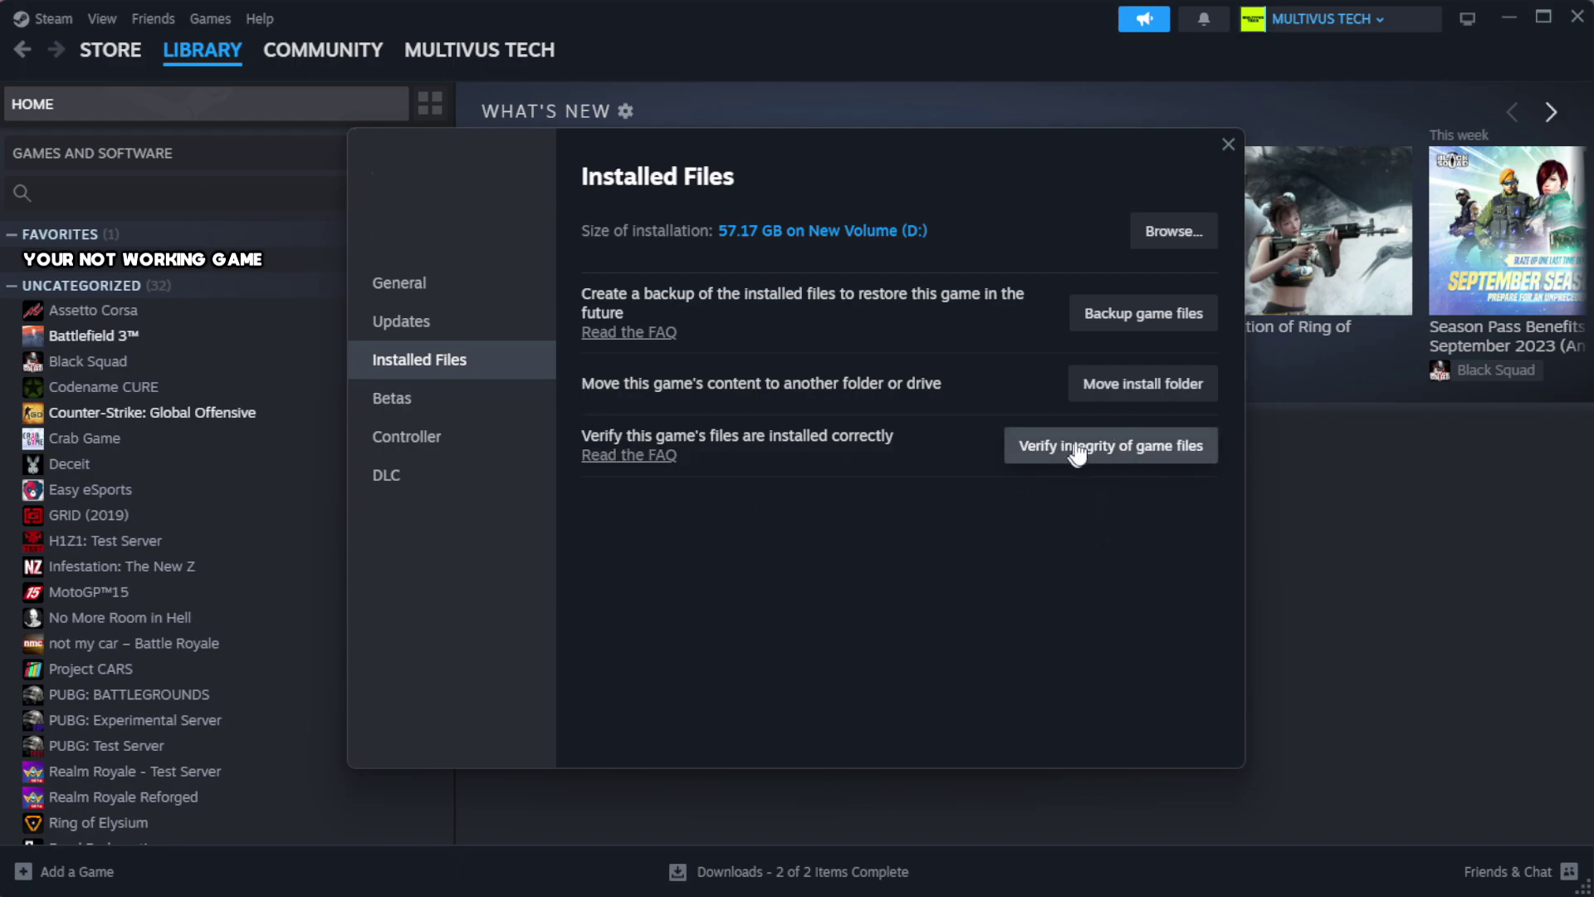
left_click(1120, 463)
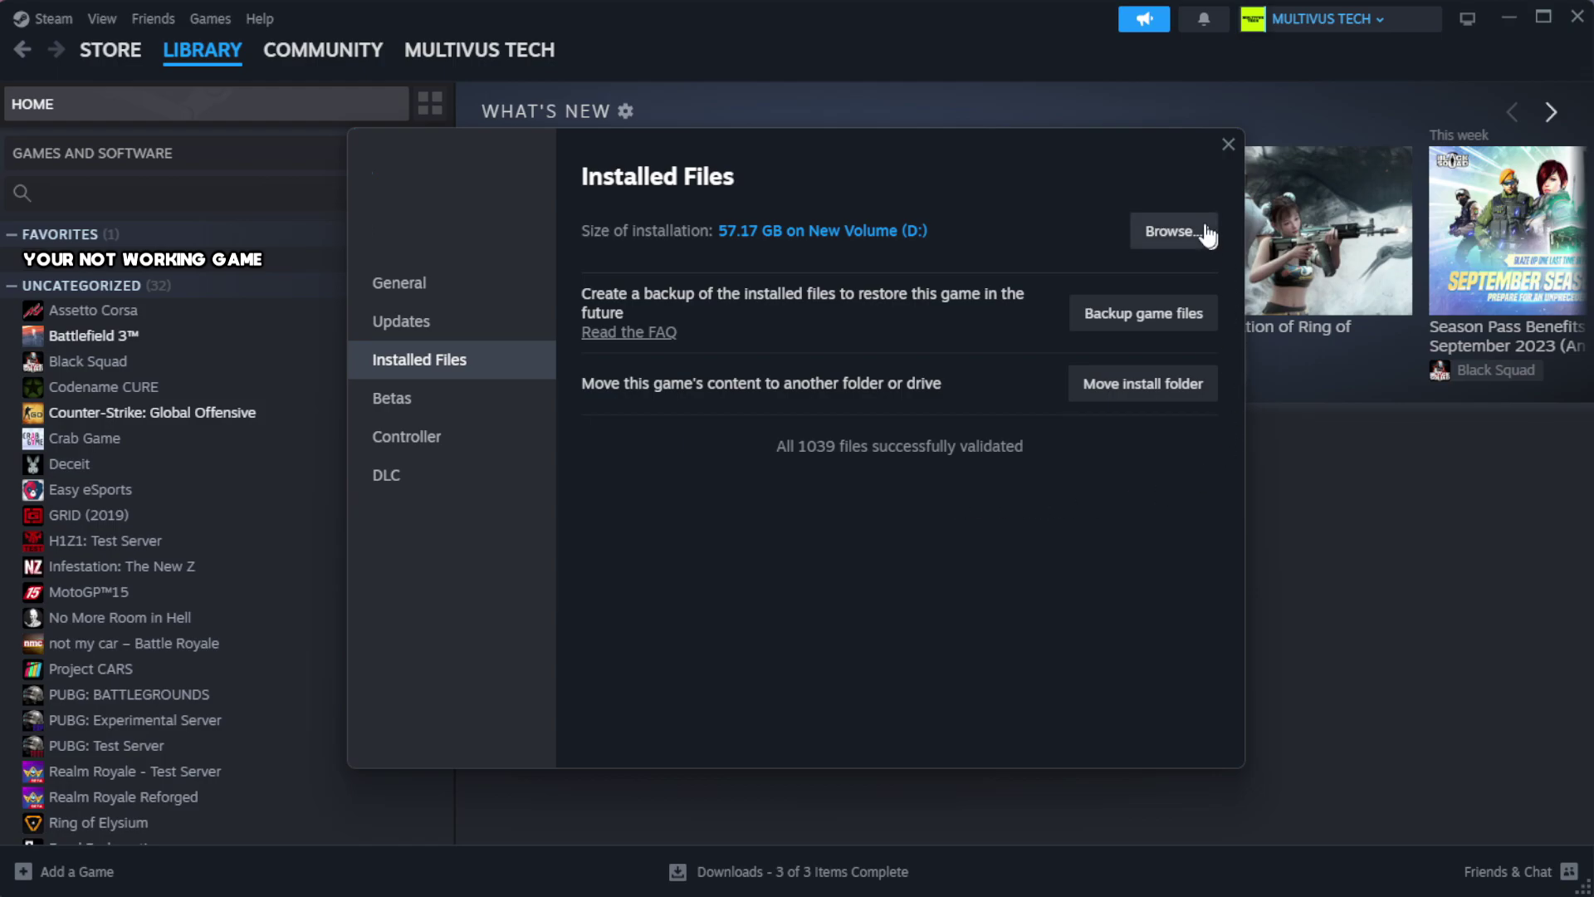
Step: Browse to the game's install folder and open the YOUR NOT WORKING GAME shortcut's properties
left_click(1172, 240)
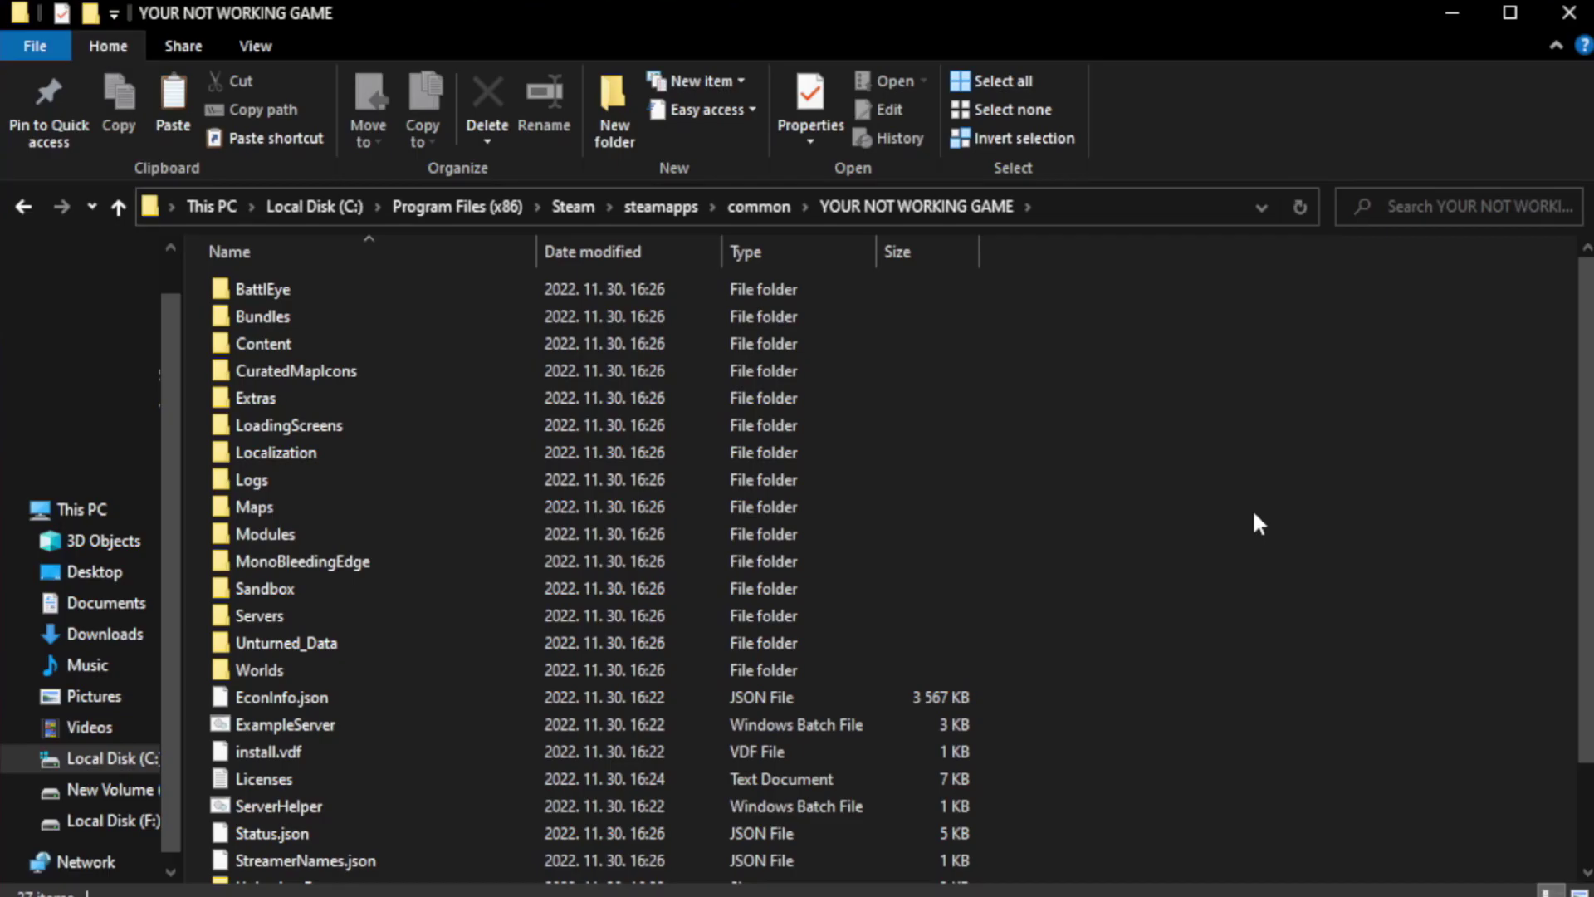
scroll(1591, 448, "down", 2)
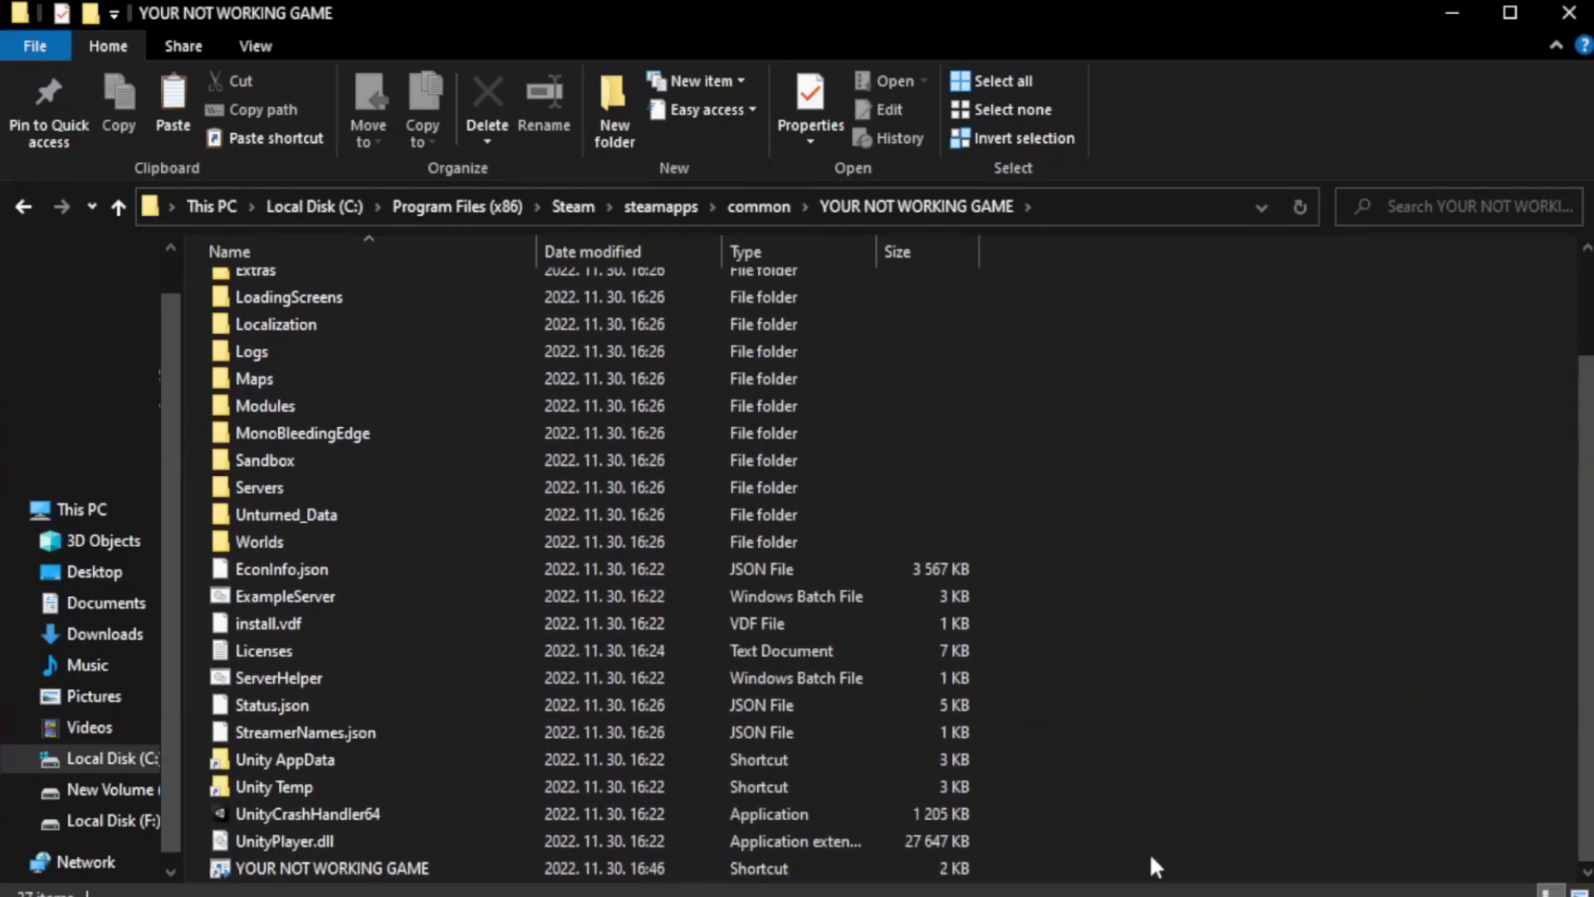
left_click(577, 867)
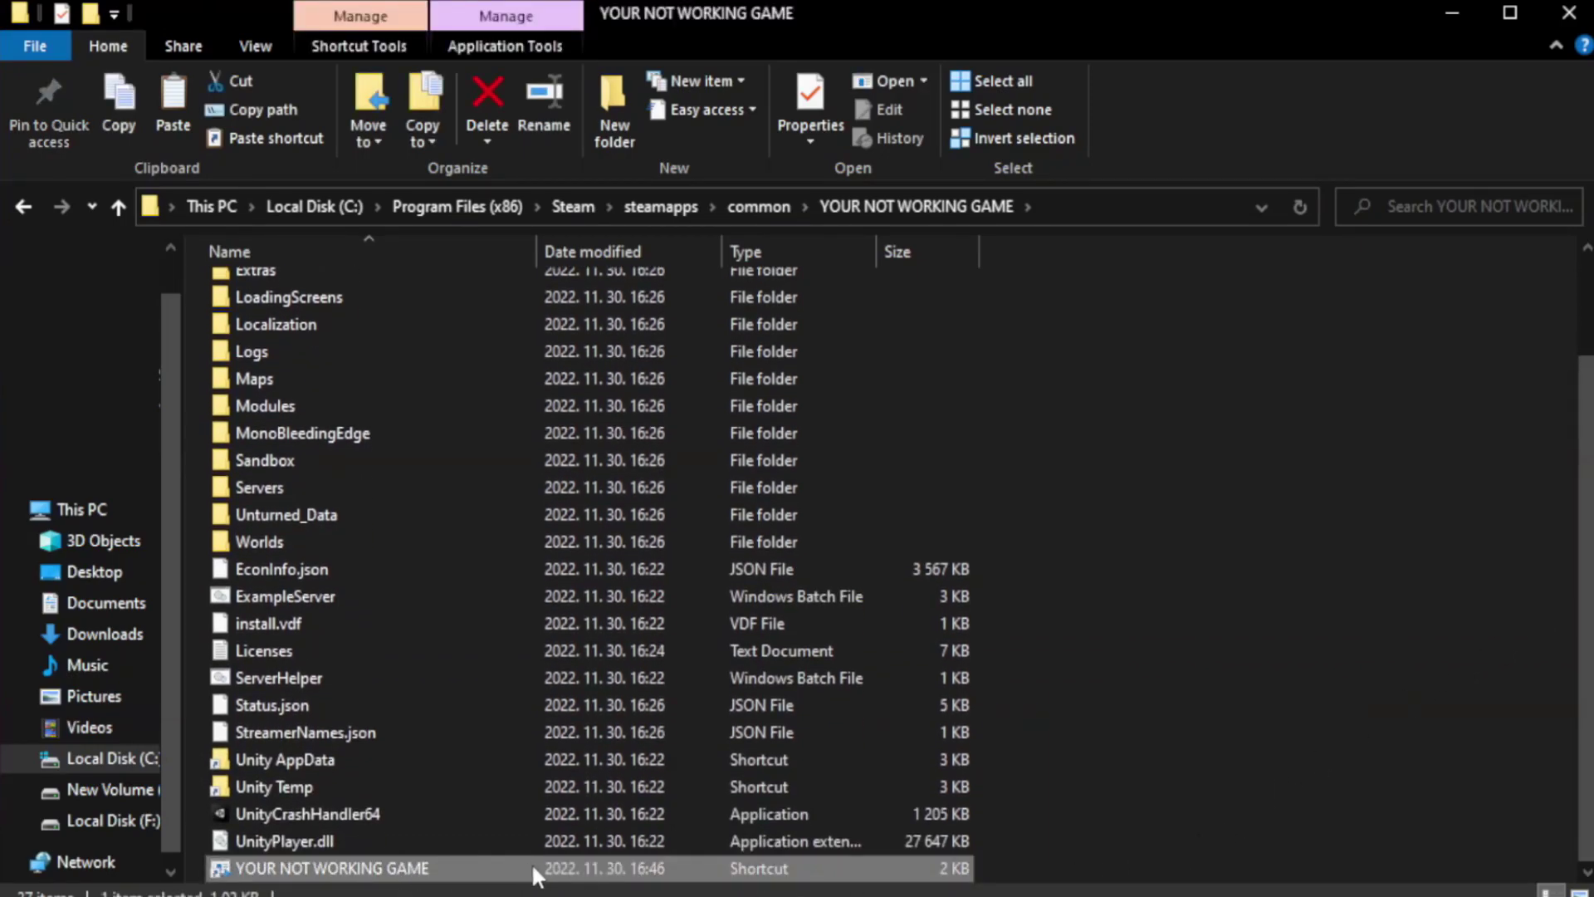
right_click(532, 863)
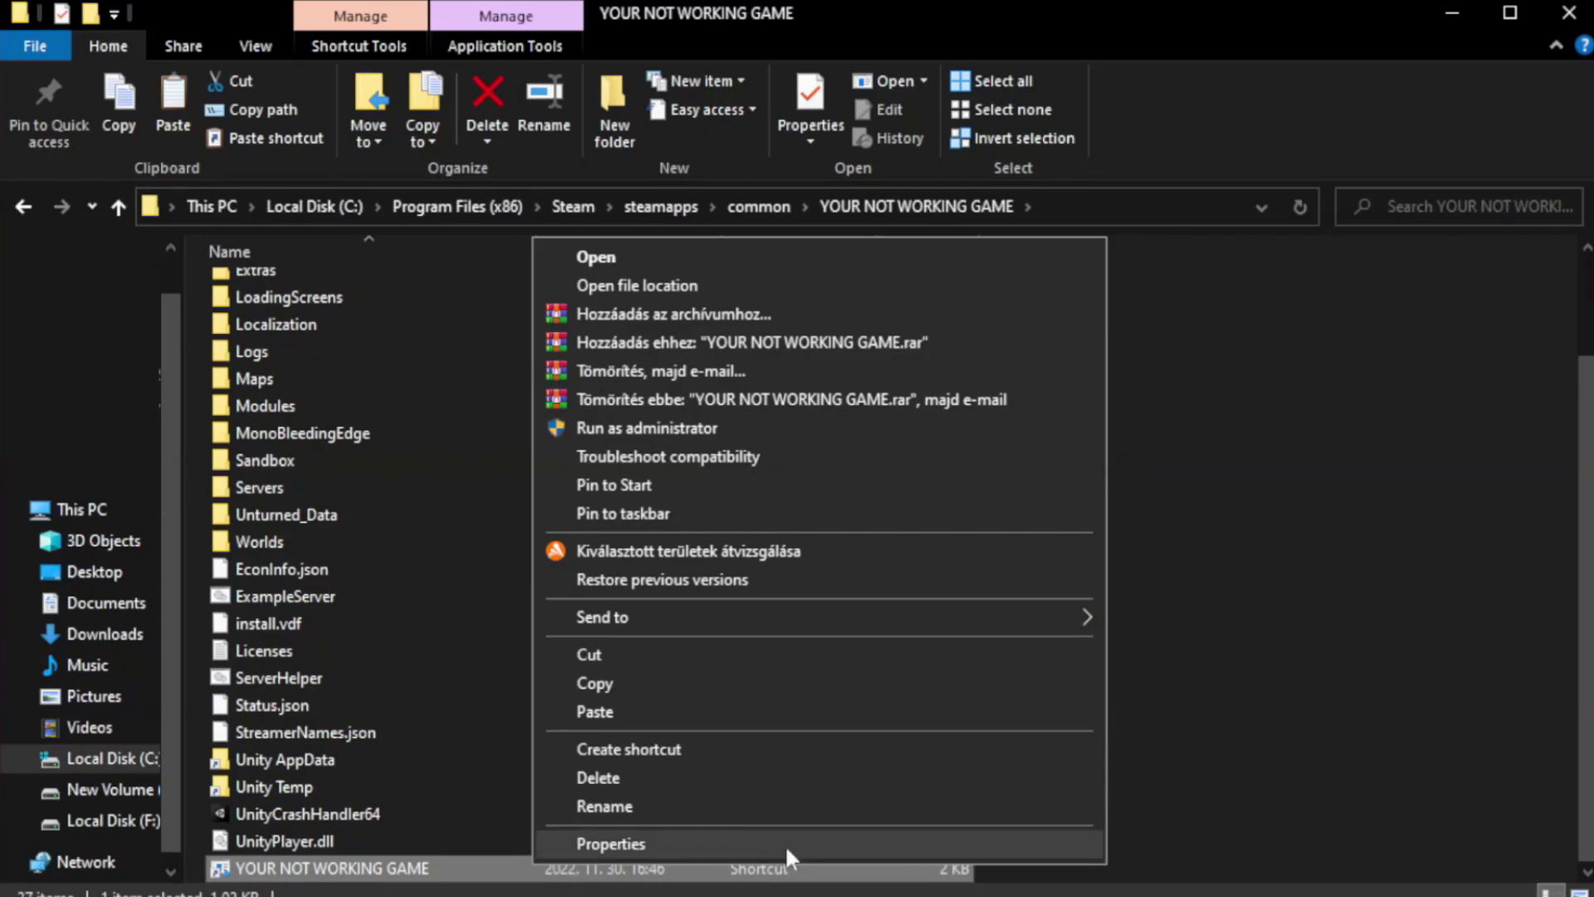
left_click(812, 839)
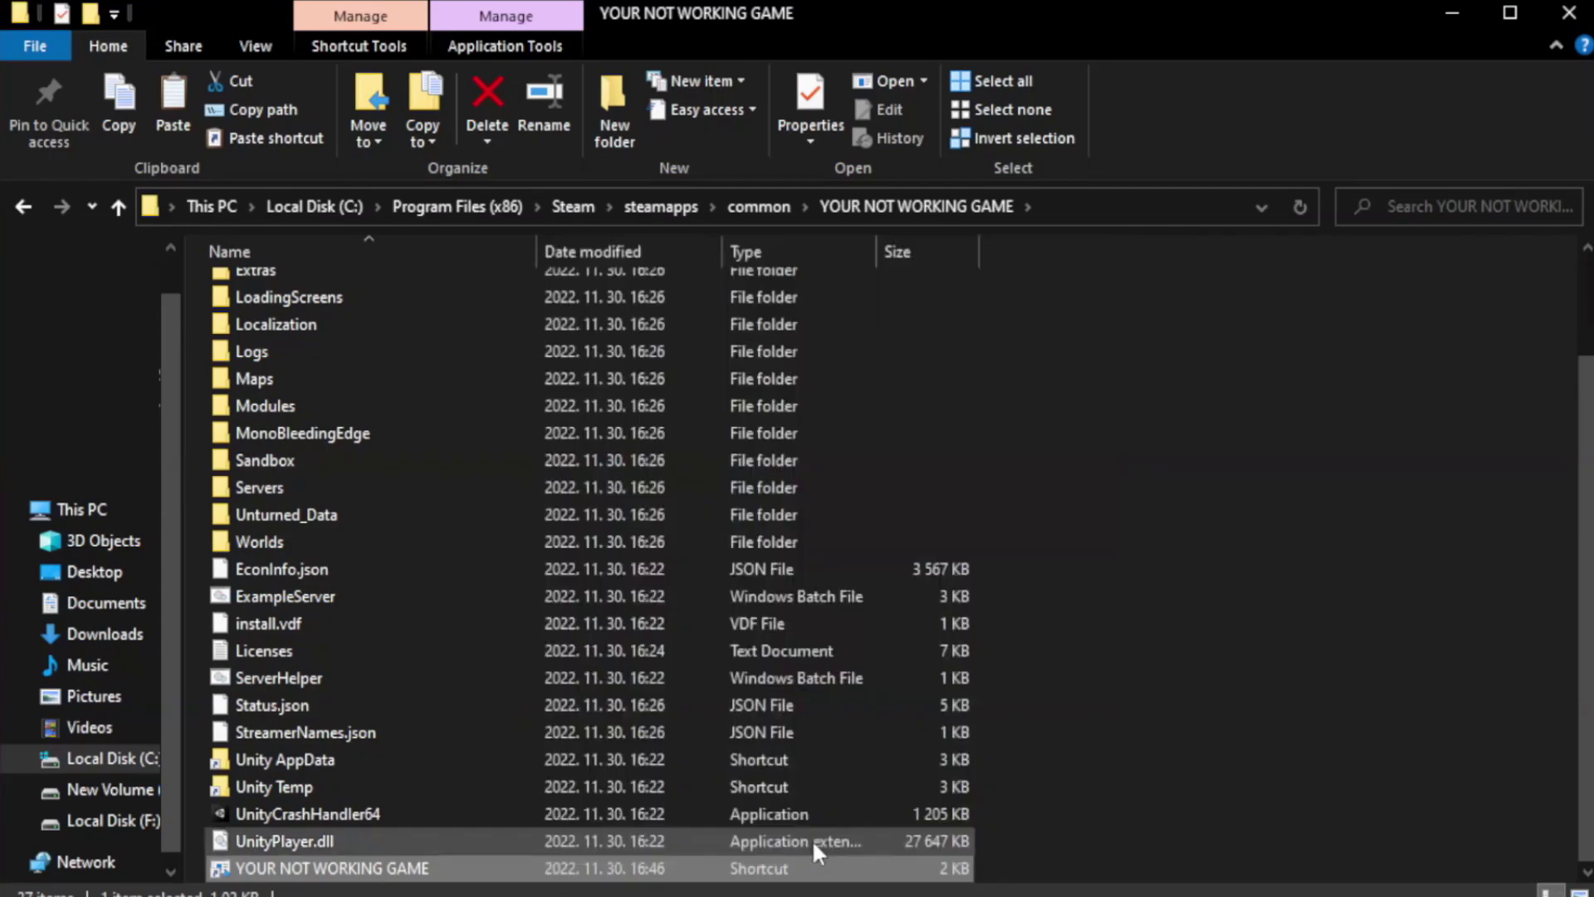
Step: Set the shortcut to Windows 8 compatibility mode, fullscreen optimizations disabled, run as administrator, and apply
left_click_drag(795, 450, 800, 163)
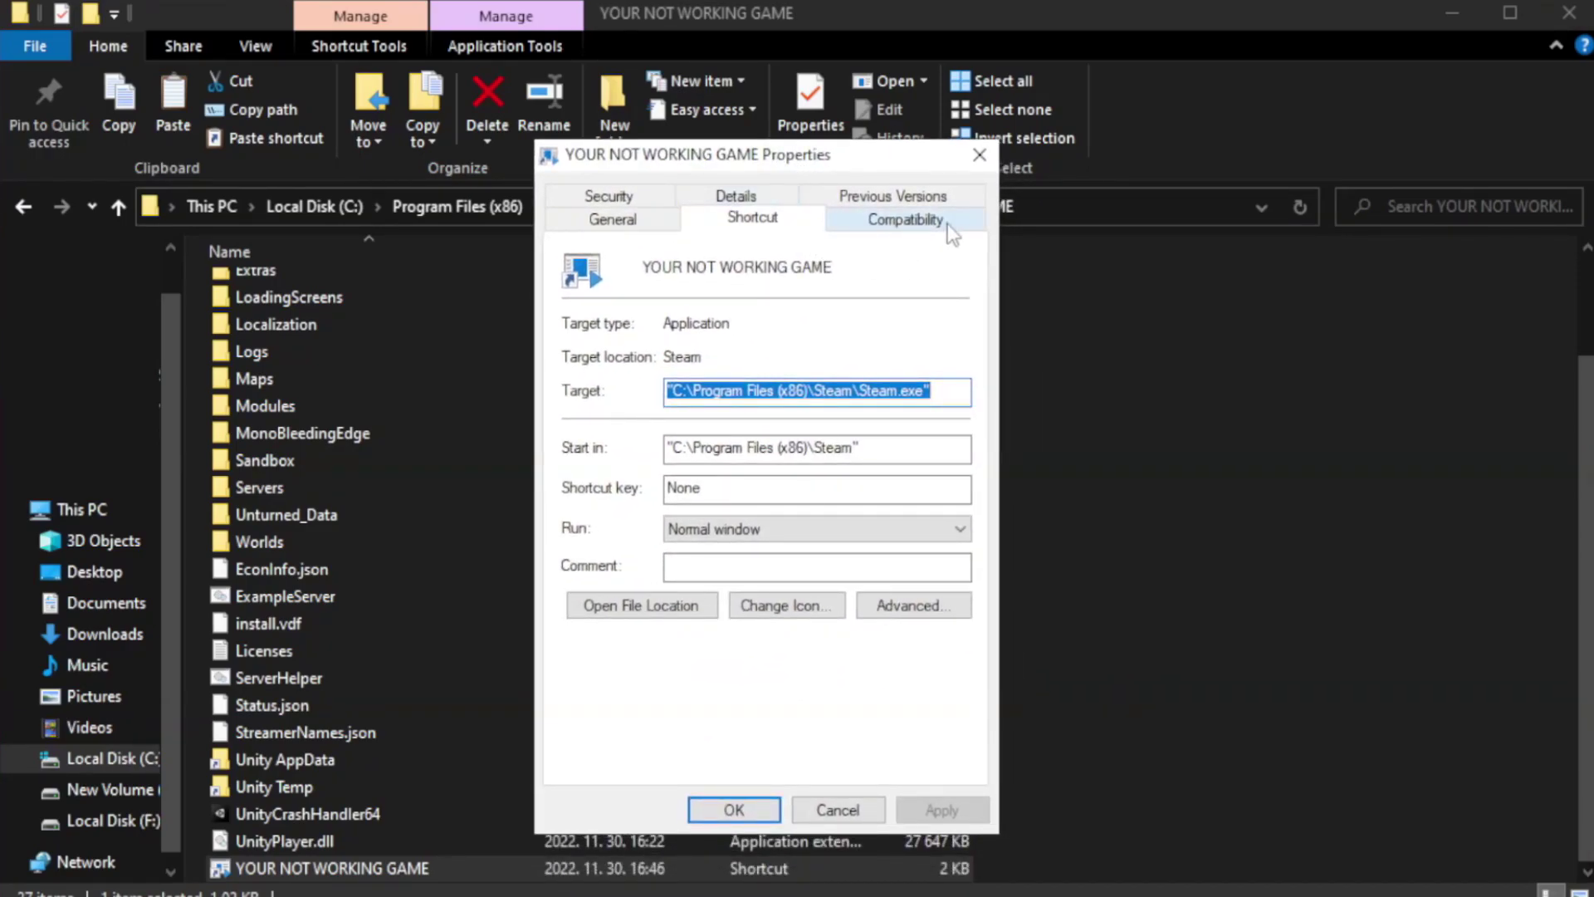
left_click(900, 226)
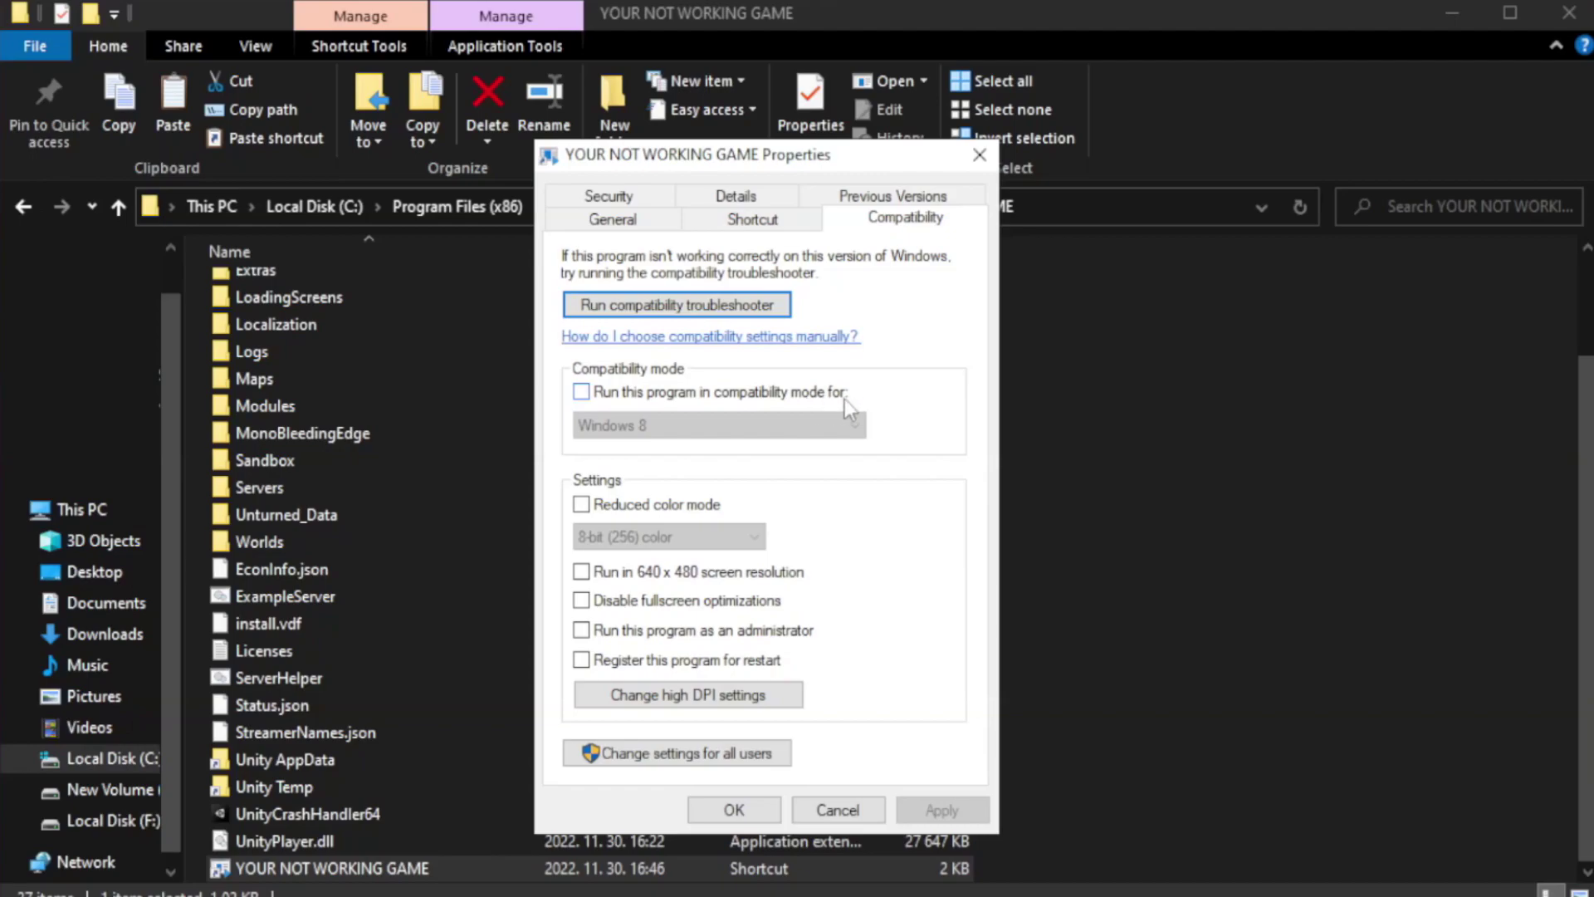
left_click(633, 400)
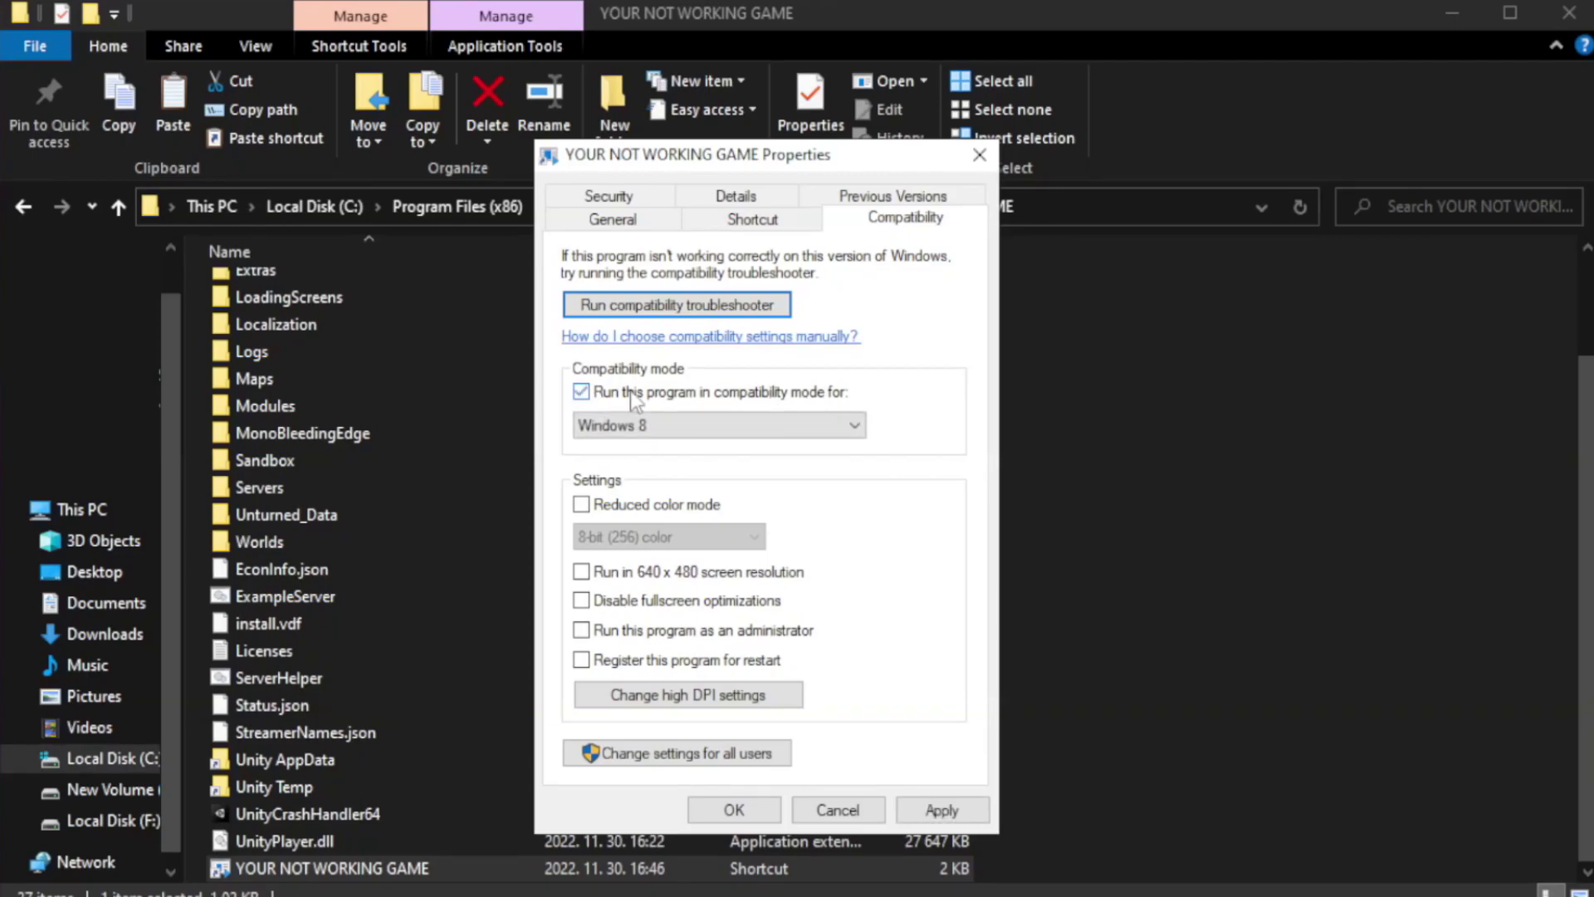
left_click(703, 422)
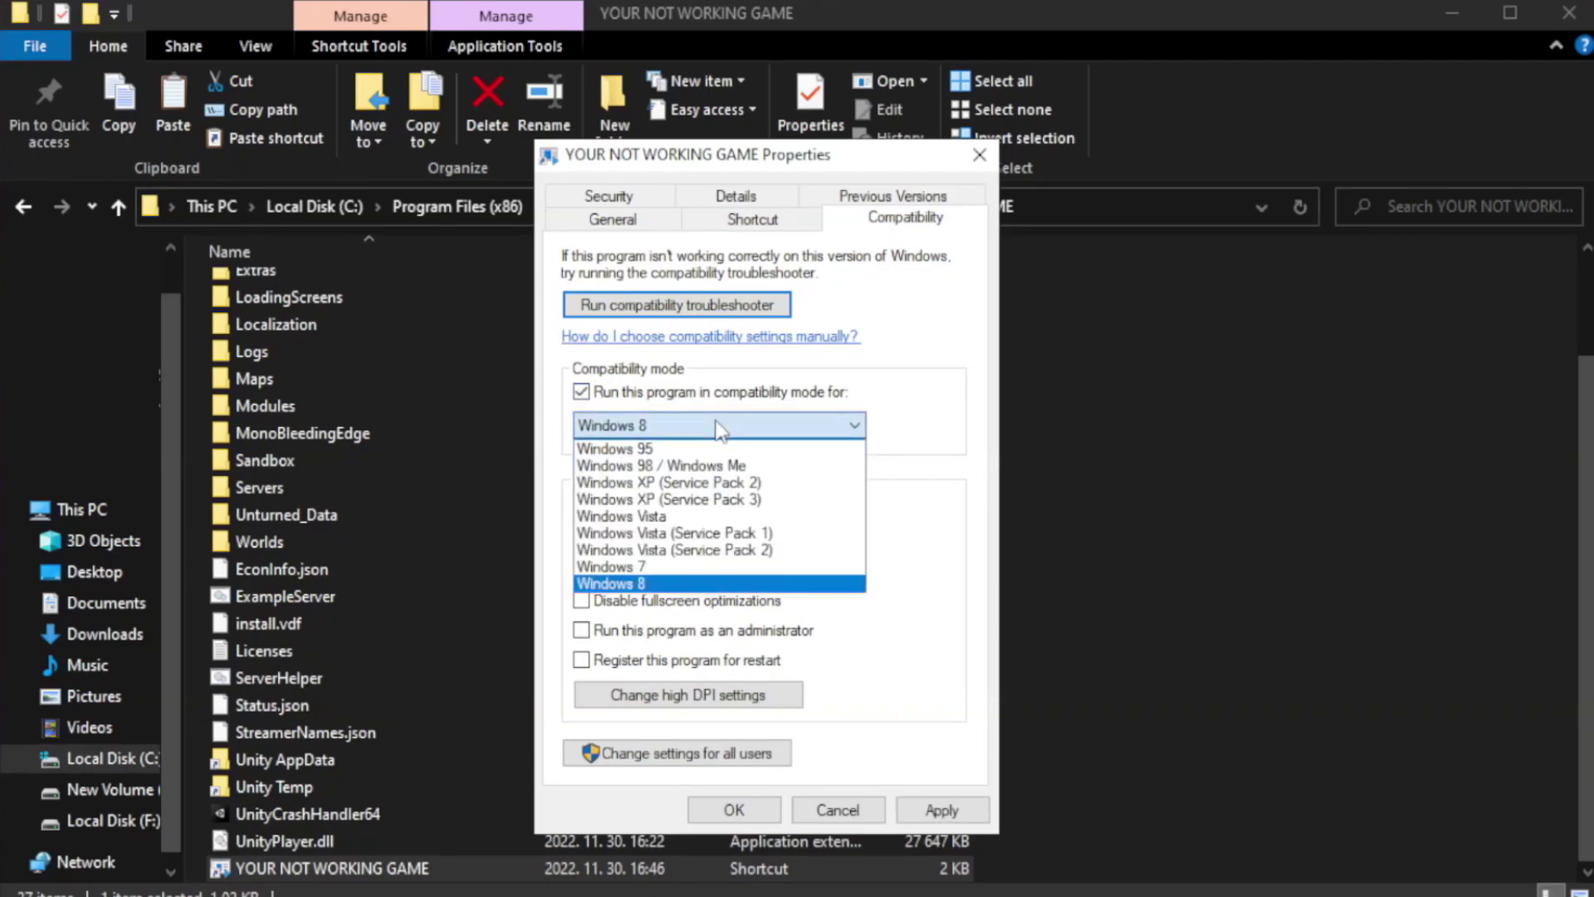
left_click(676, 584)
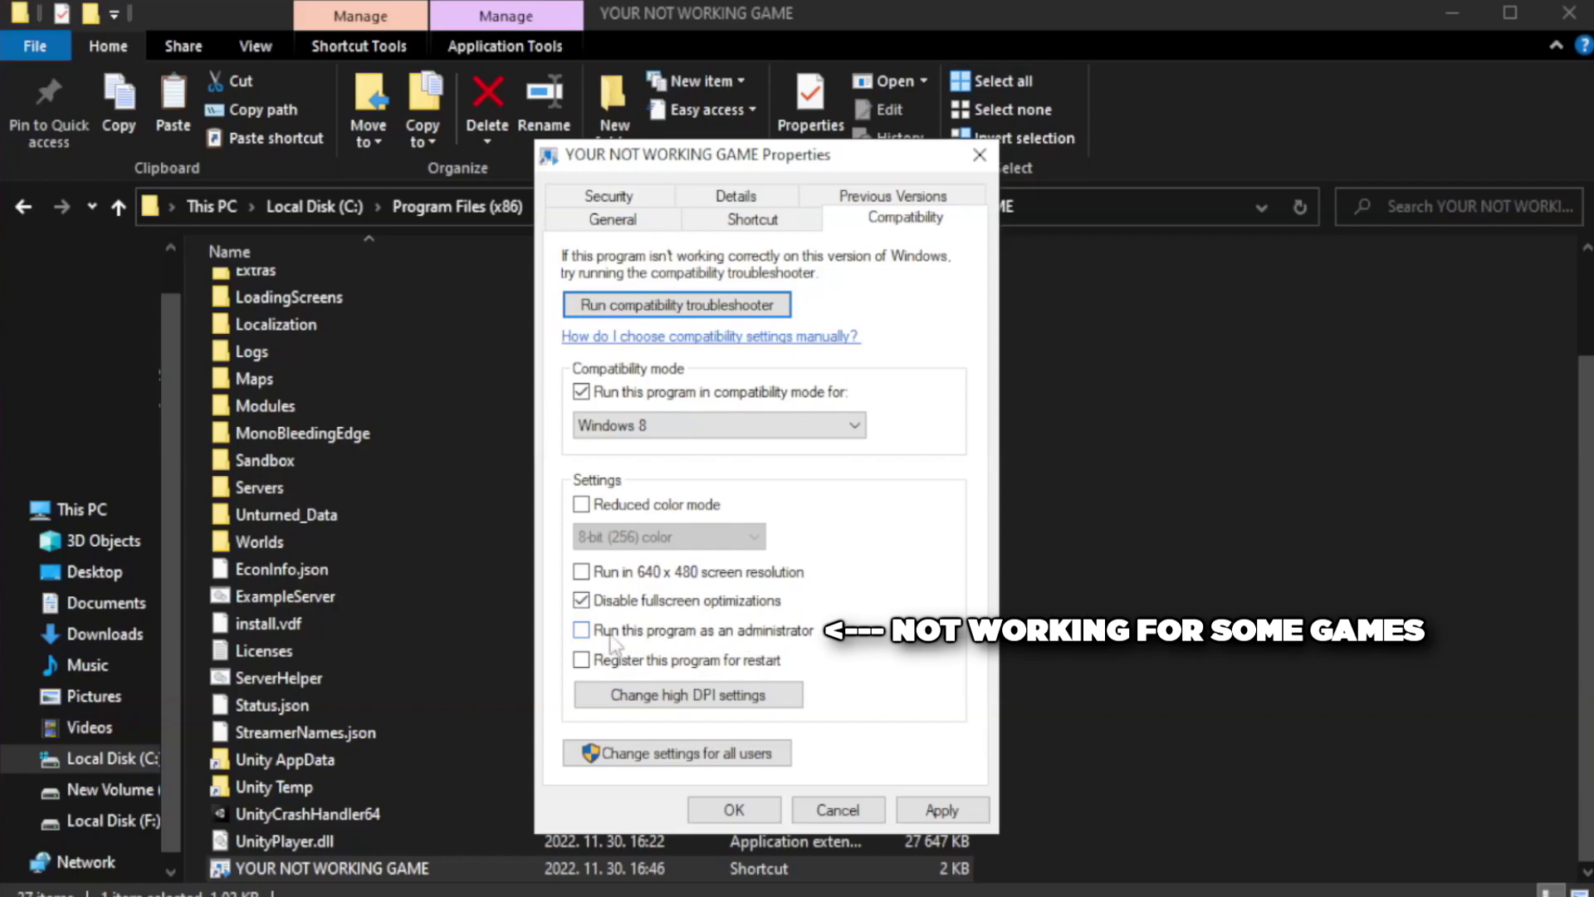
left_click(627, 640)
left_click(934, 810)
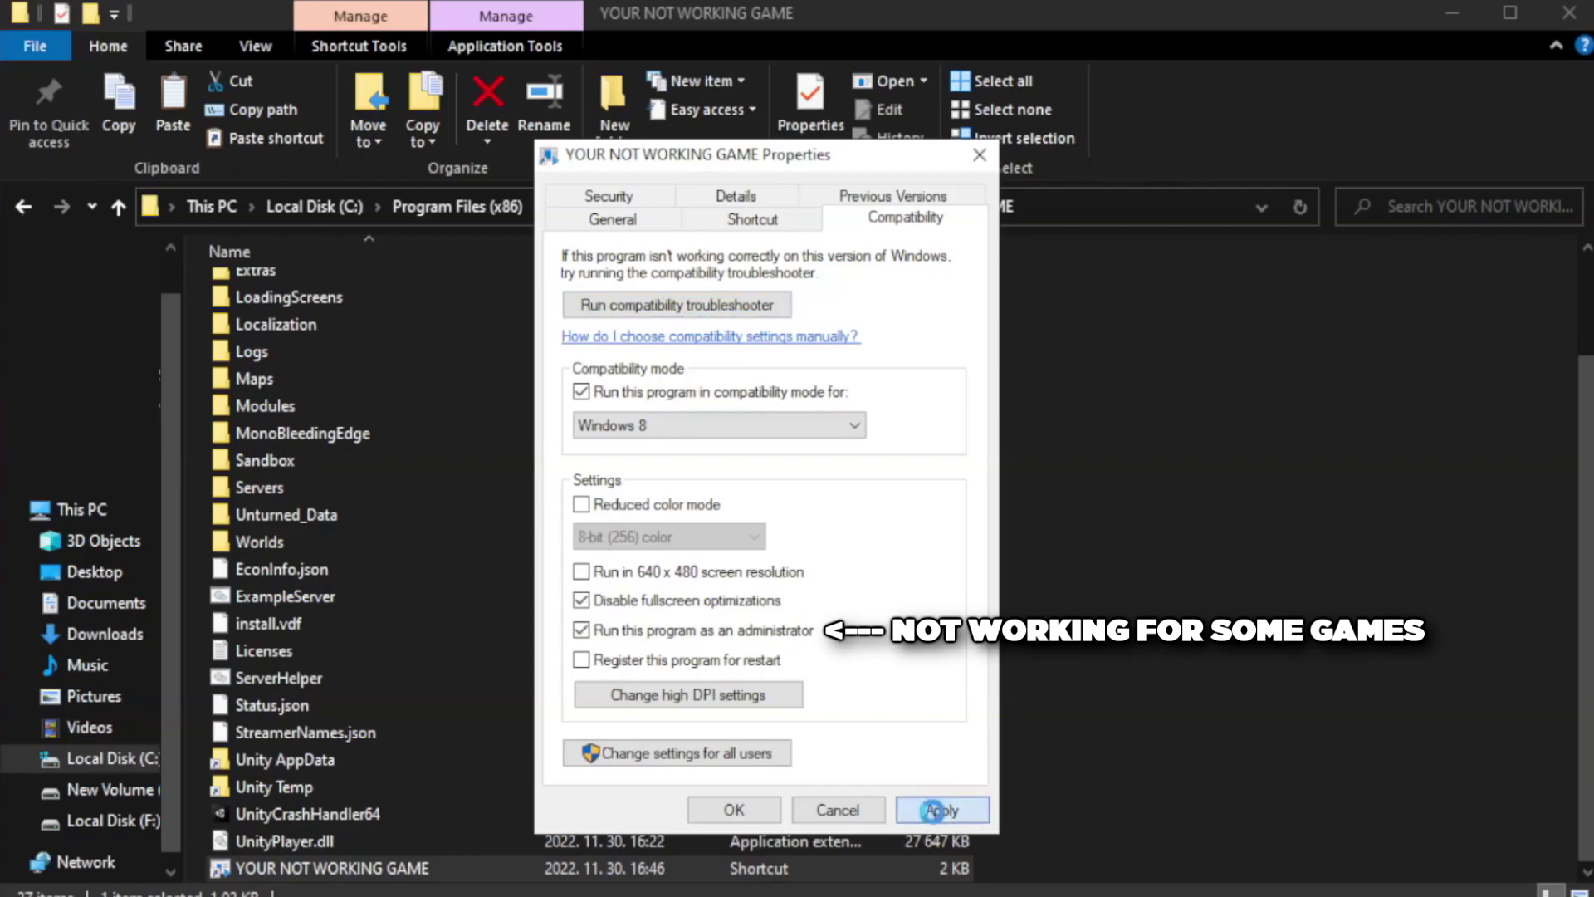
left_click(733, 811)
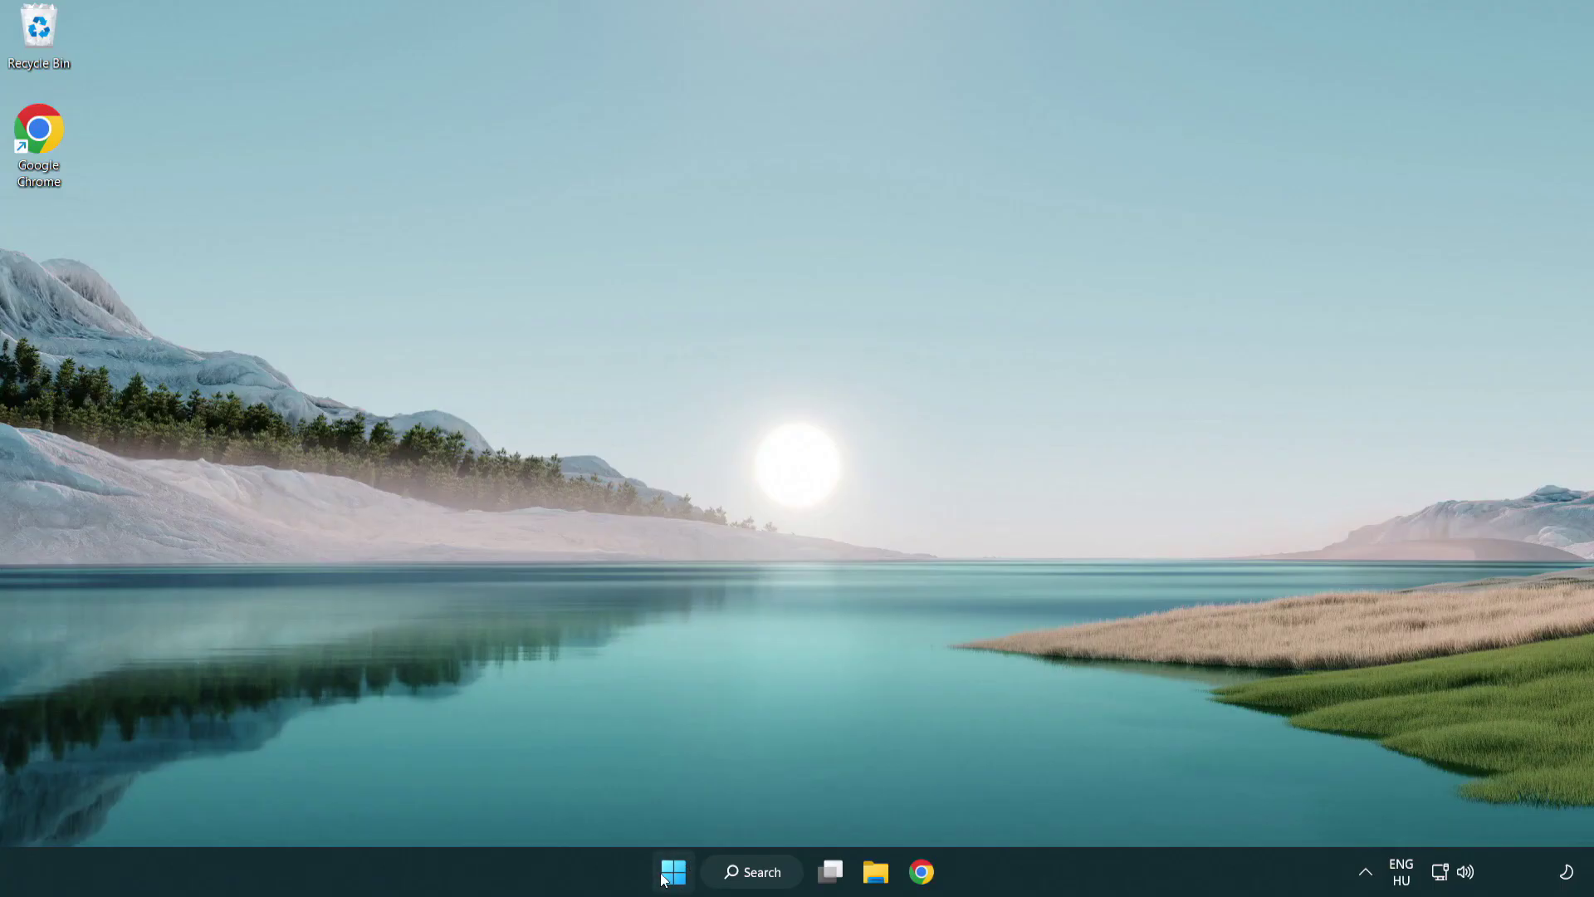
Step: Open the Win+X quick-link menu from the Start button
right_click(674, 874)
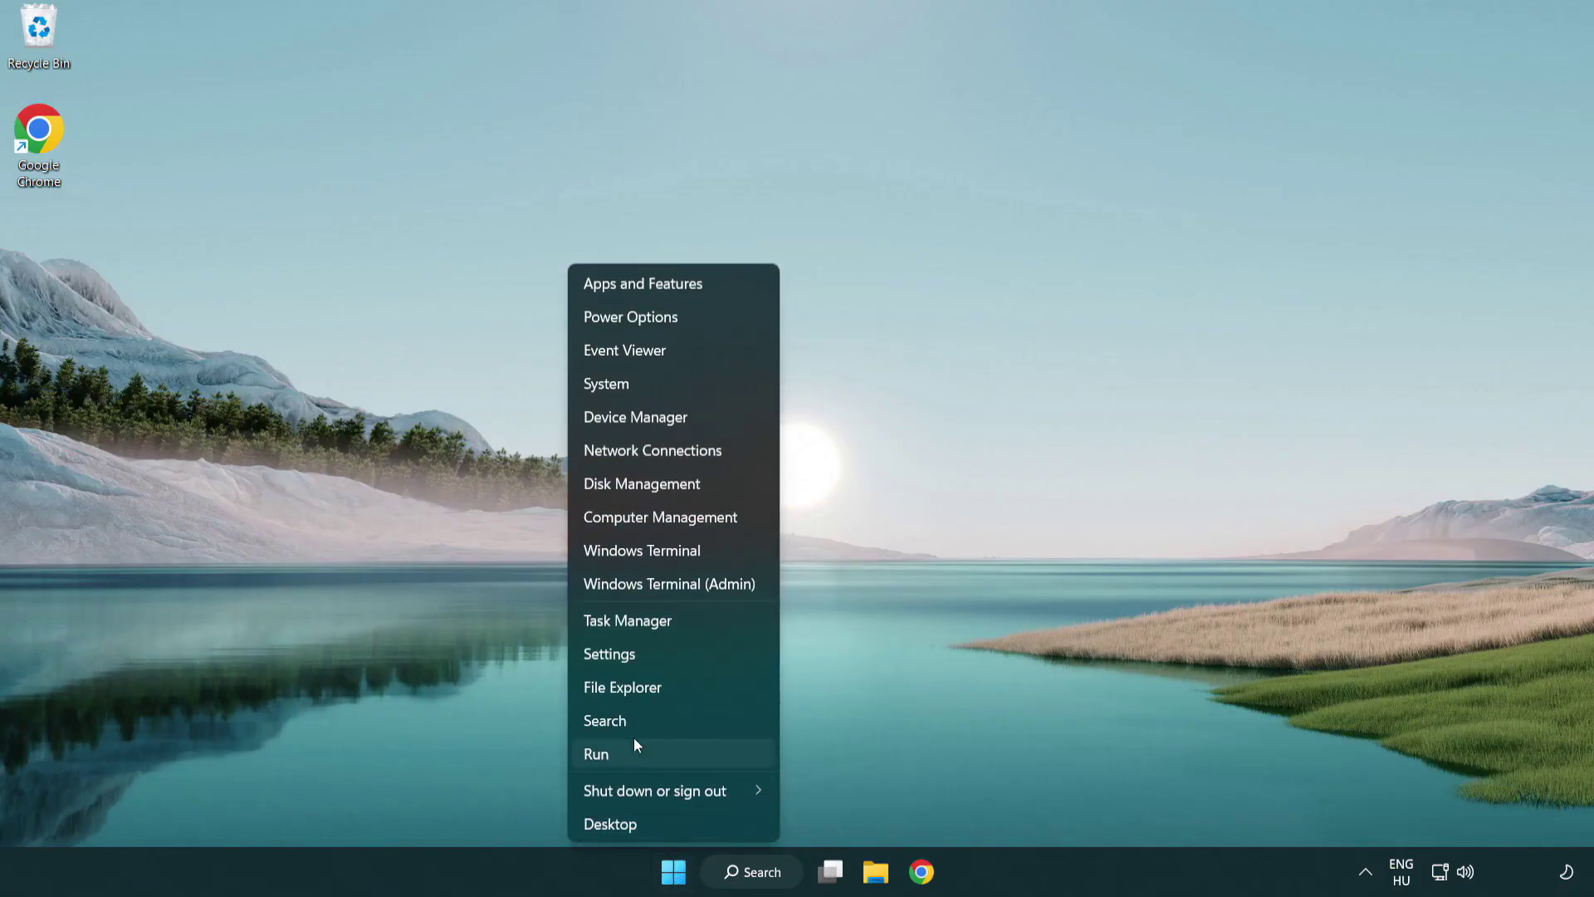
Step: Disable Terminal, Phone Link, Cortana and Windows Security notifications in Task Manager's Startup apps list
left_click(705, 623)
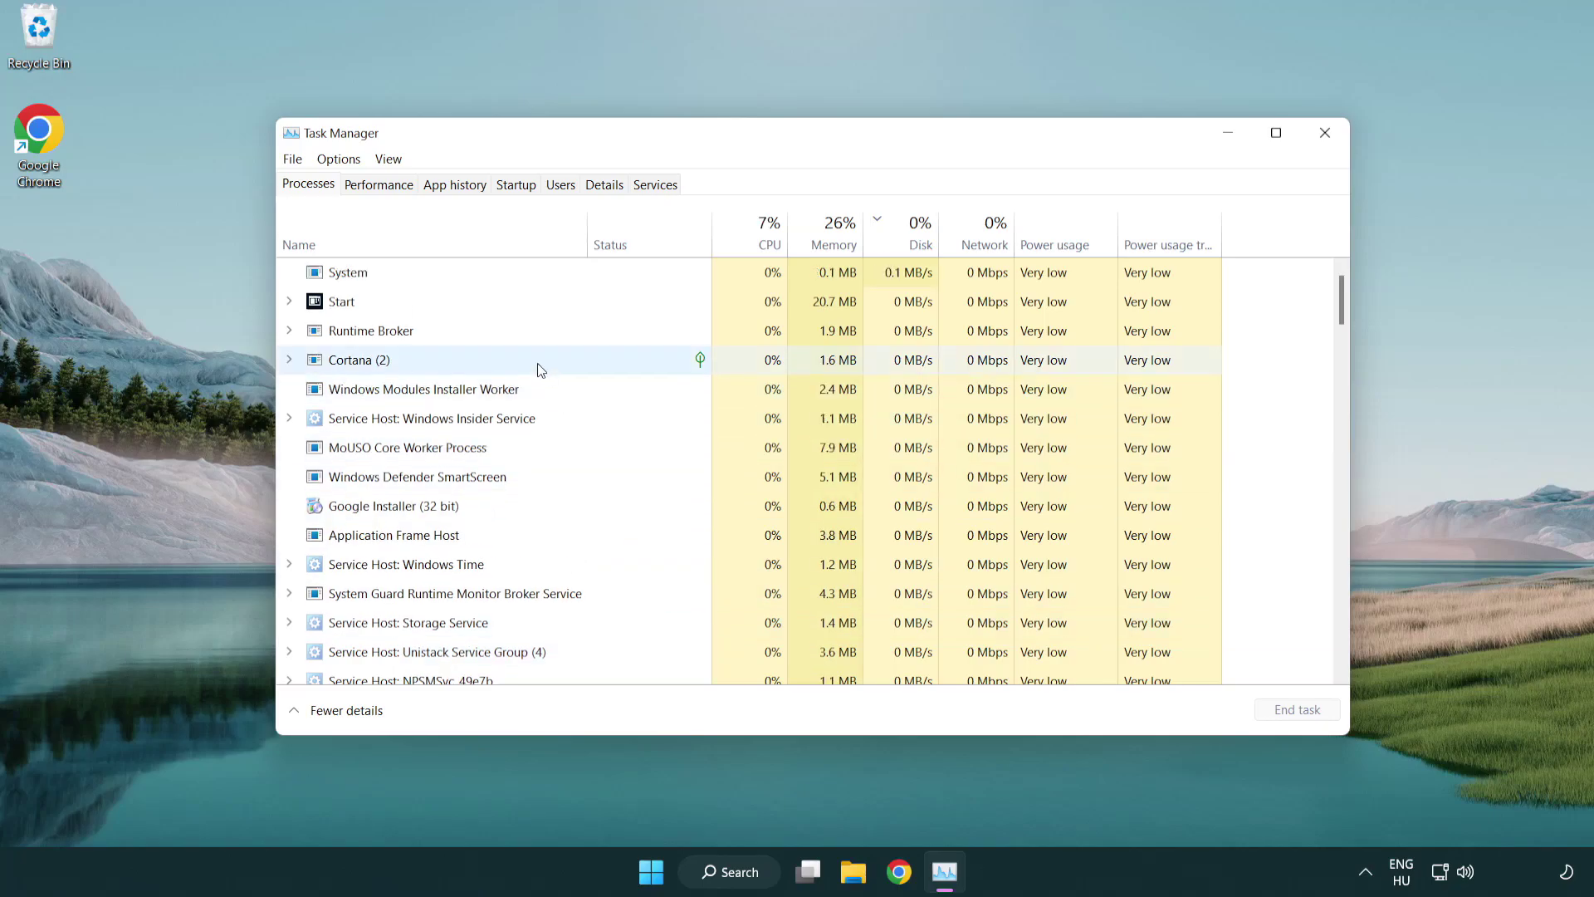
left_click(516, 185)
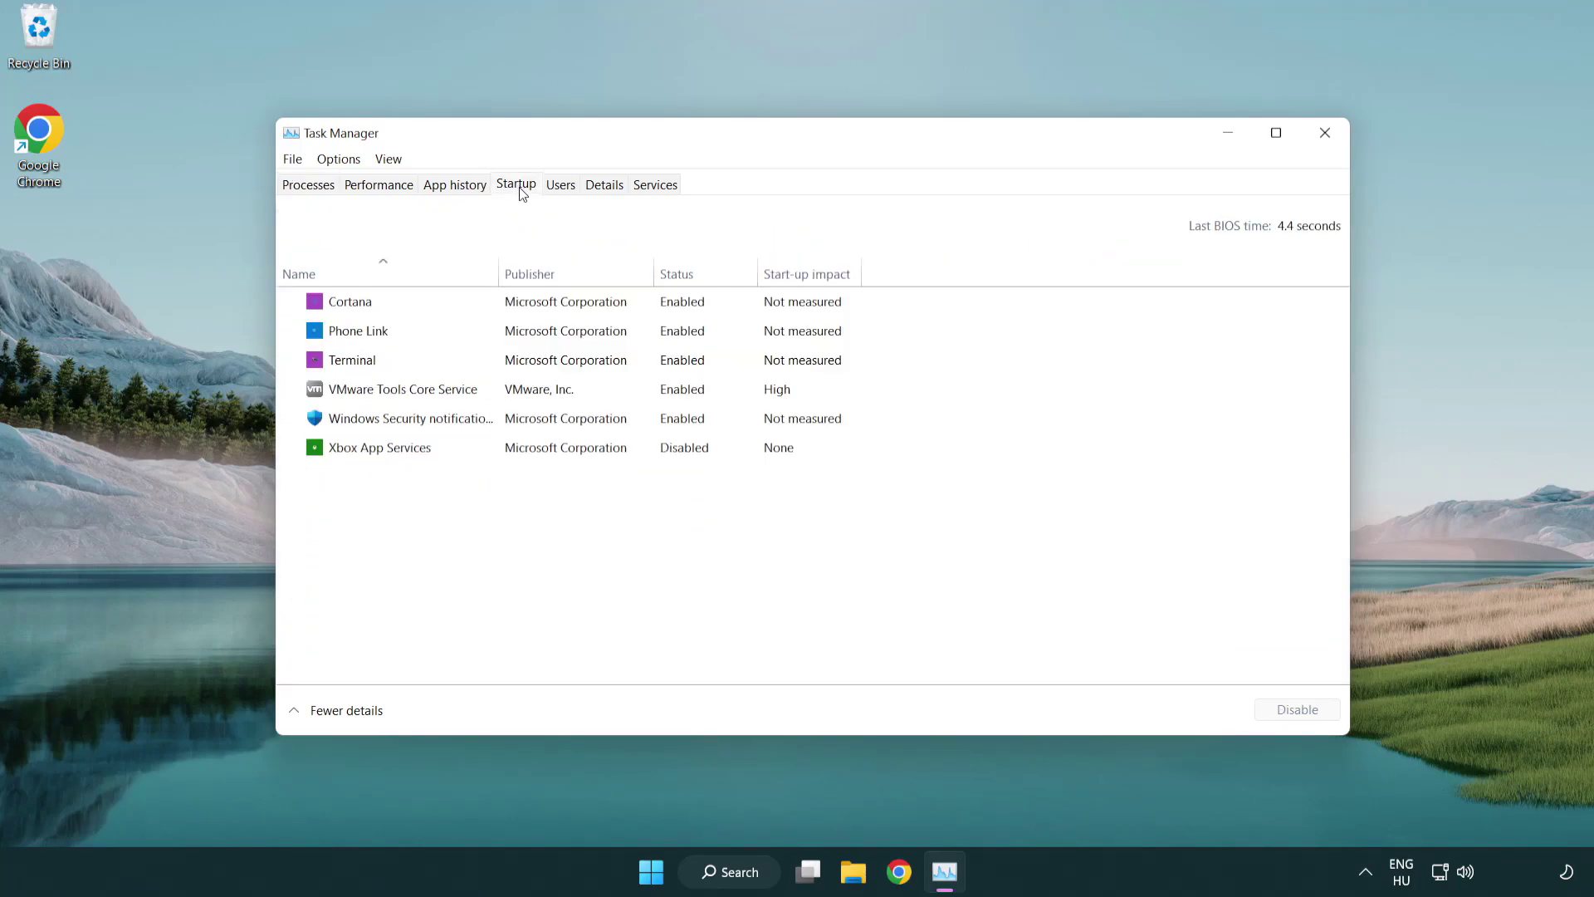
left_click(521, 362)
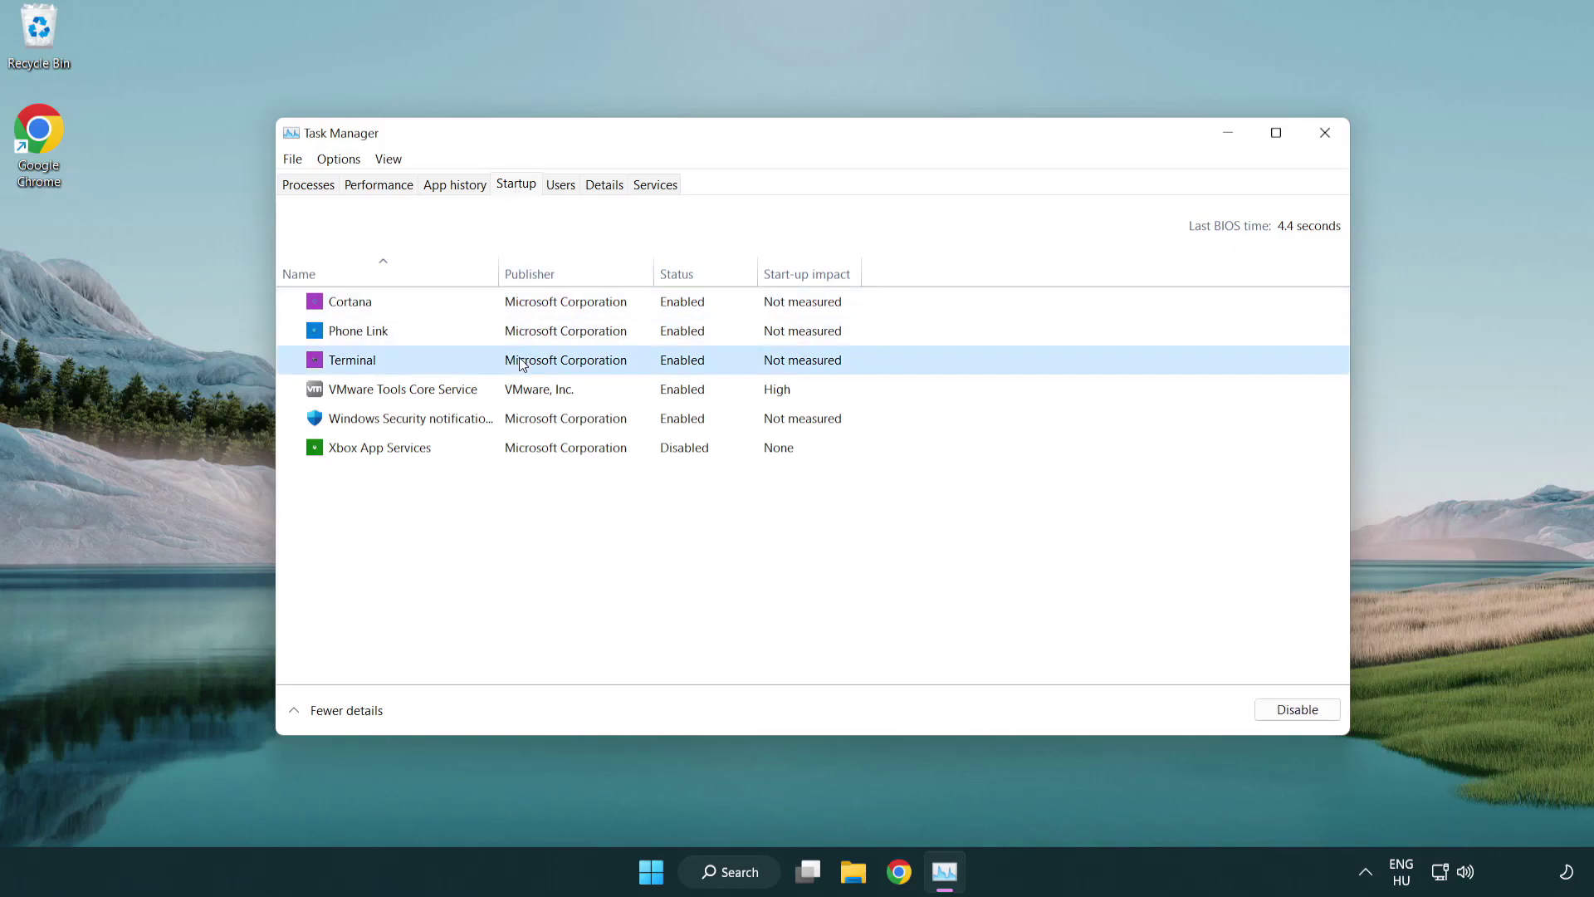
left_click(1283, 709)
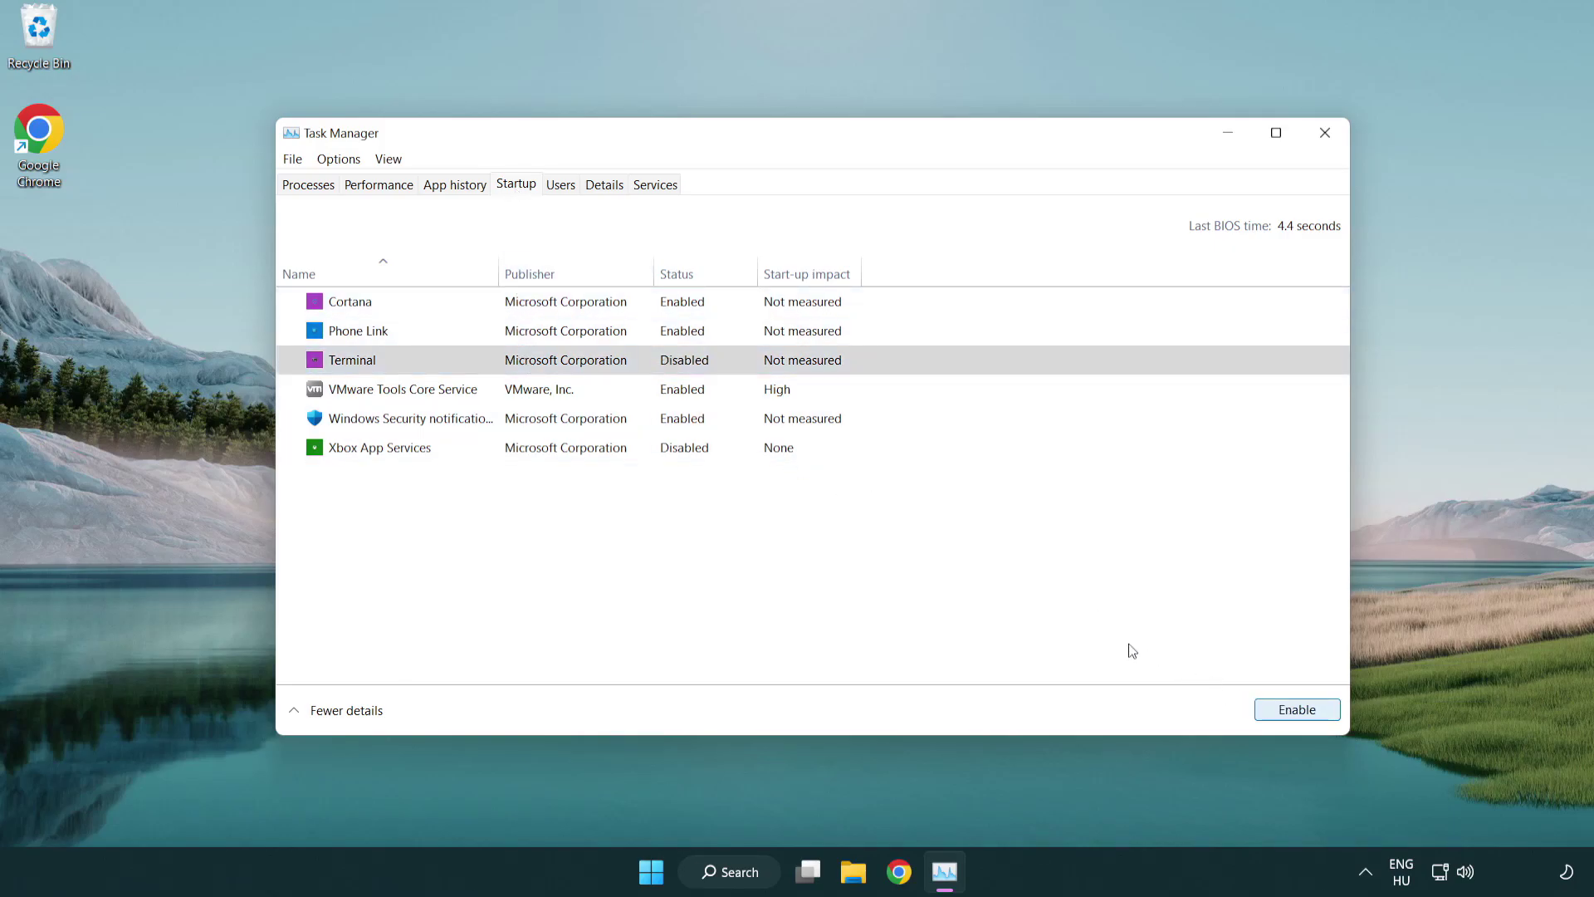
left_click(661, 334)
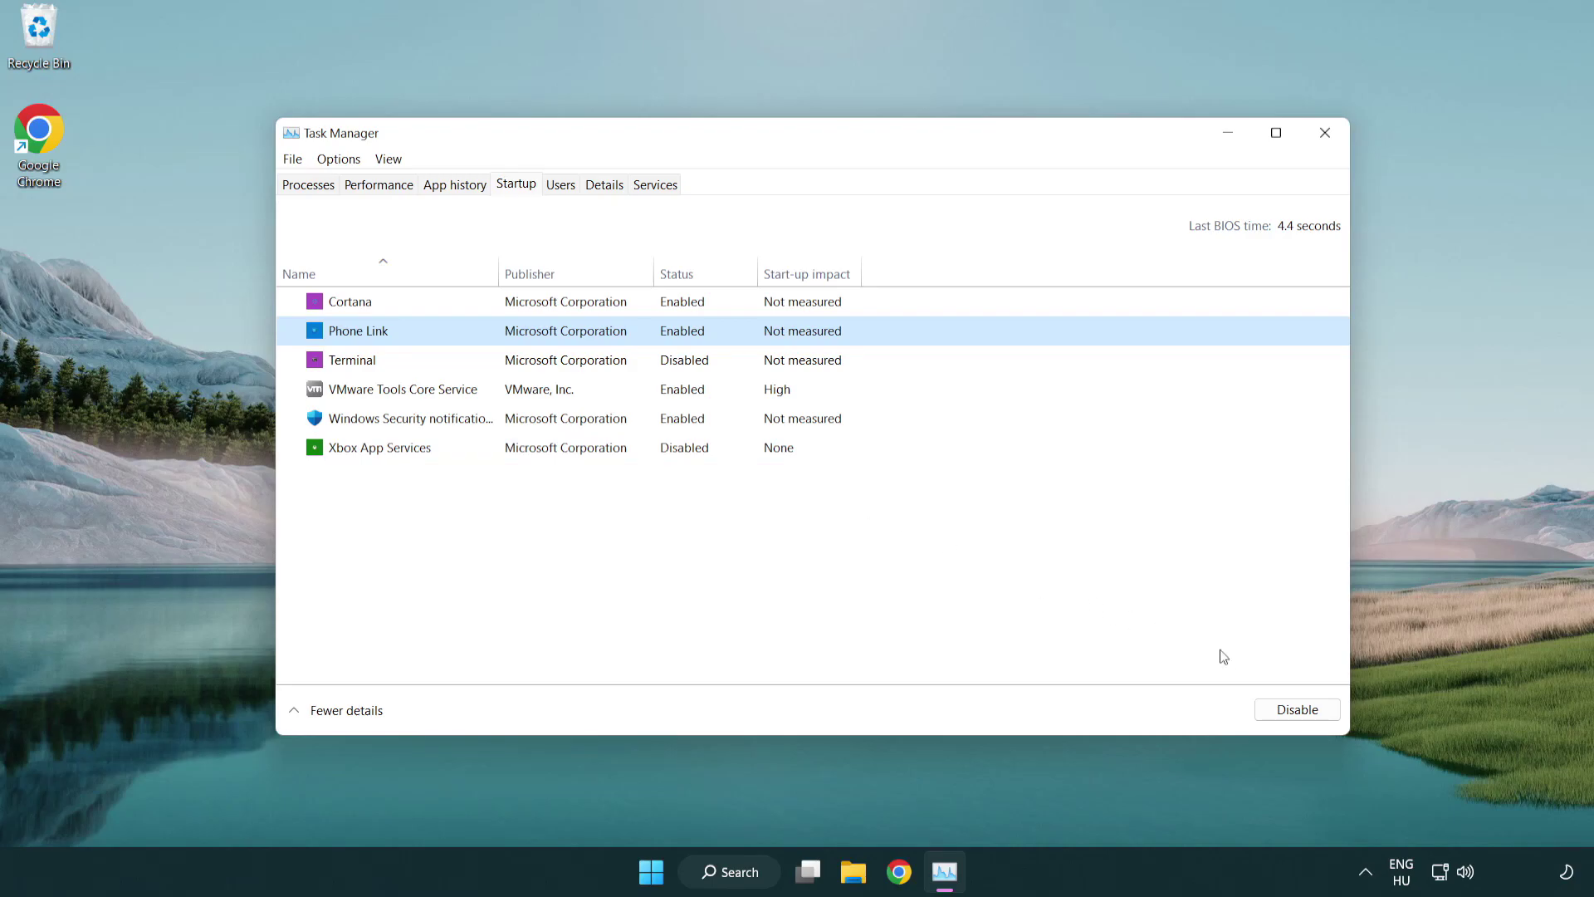
left_click(1296, 712)
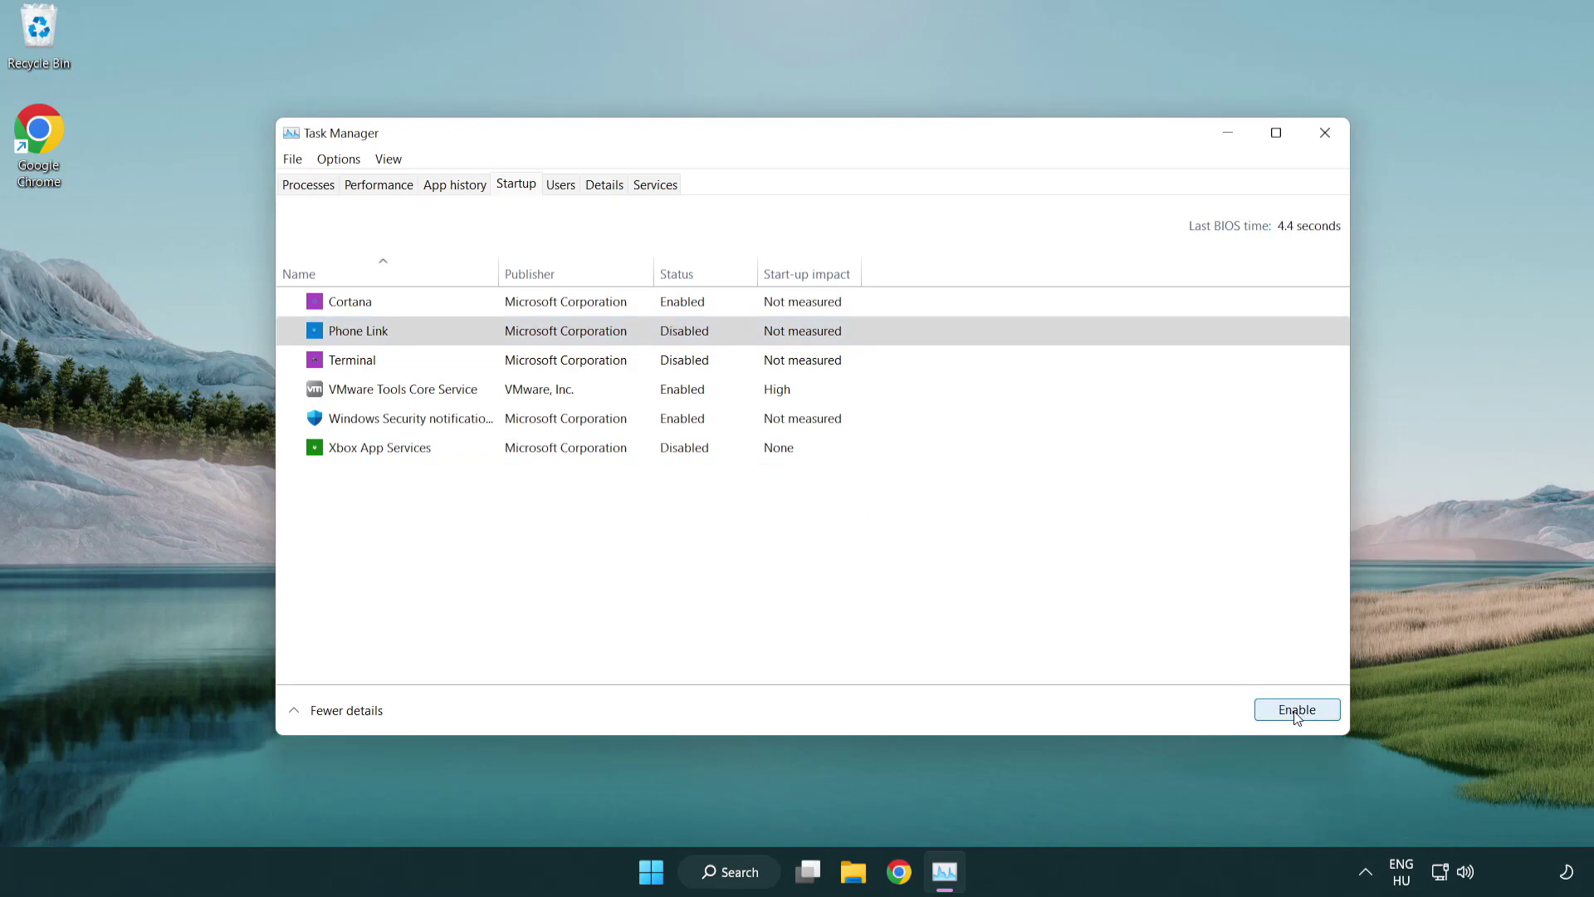
left_click(570, 307)
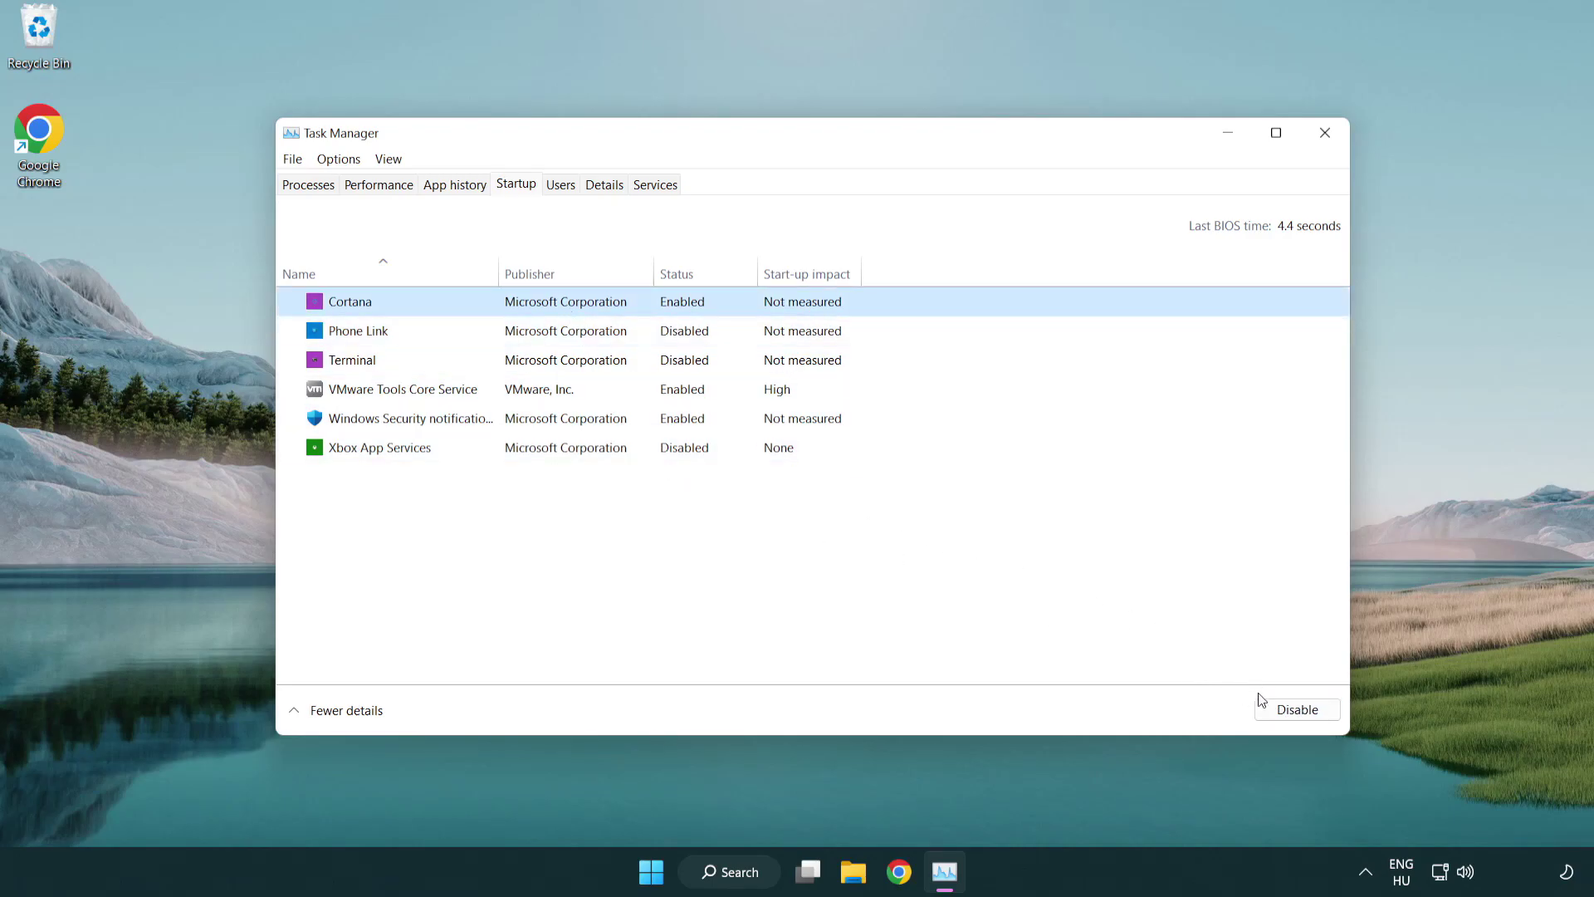
left_click(1279, 709)
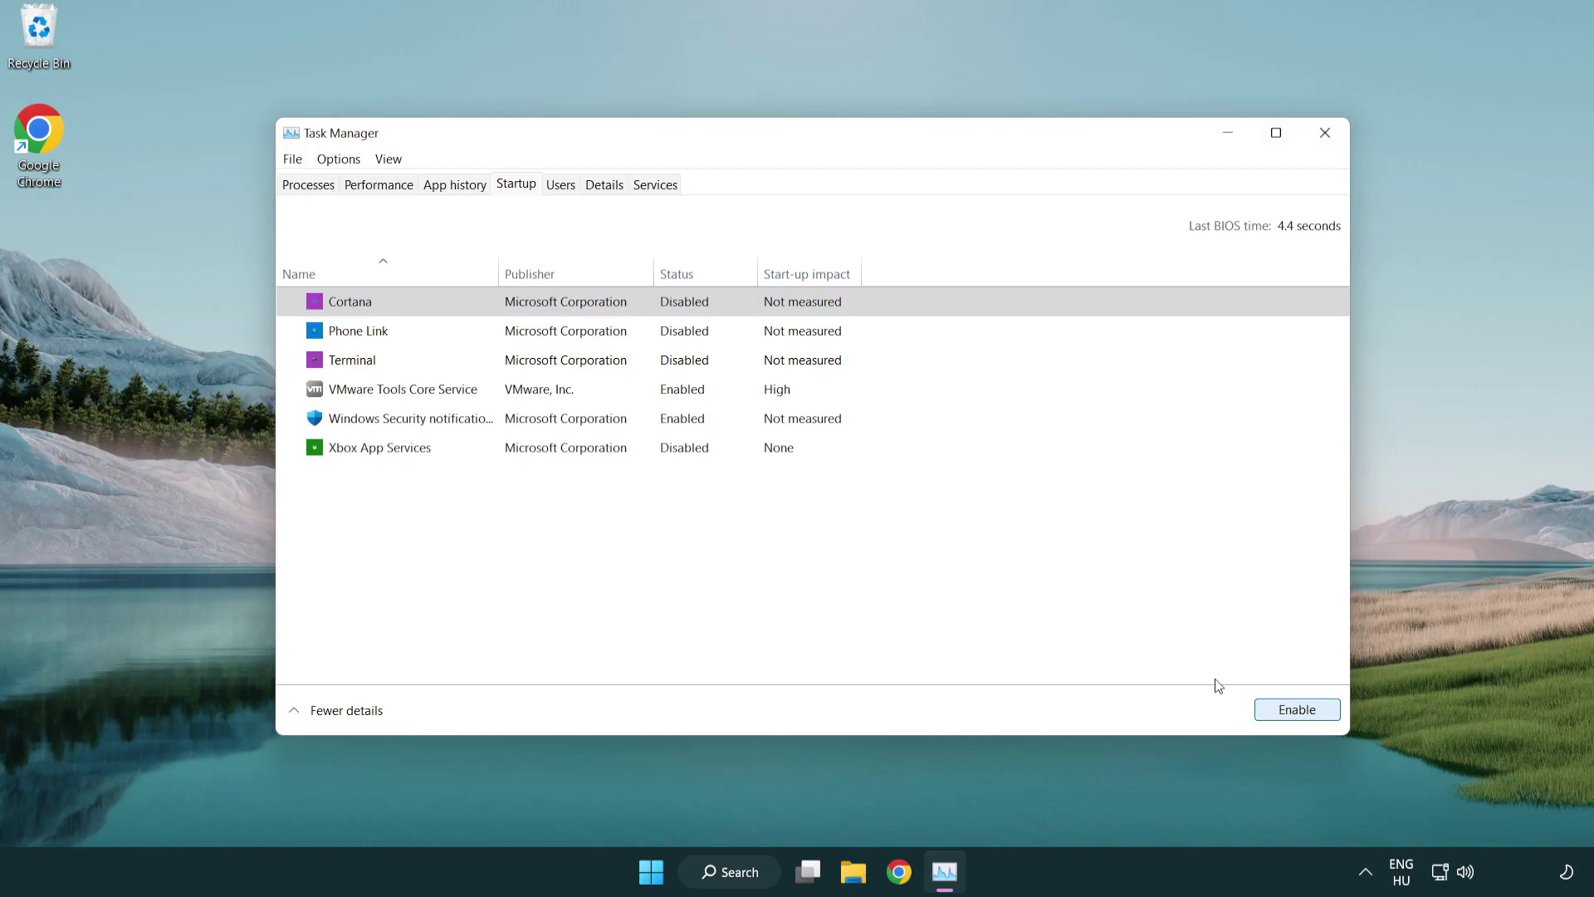
left_click(758, 429)
left_click(1259, 708)
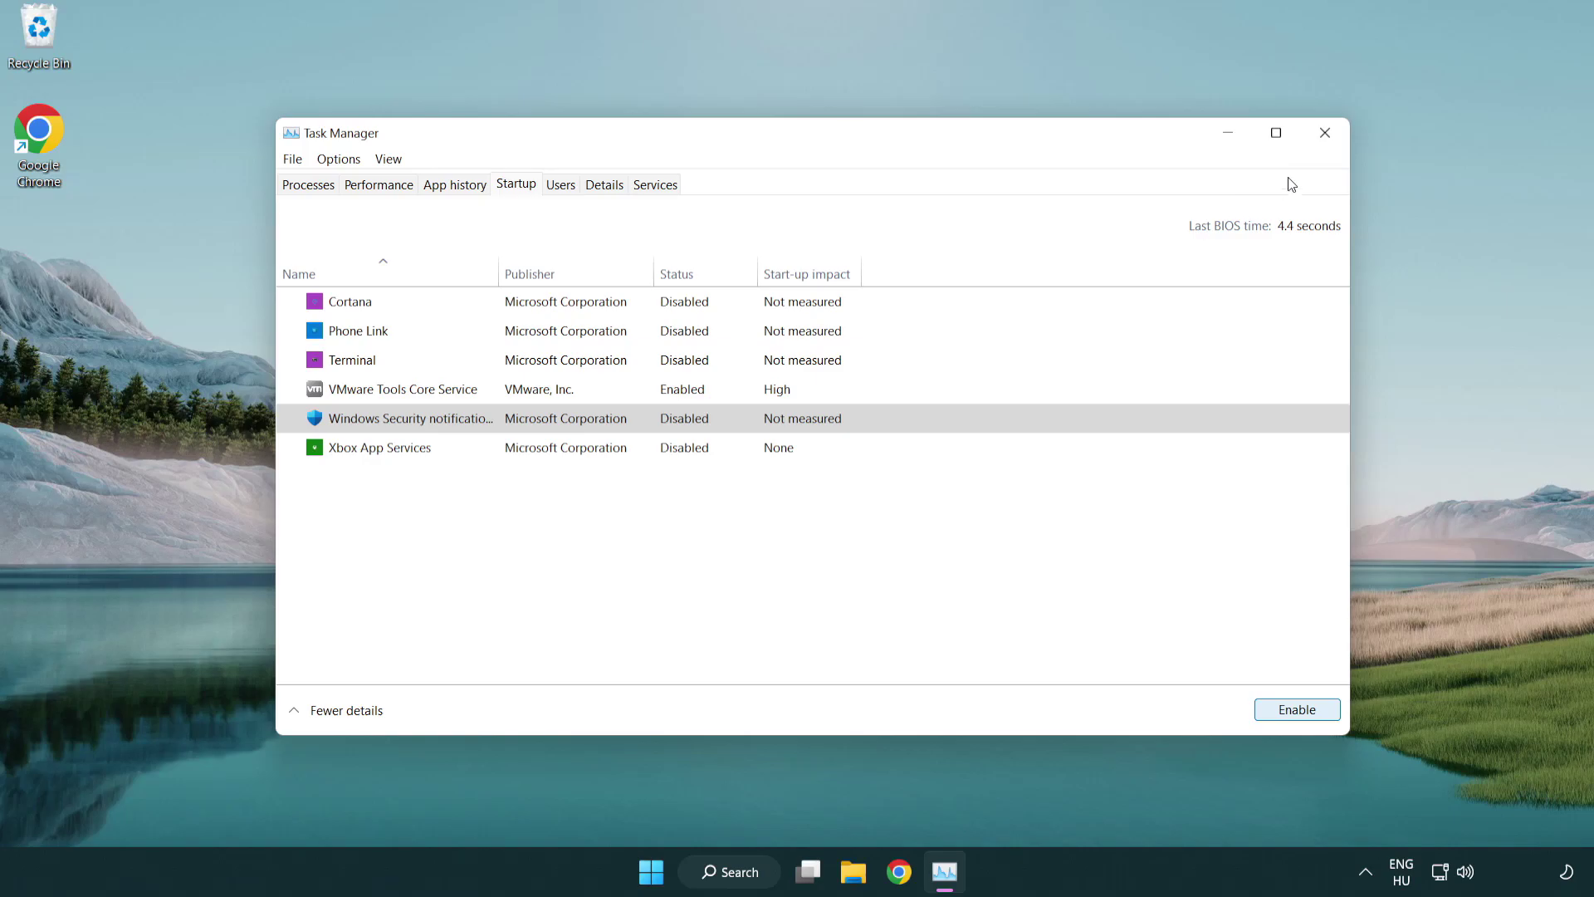
Step: Close Task Manager and download dxwebsetup.exe from the DirectX End-User Runtime page in Chrome
left_click(1330, 143)
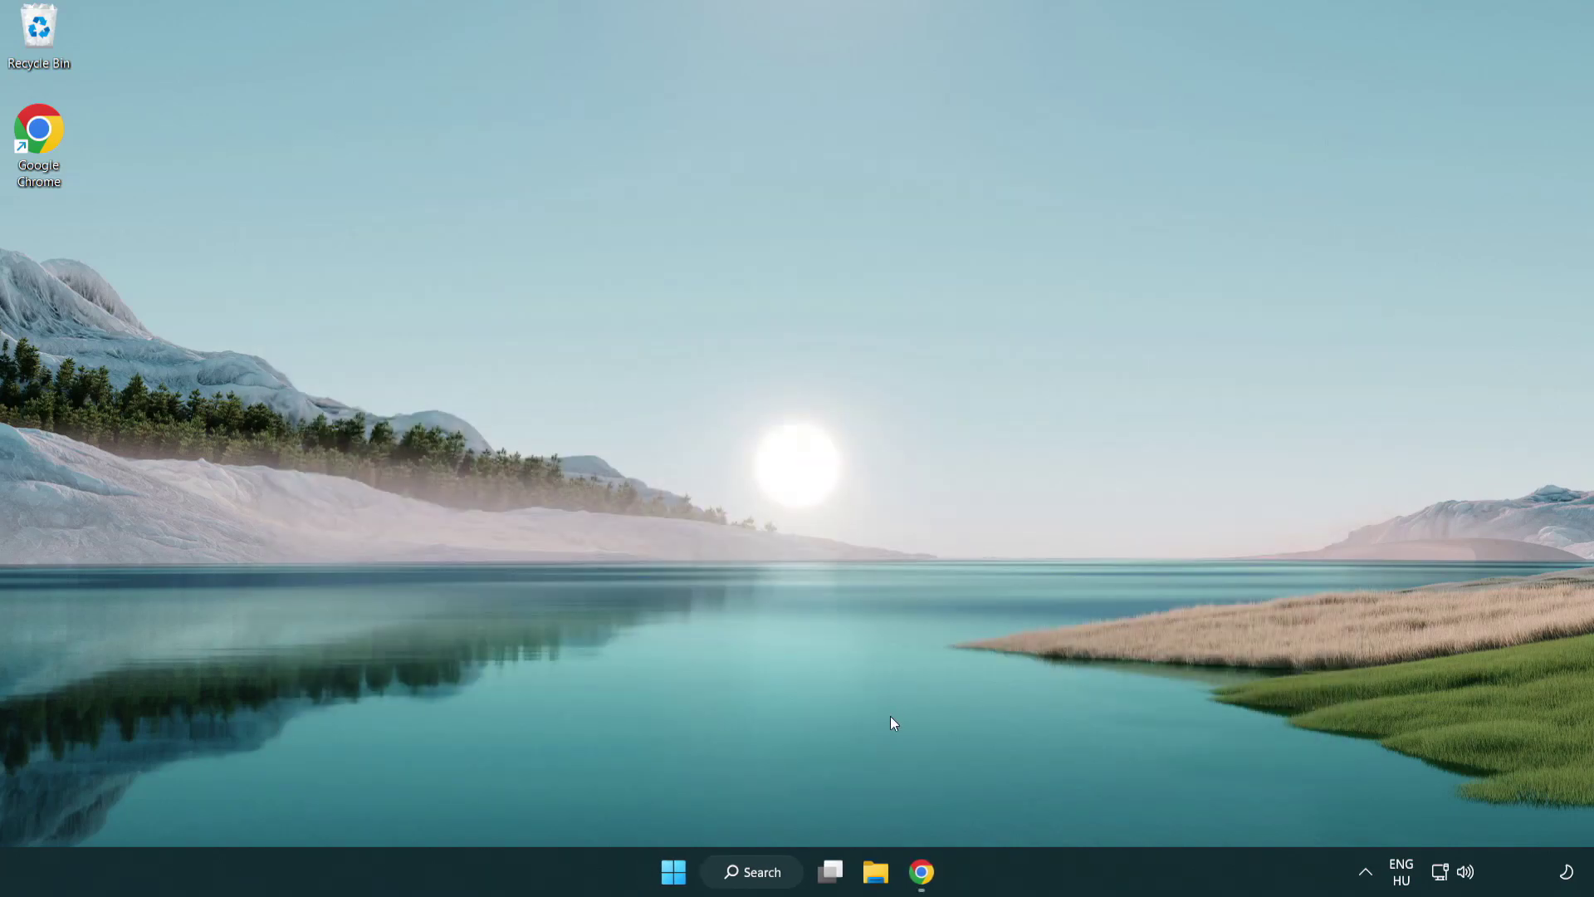
left_click(922, 872)
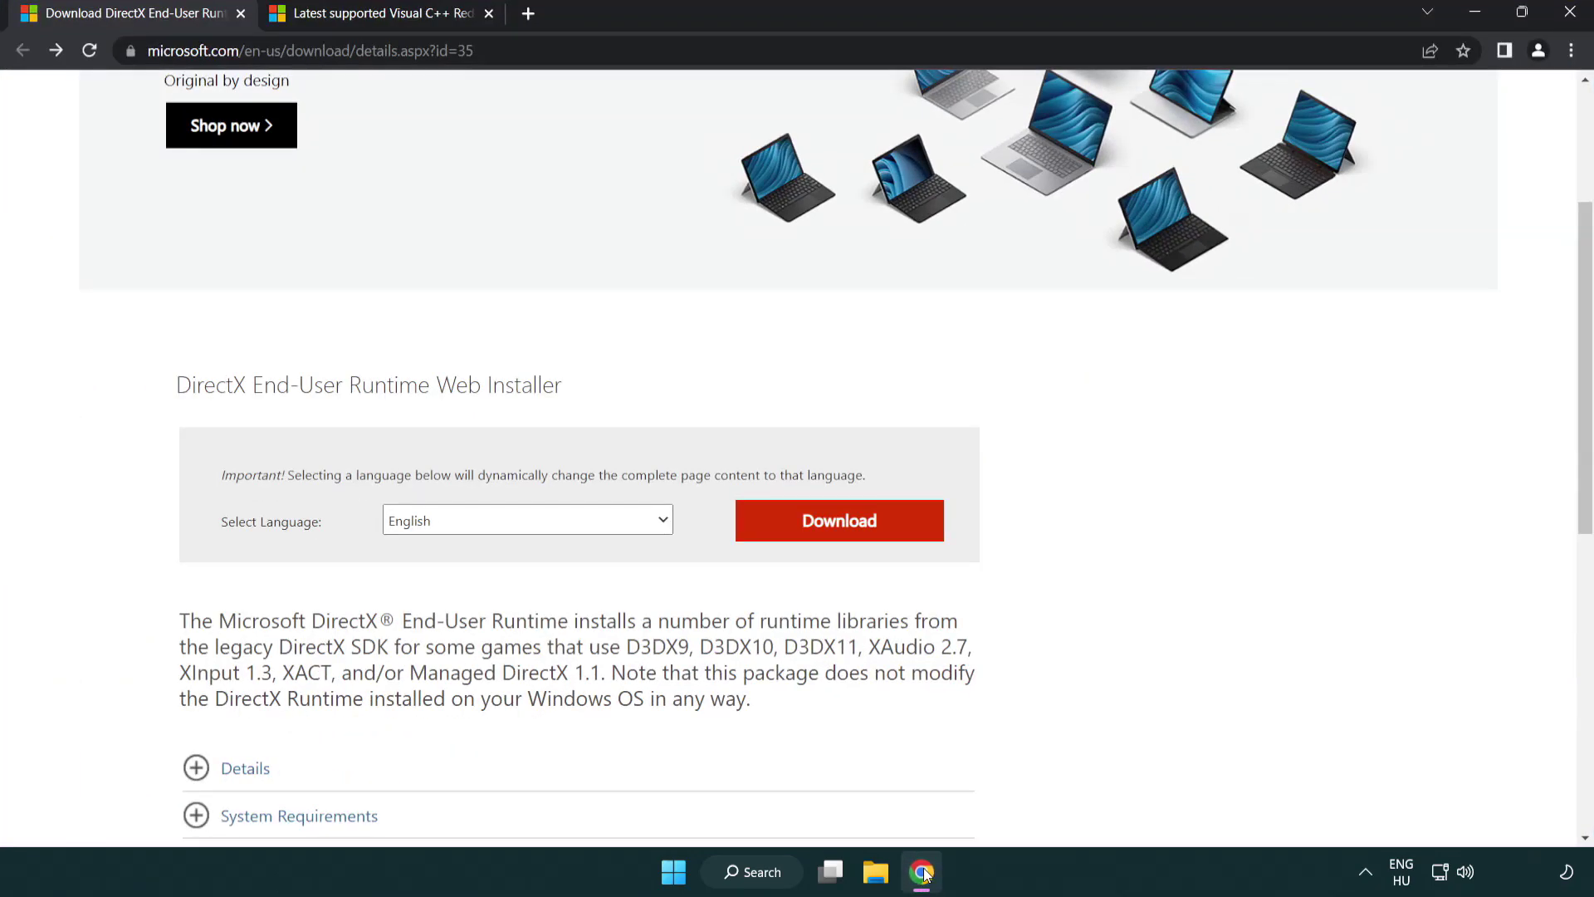
scroll(684, 741, "up", 3)
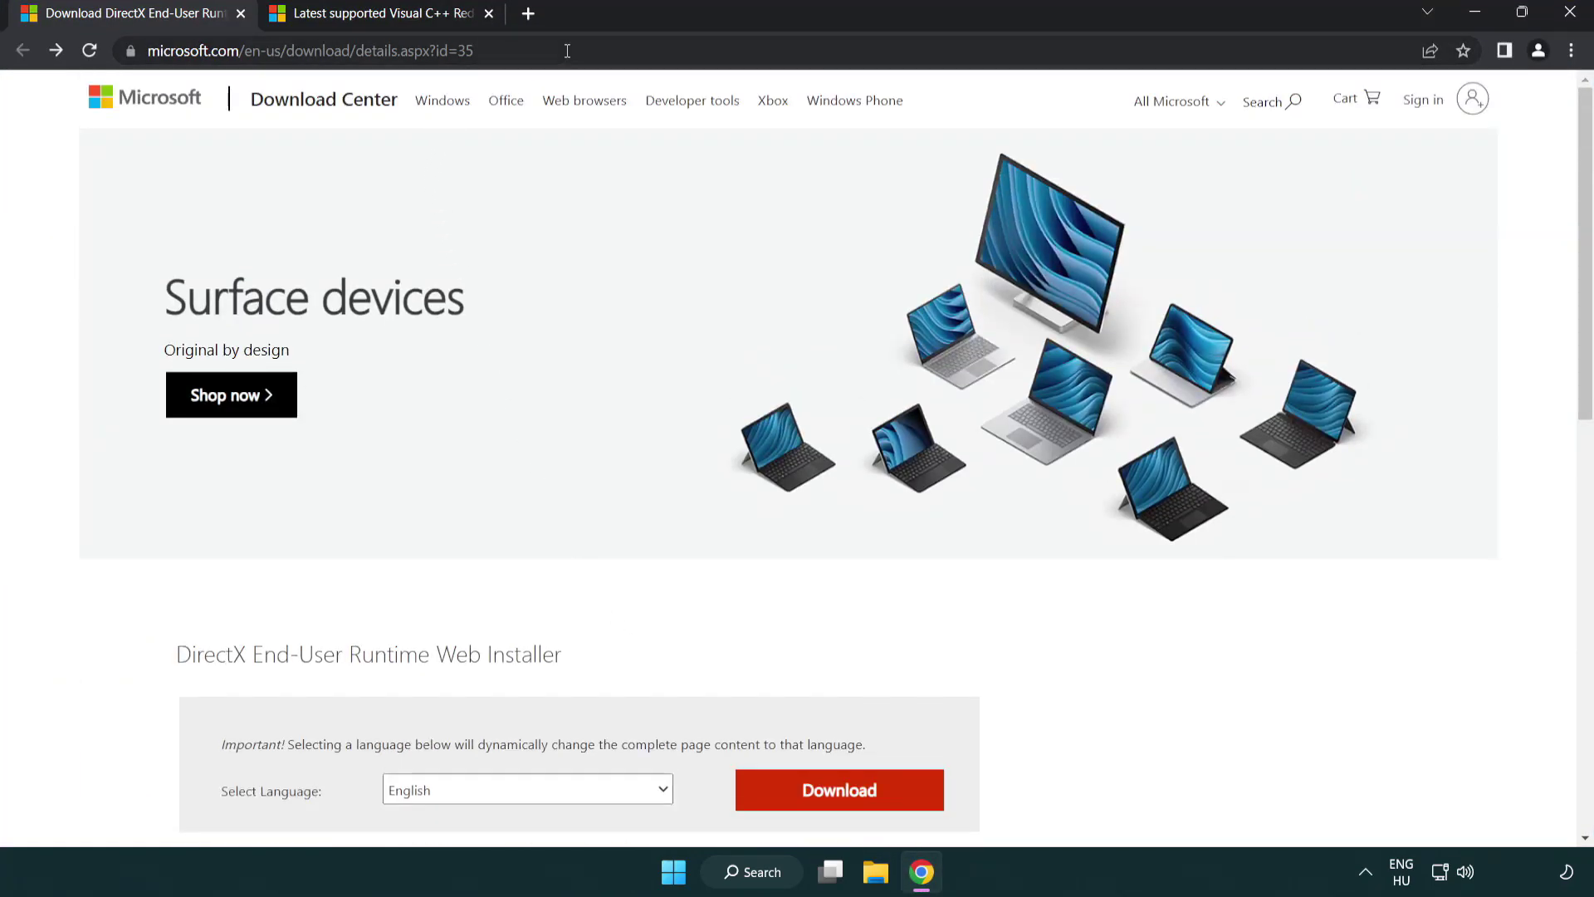
left_click(99, 37)
left_click(1525, 362)
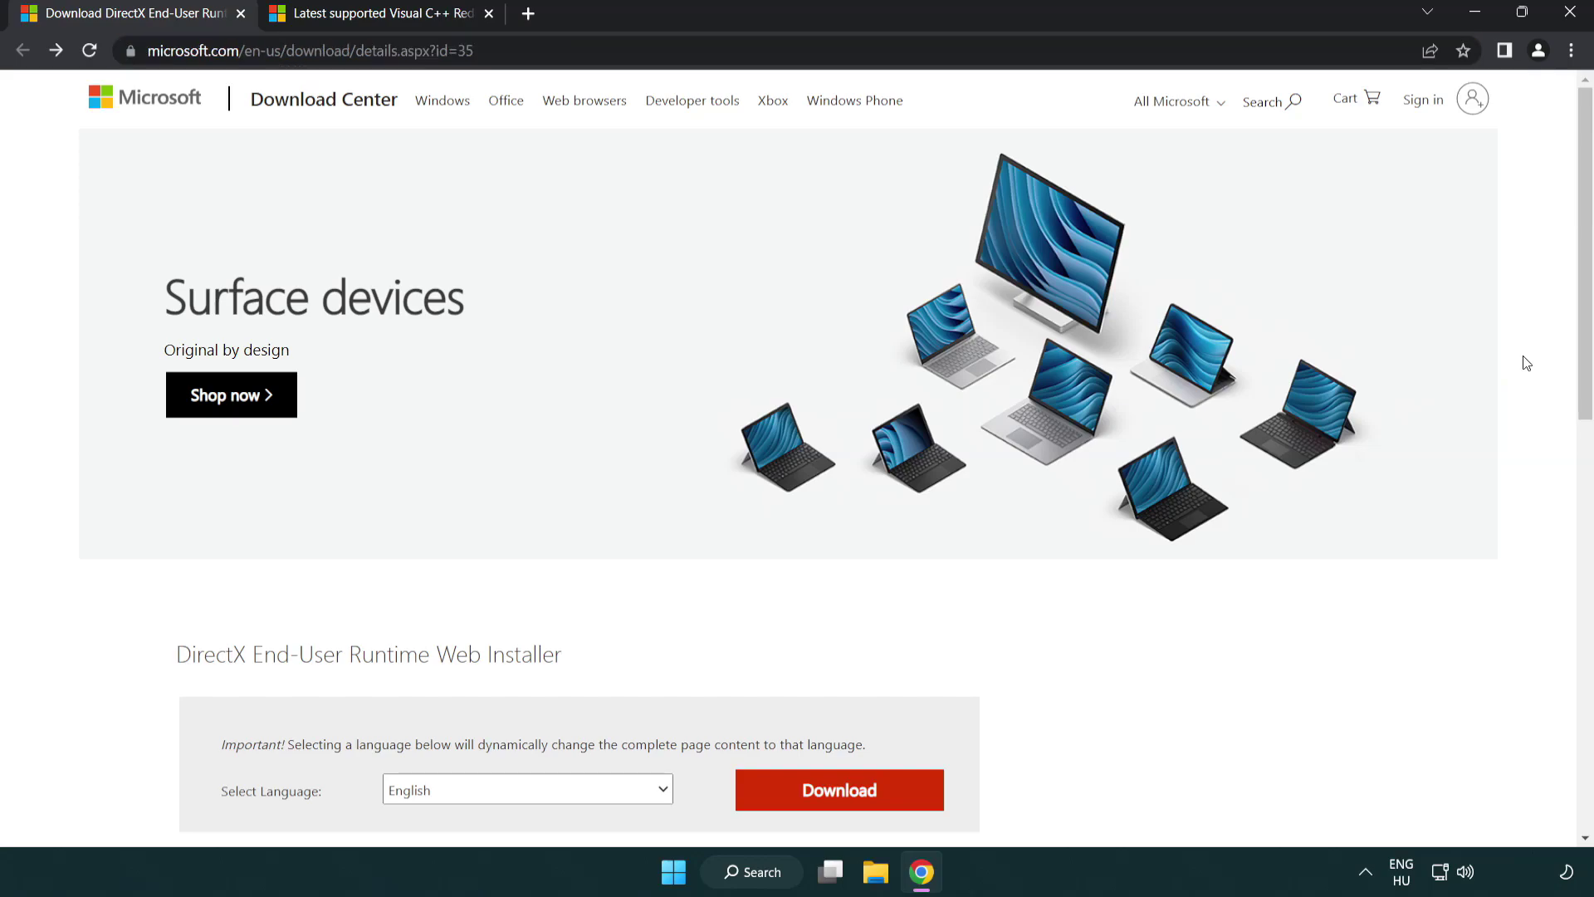
scroll(1198, 546, "down", 3)
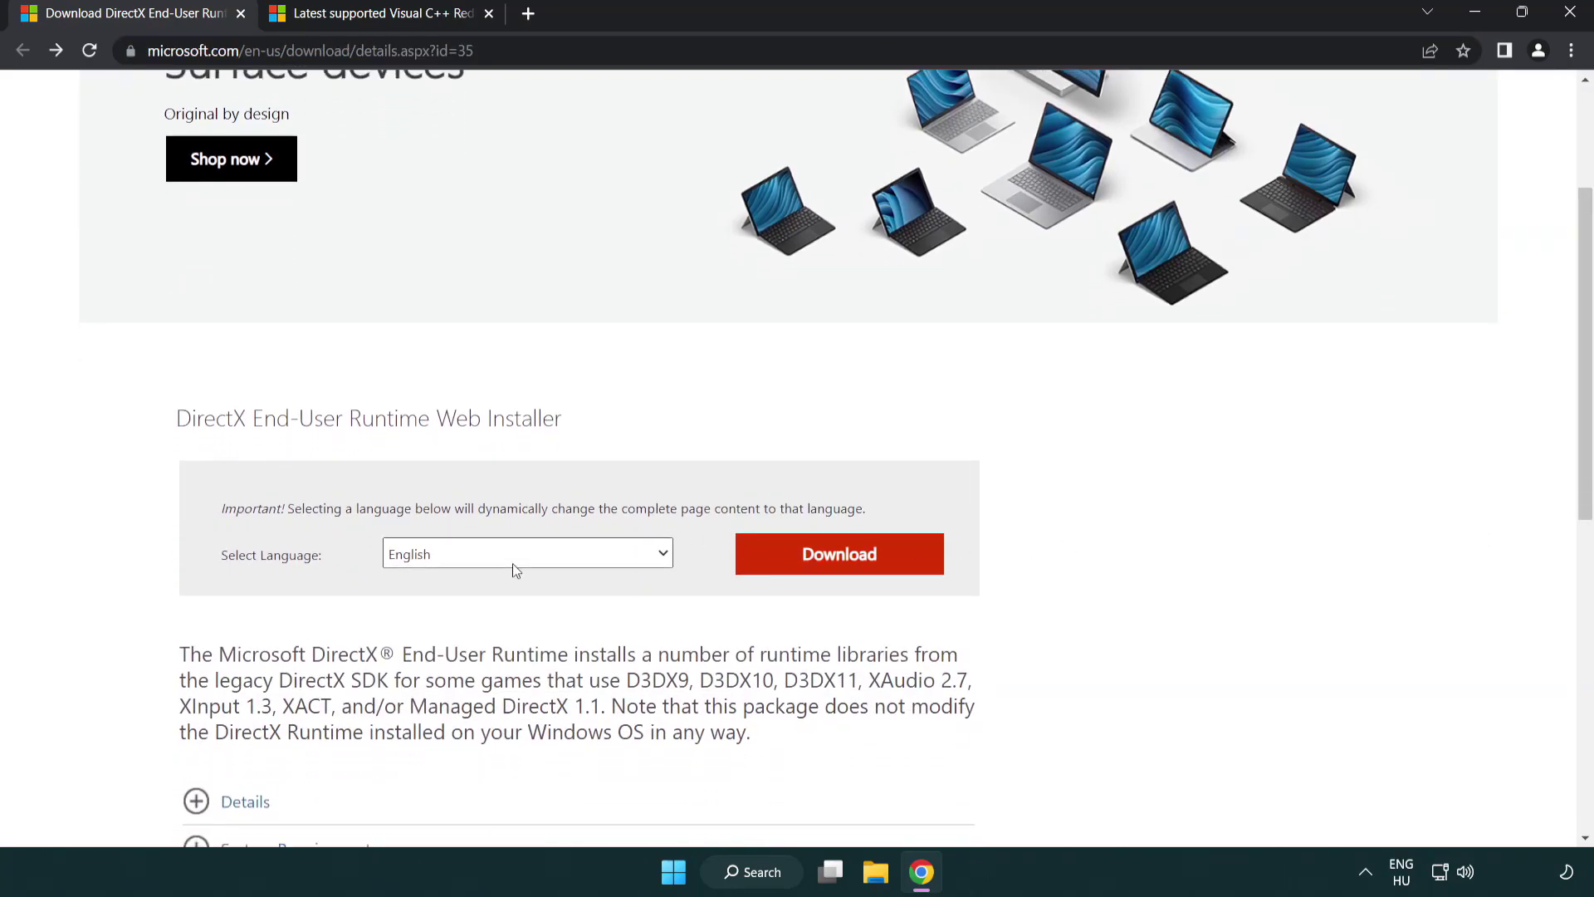
left_click(846, 570)
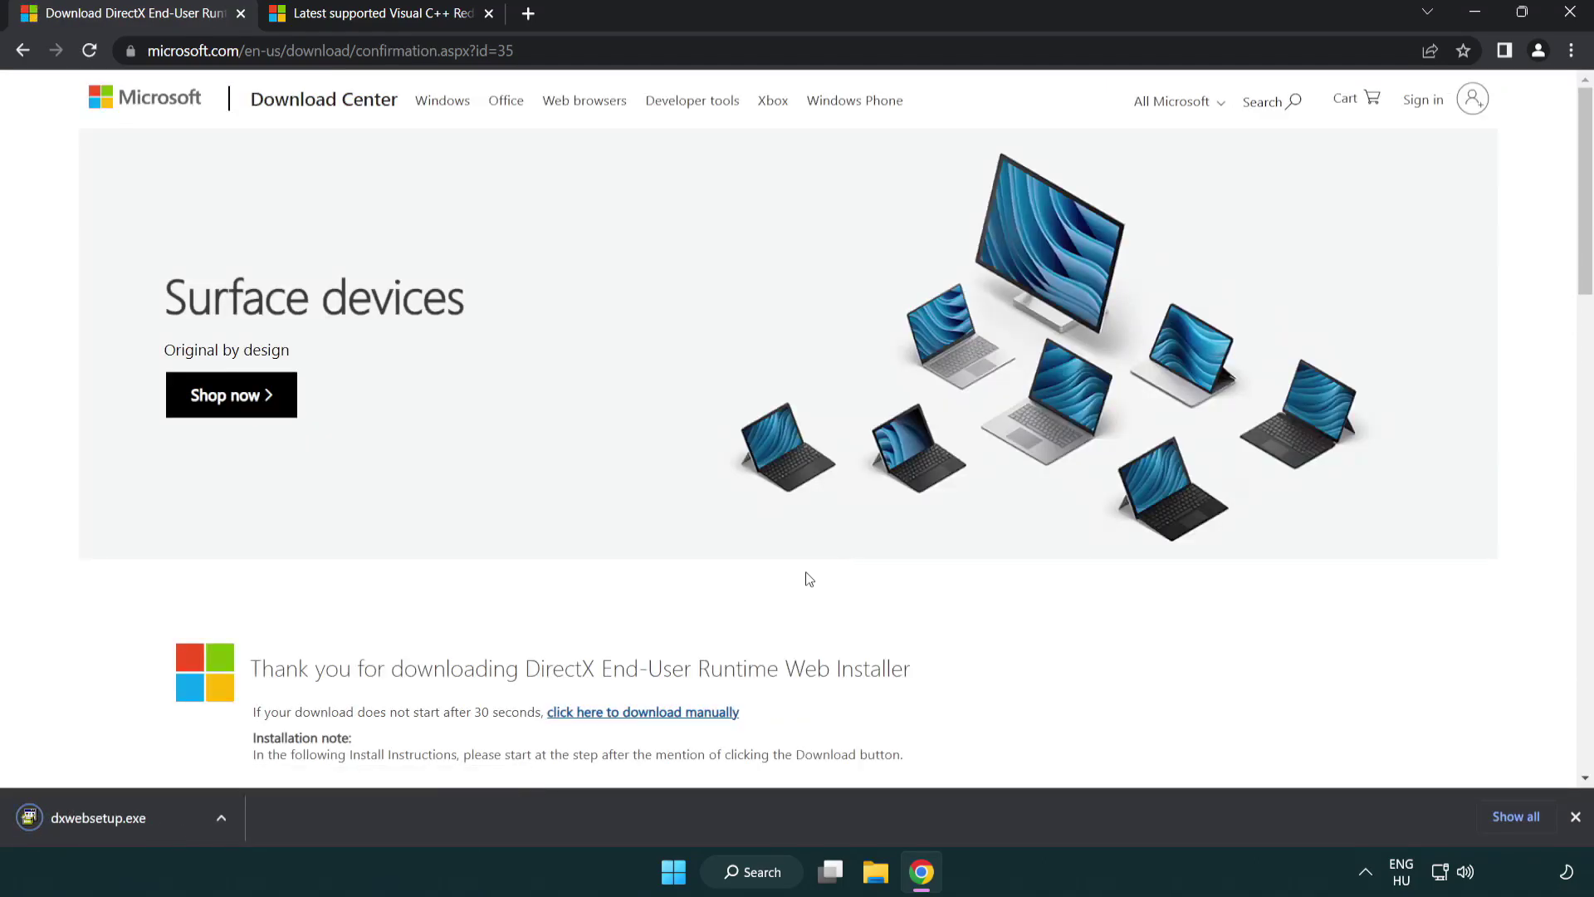
Step: Run dxwebsetup.exe, accept the licence, skip the Bing Bar offer and finish the DirectX setup
left_click(103, 821)
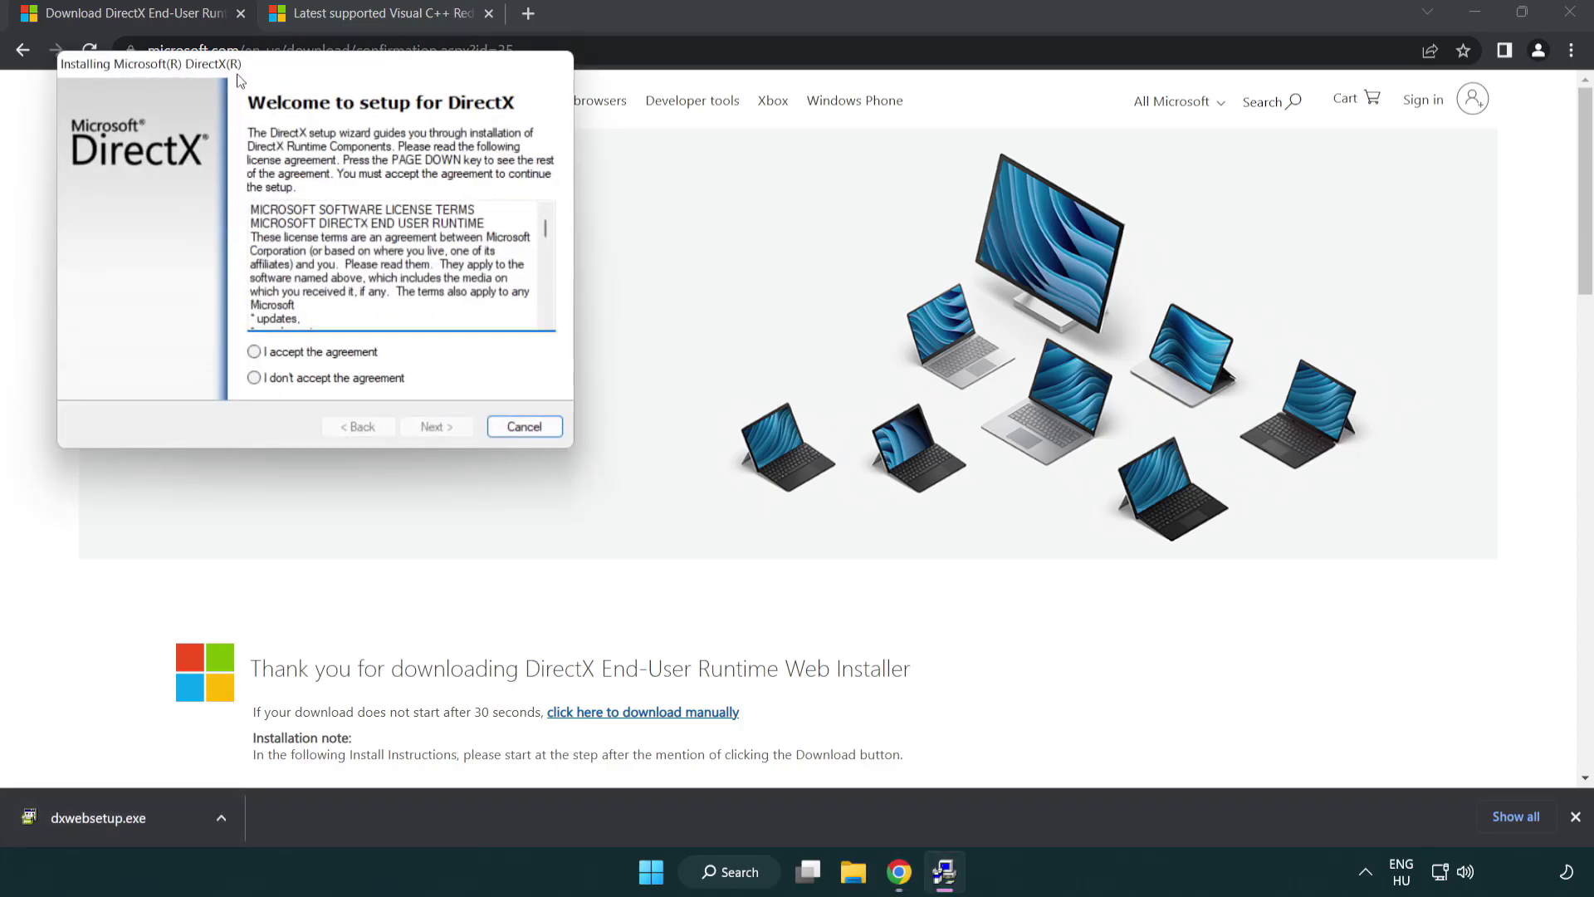
left_click_drag(243, 77, 702, 251)
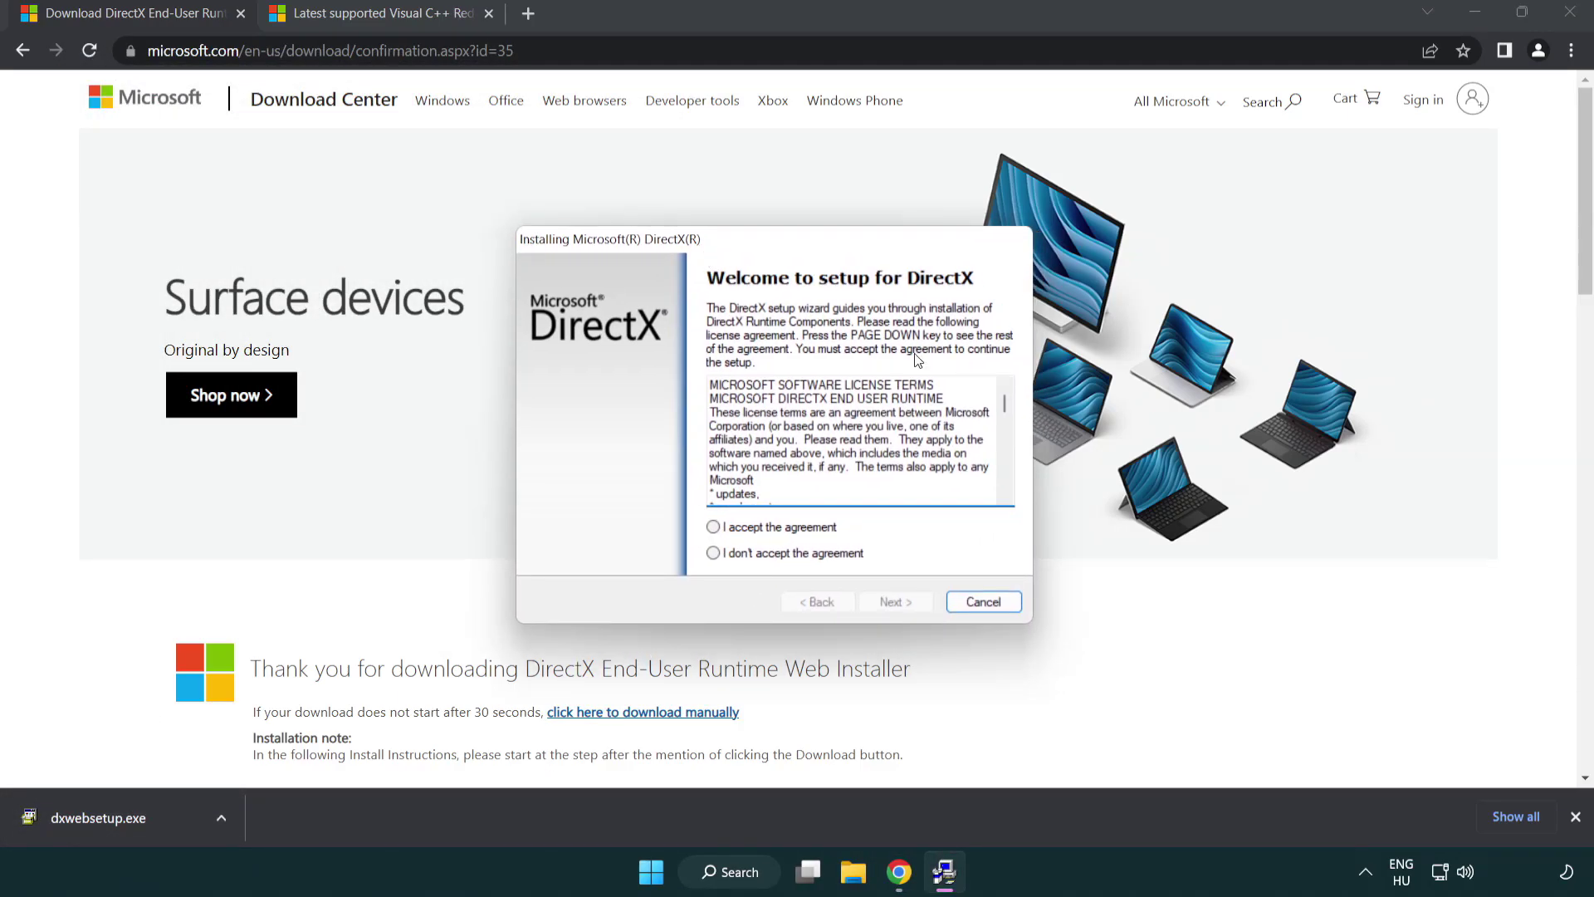
left_click_drag(1008, 406, 1005, 480)
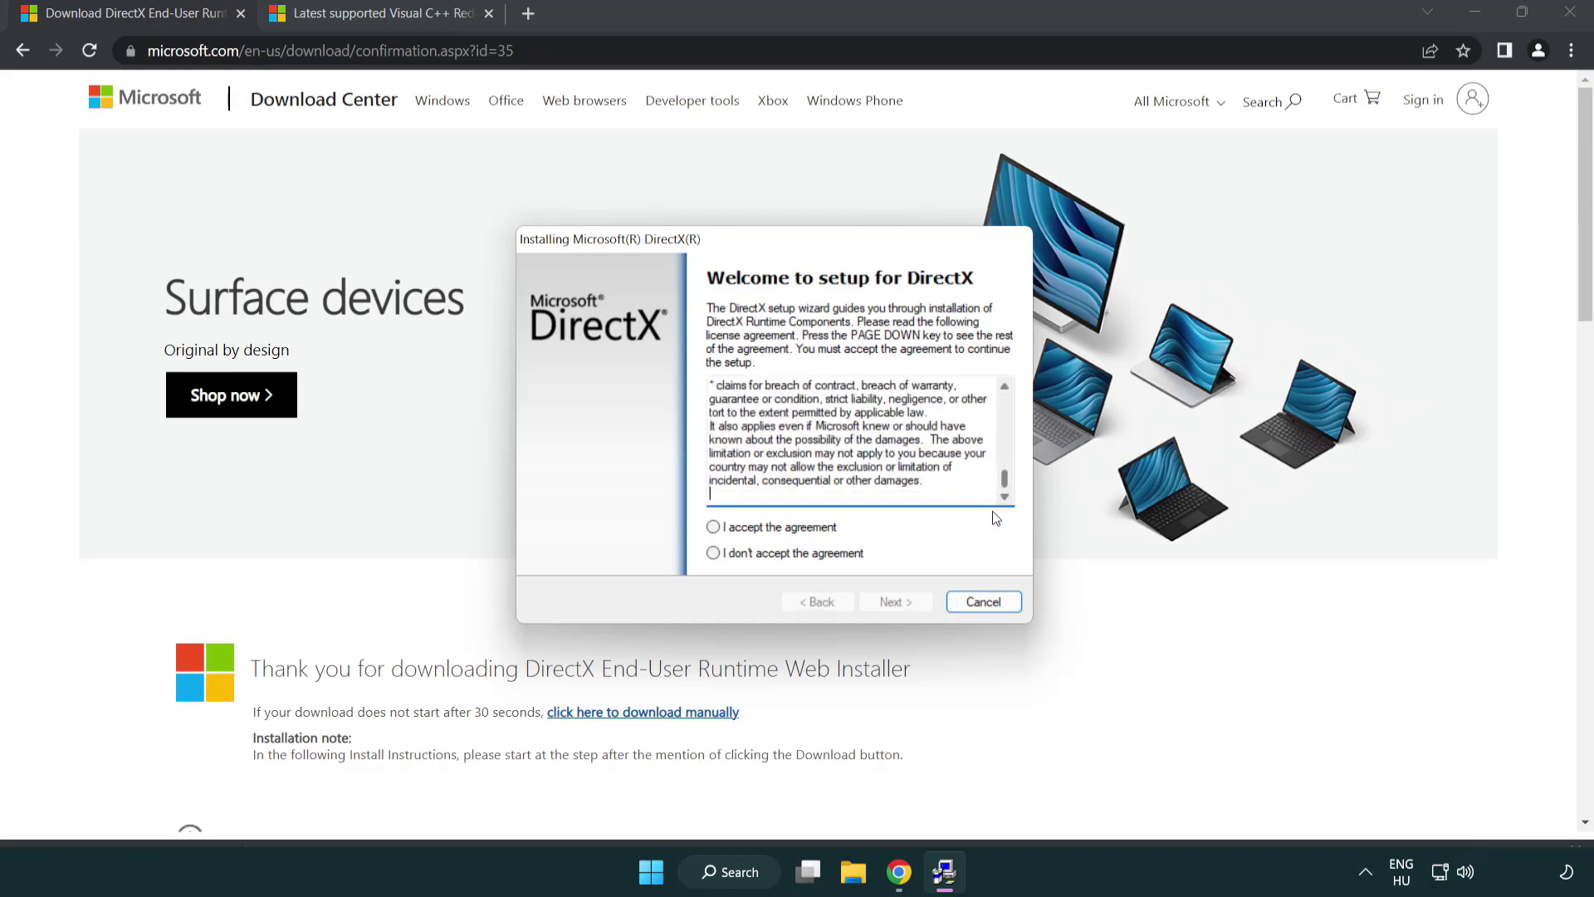
left_click(715, 527)
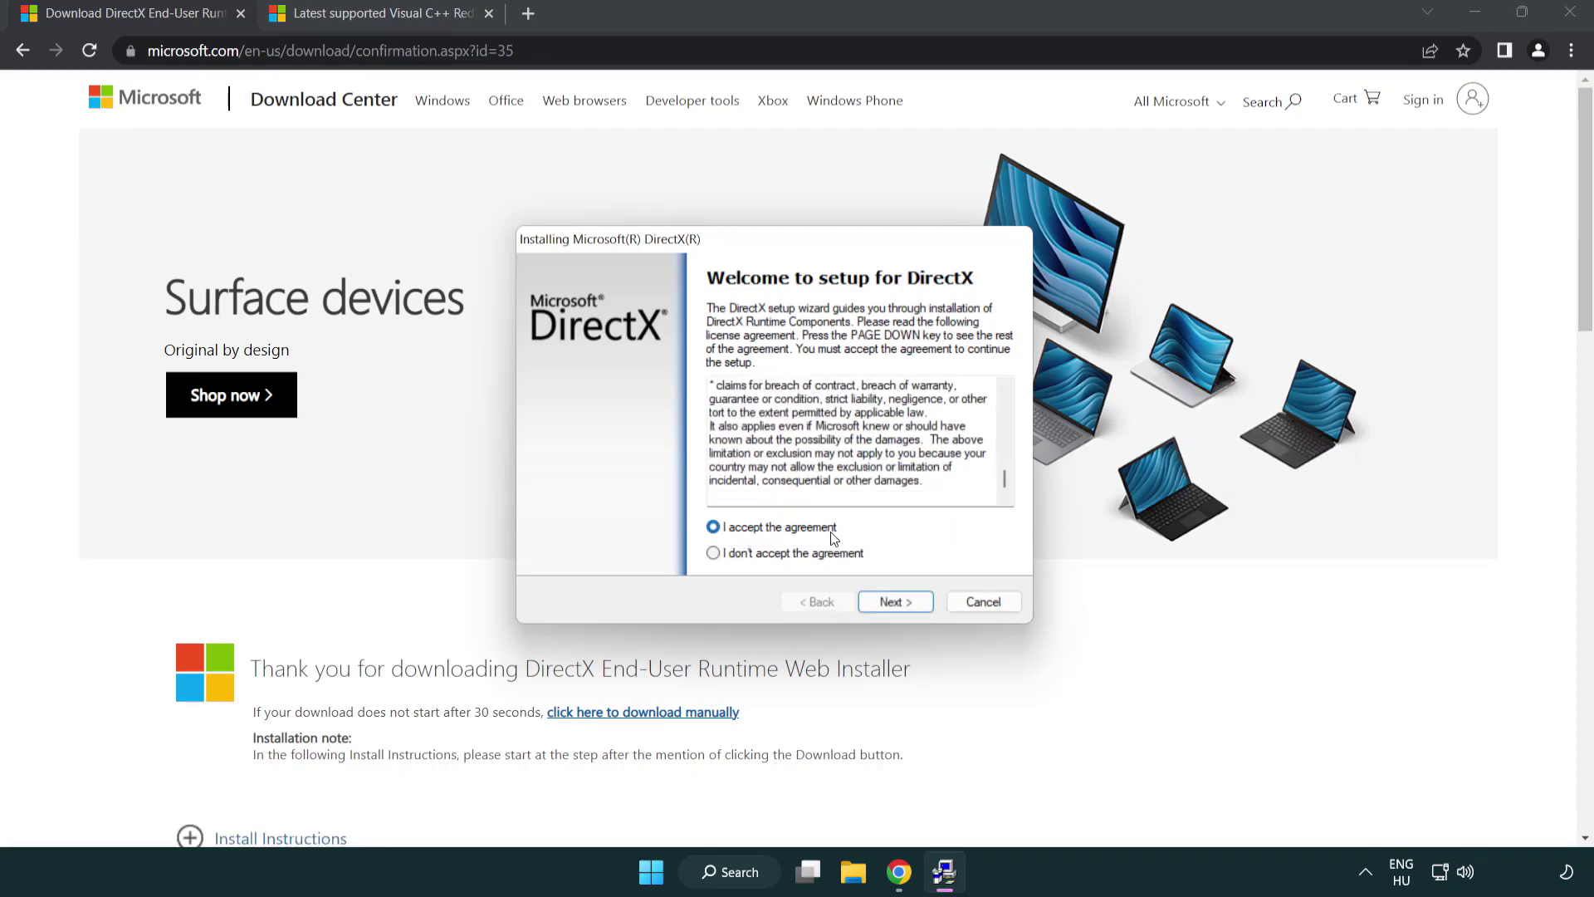
left_click(895, 602)
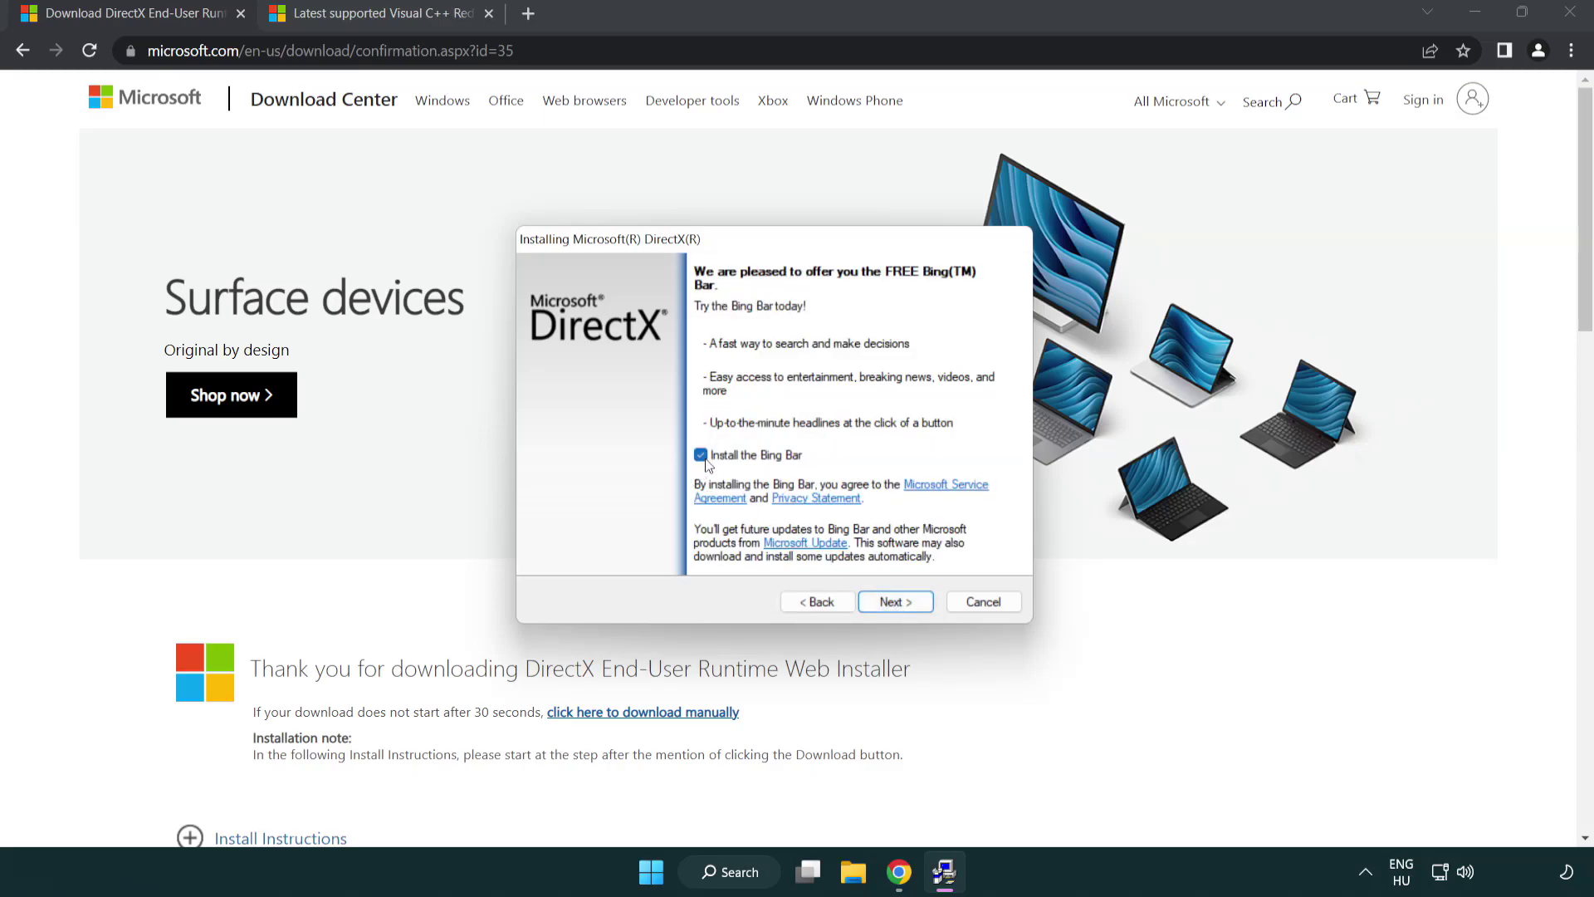
left_click(895, 602)
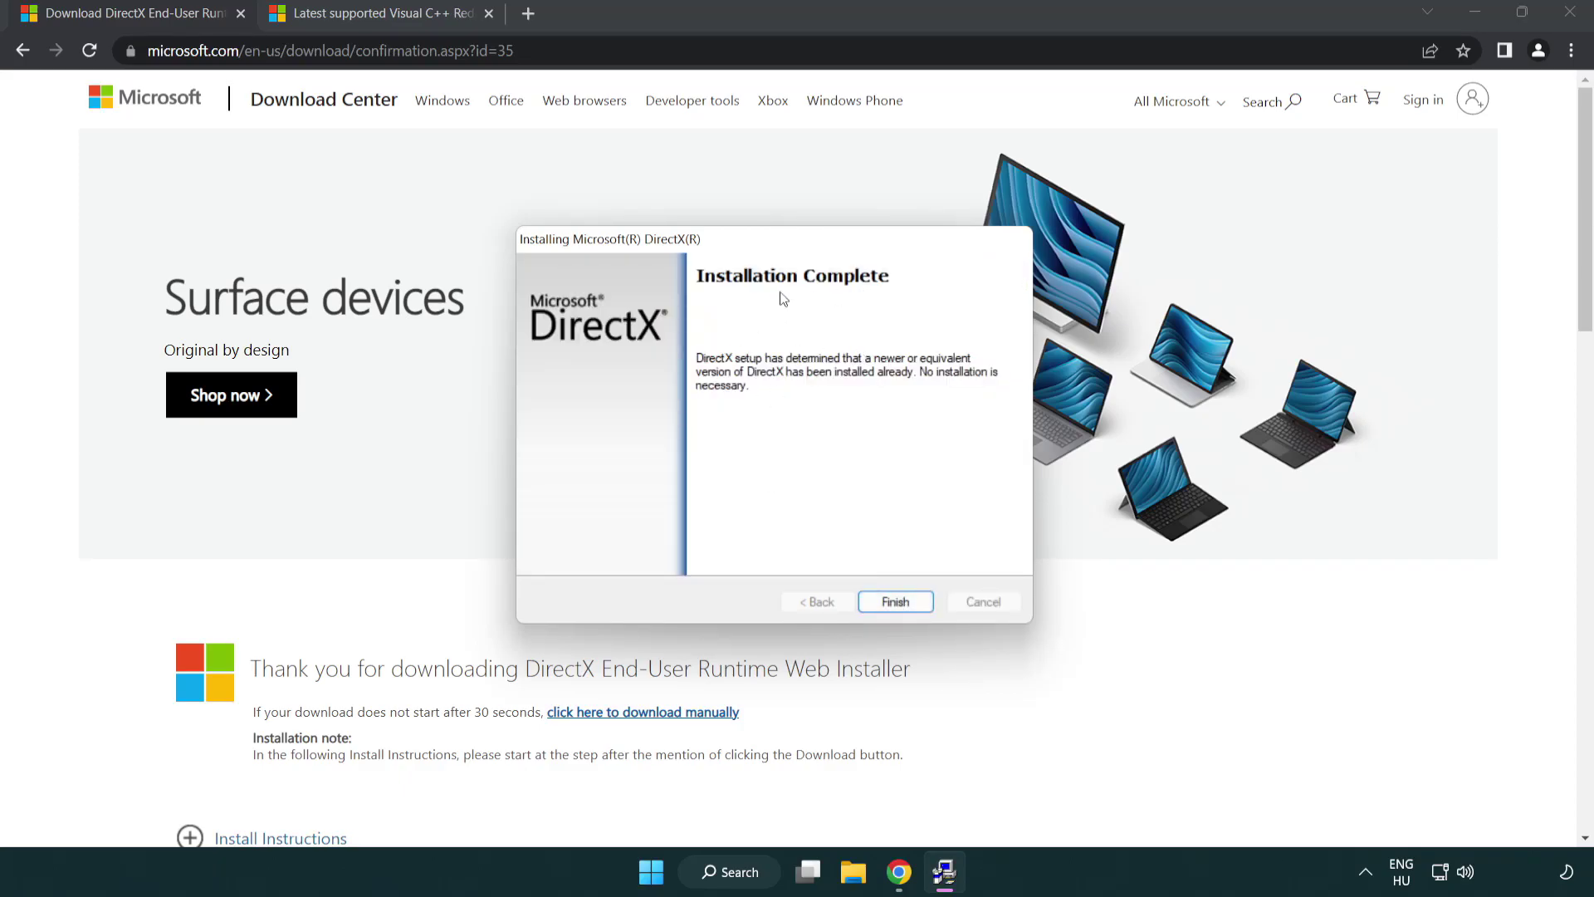
left_click(897, 602)
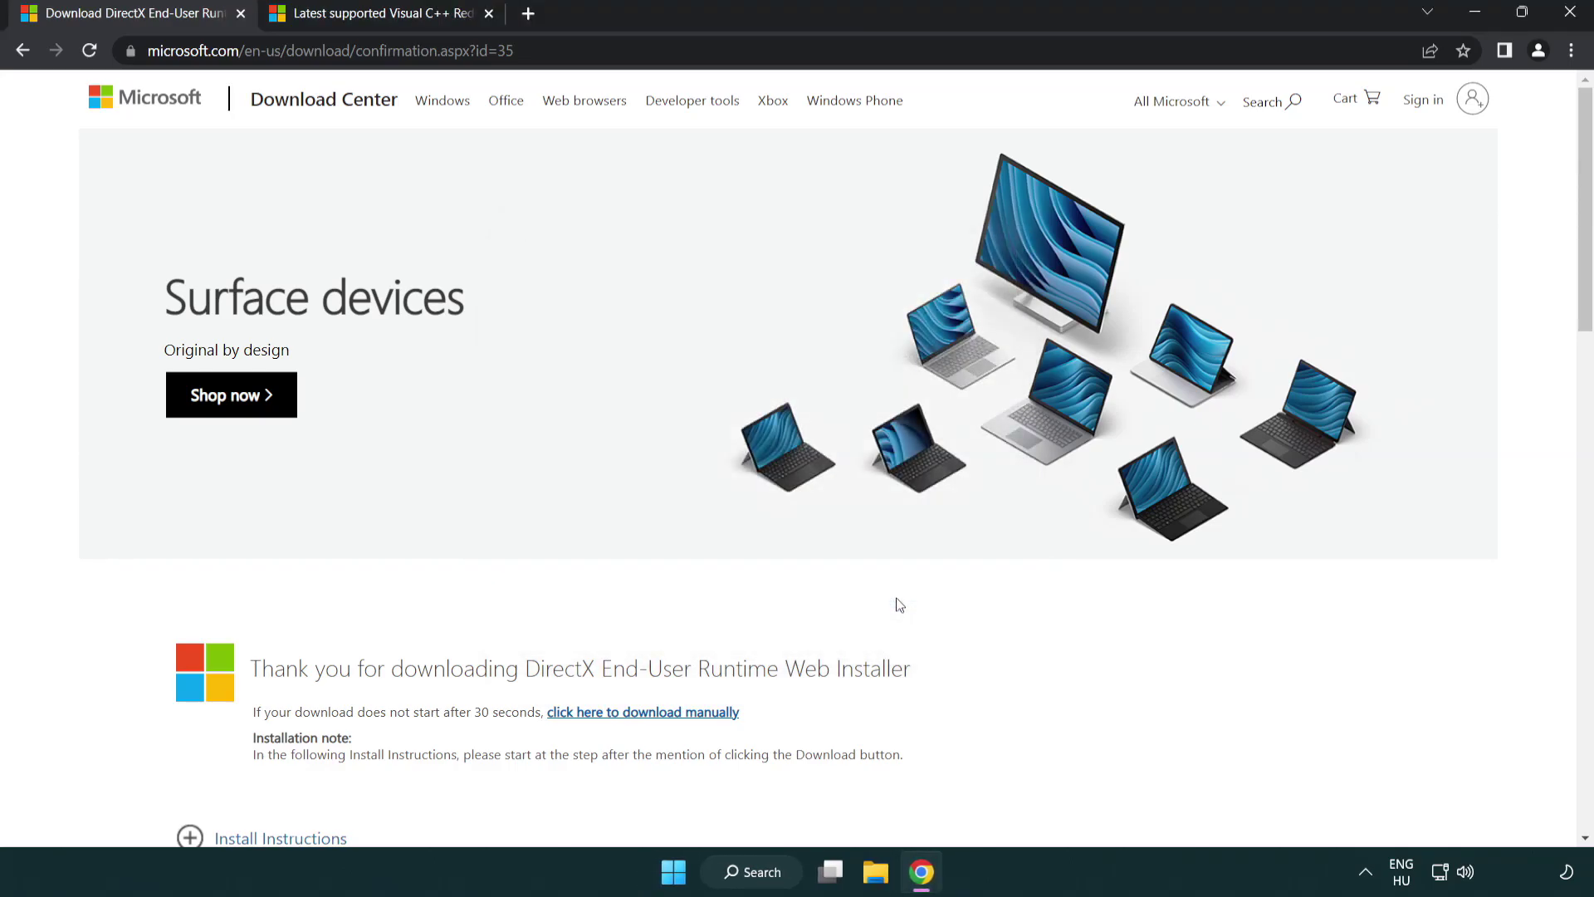
Step: Close the DirectX tab and download the ARM64, x86 and x64 Visual C++ 2015–2022 redistributables
left_click(241, 14)
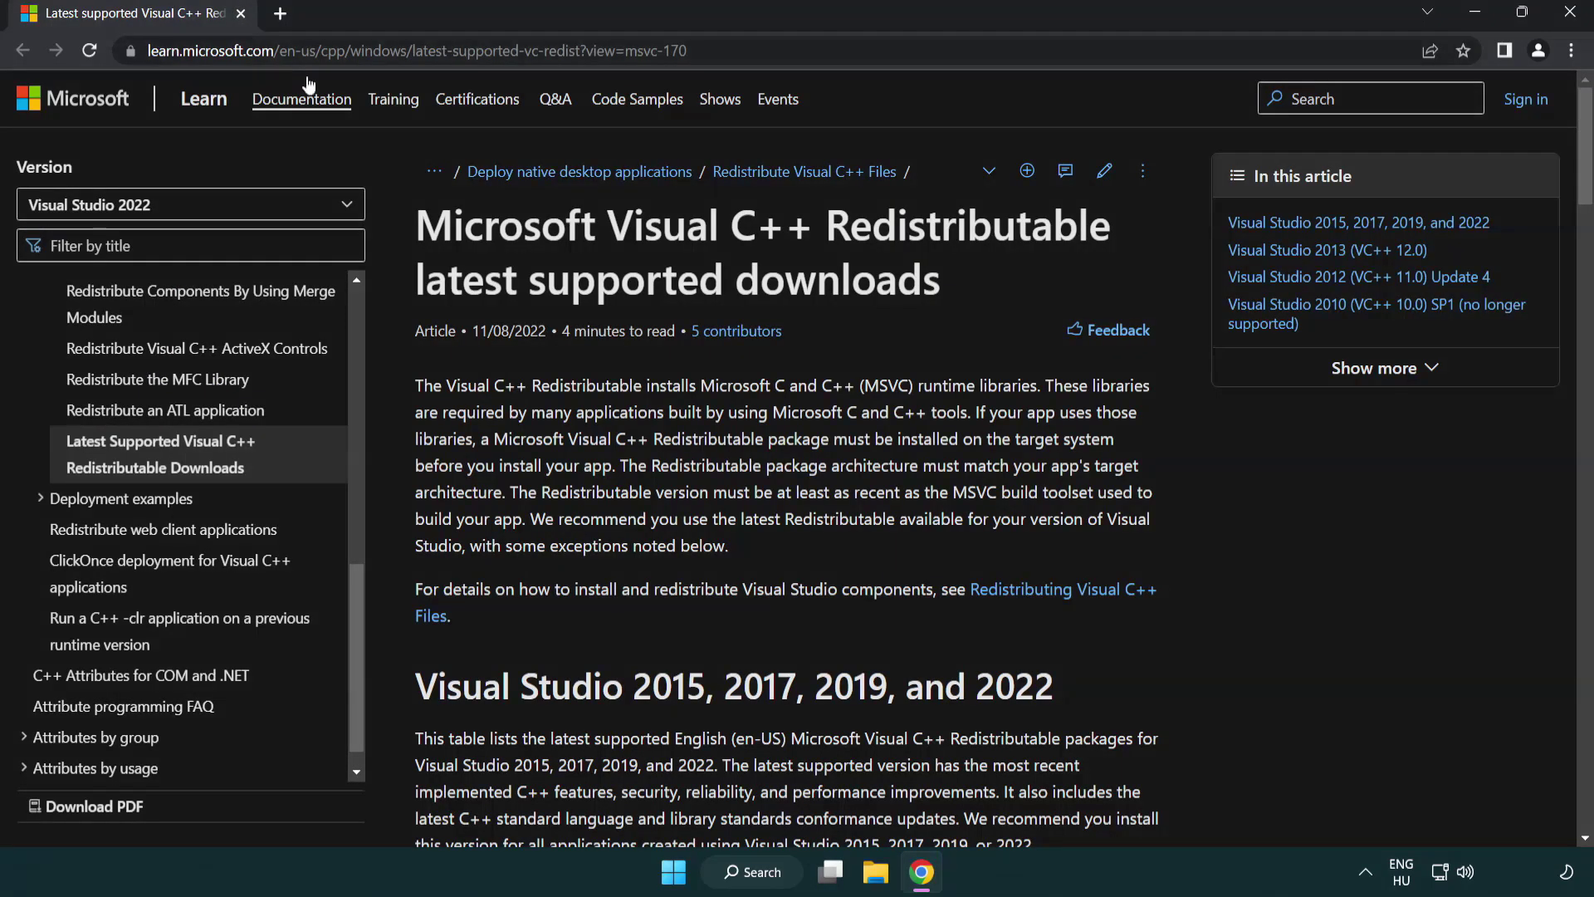
left_click(792, 51)
left_click(792, 51)
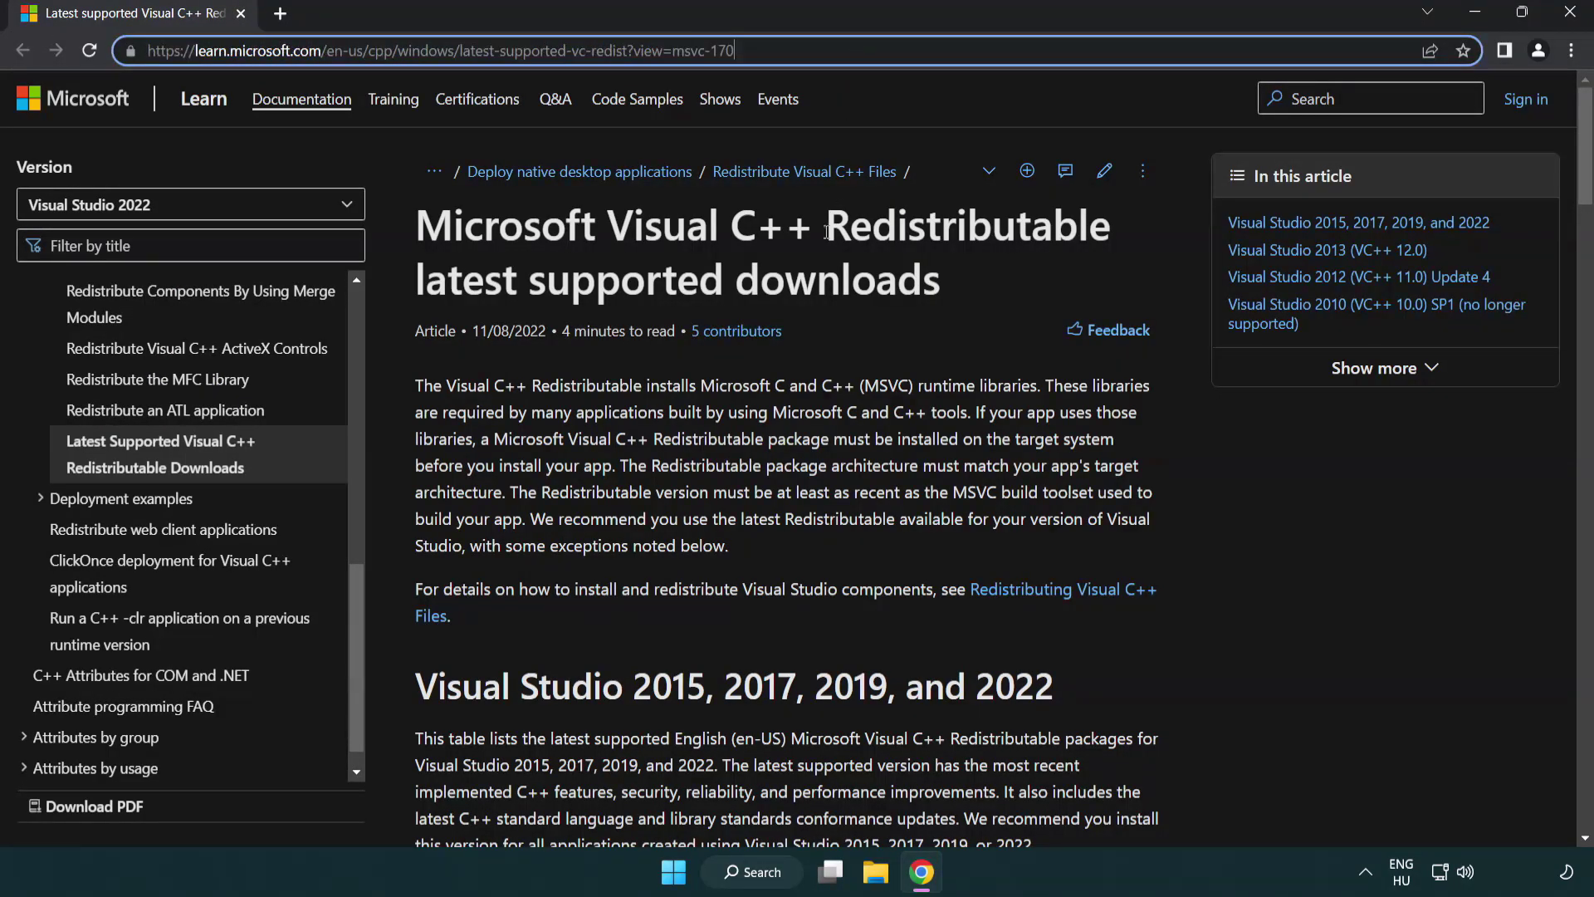
left_click(820, 273)
scroll(821, 273, "down", 6)
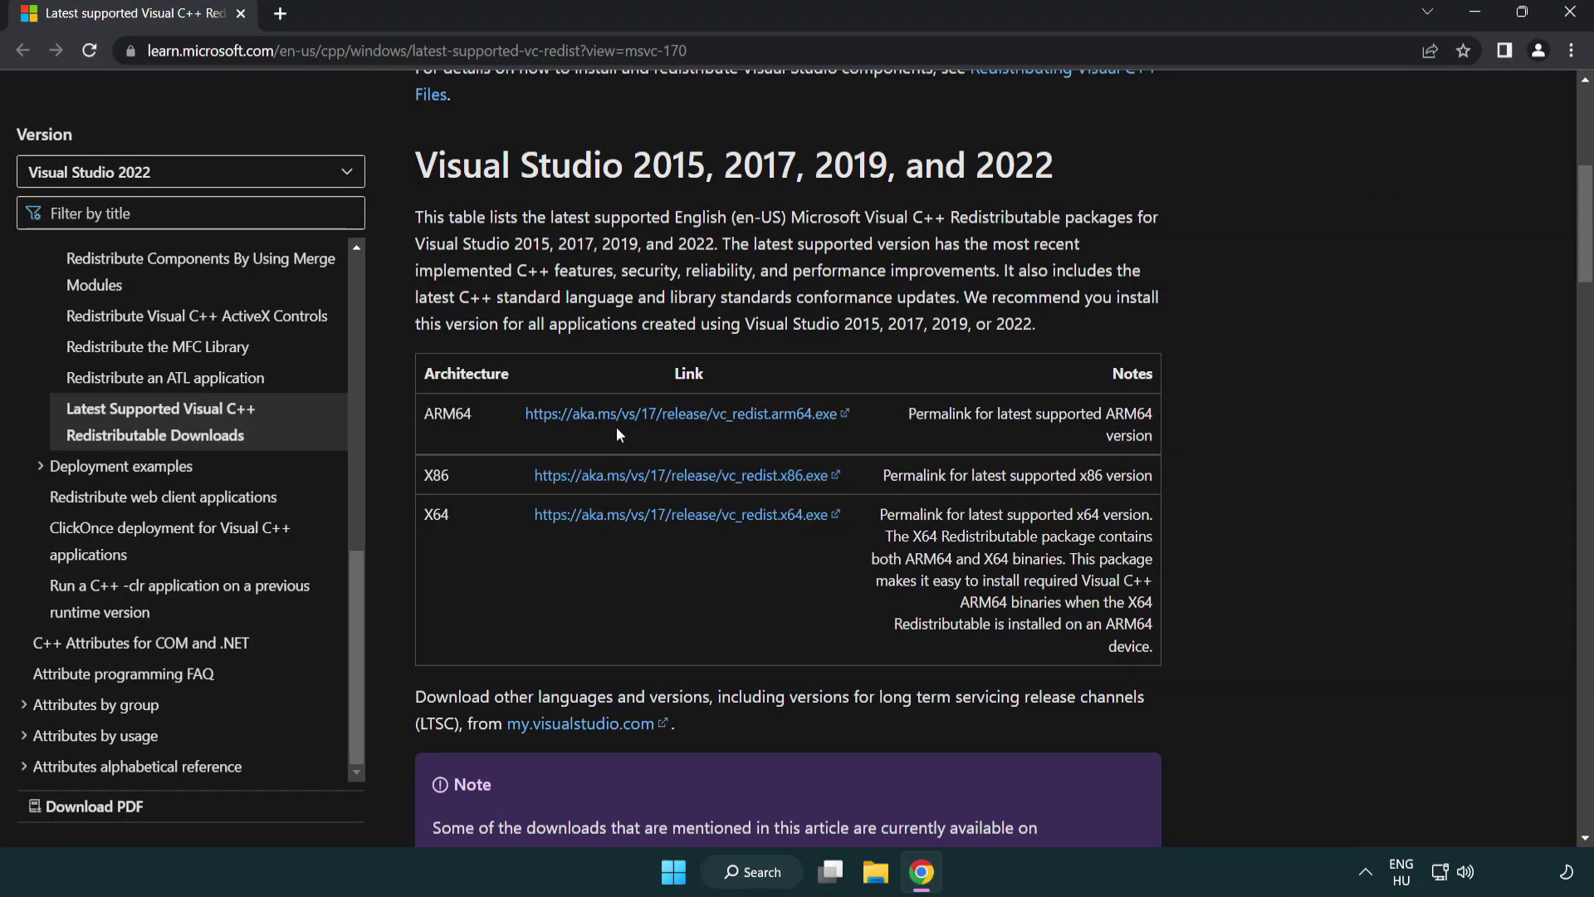
left_click(640, 414)
left_click(660, 476)
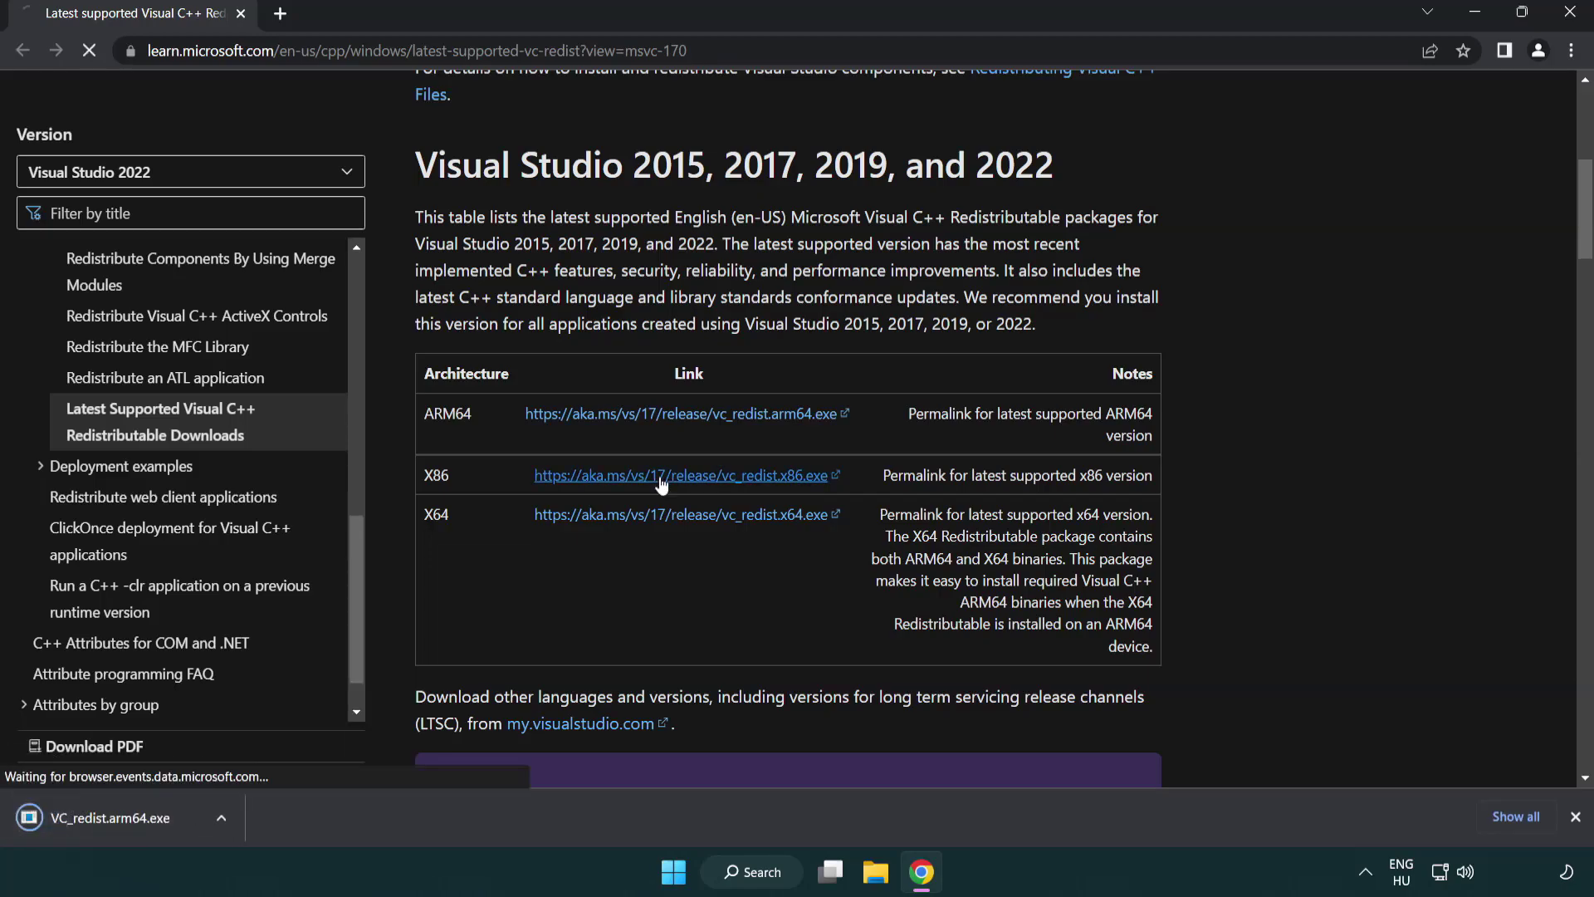
left_click(669, 517)
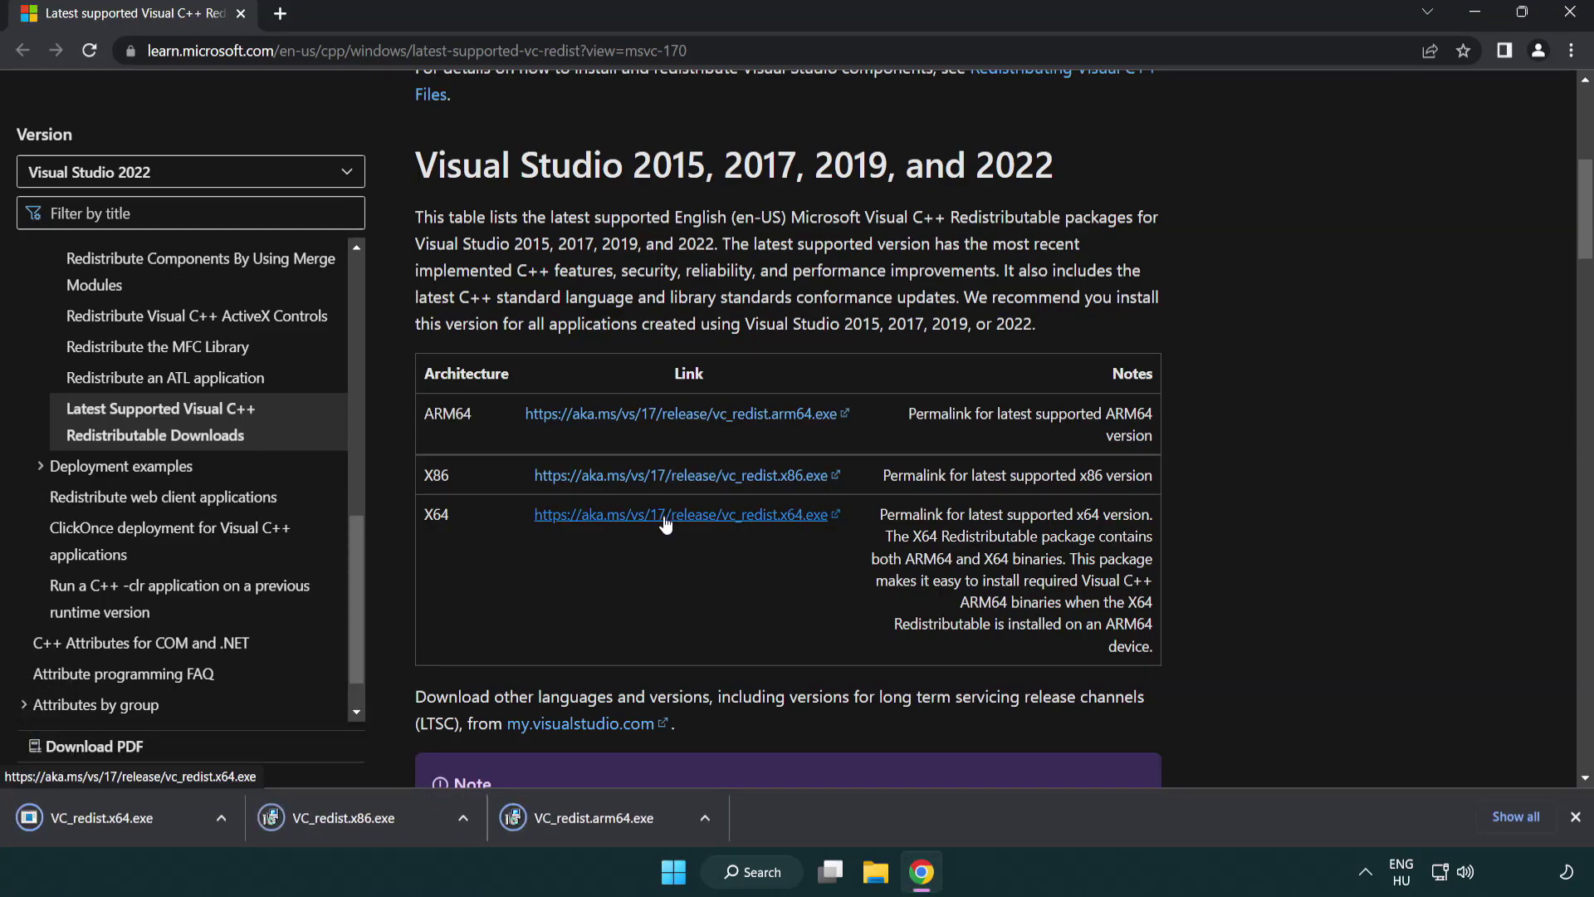
Step: Try installing the ARM64 Visual C++ redistributable and dismiss the unsupported-platform failure
left_click(610, 831)
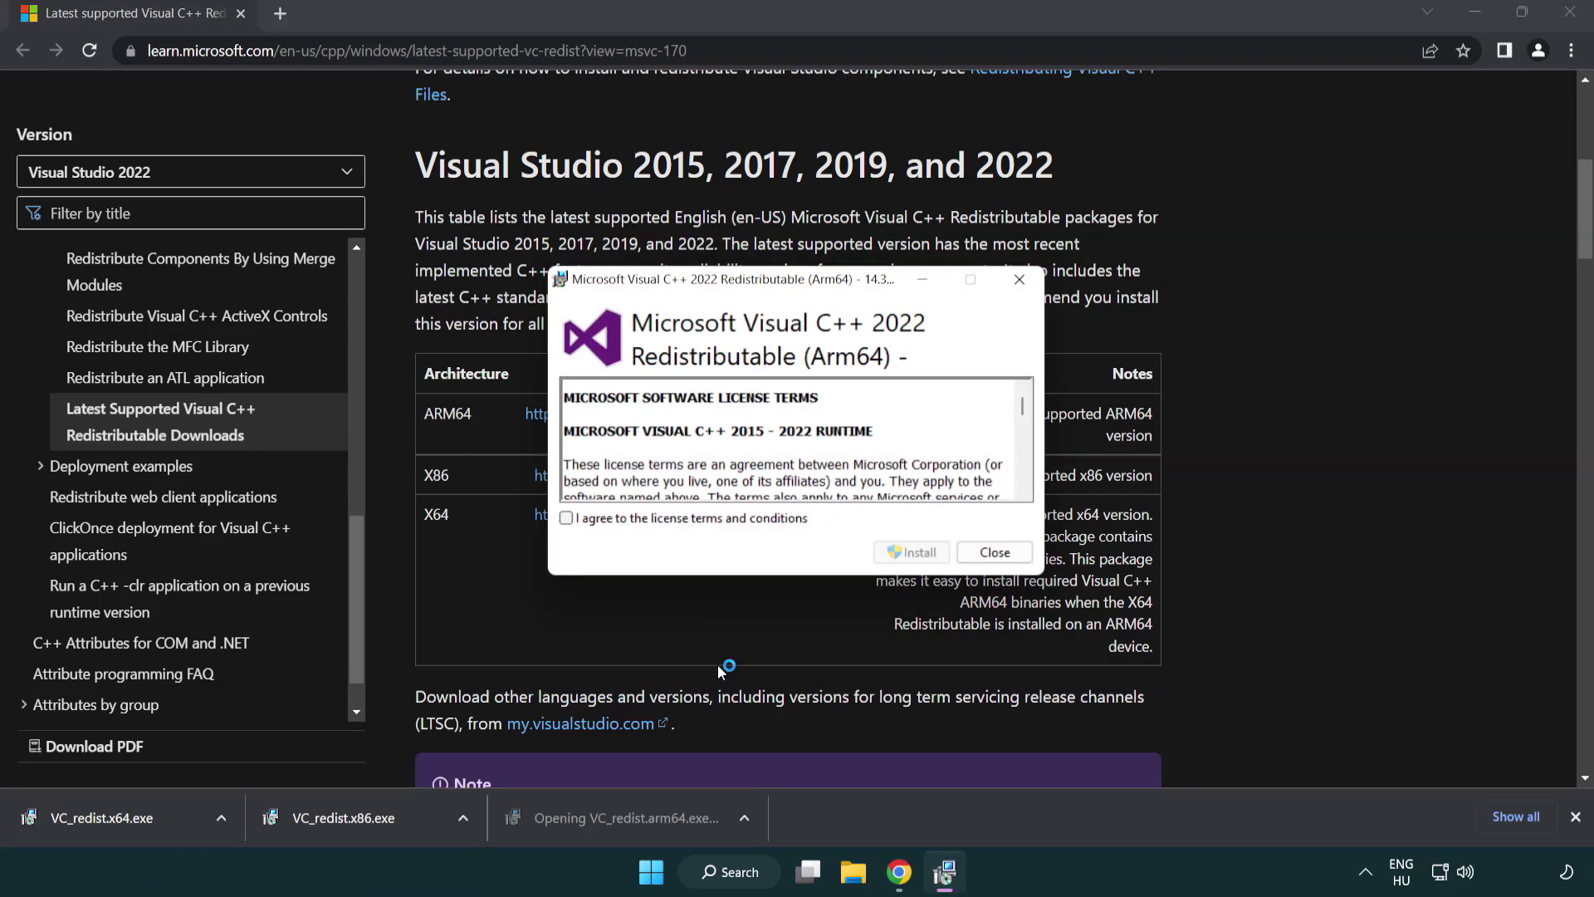
left_click_drag(1027, 407, 1033, 496)
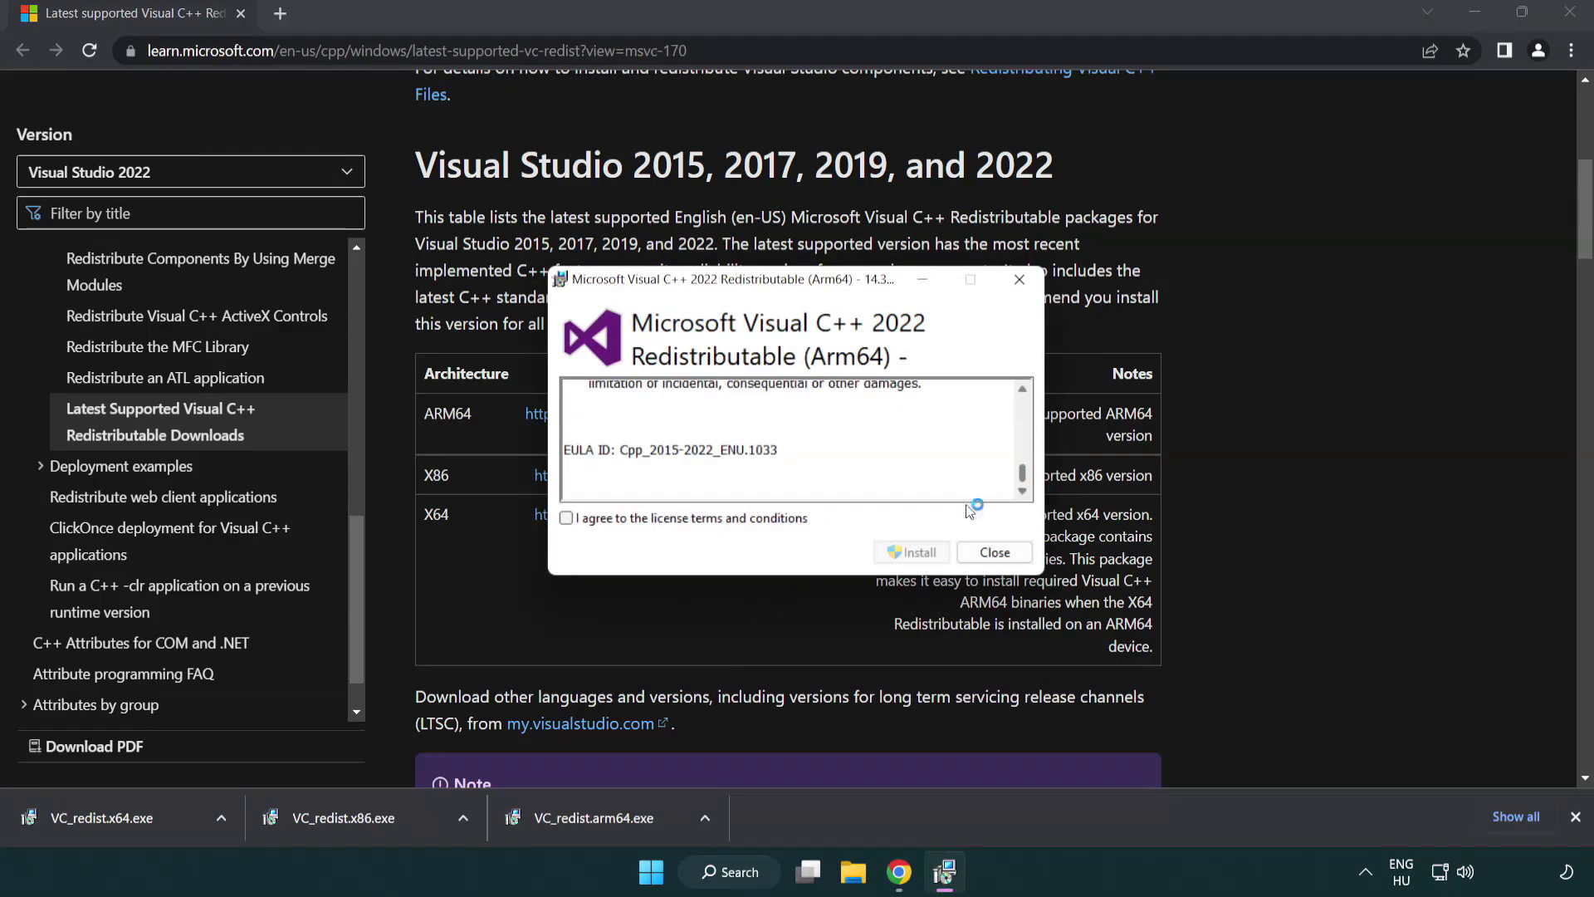
left_click(566, 518)
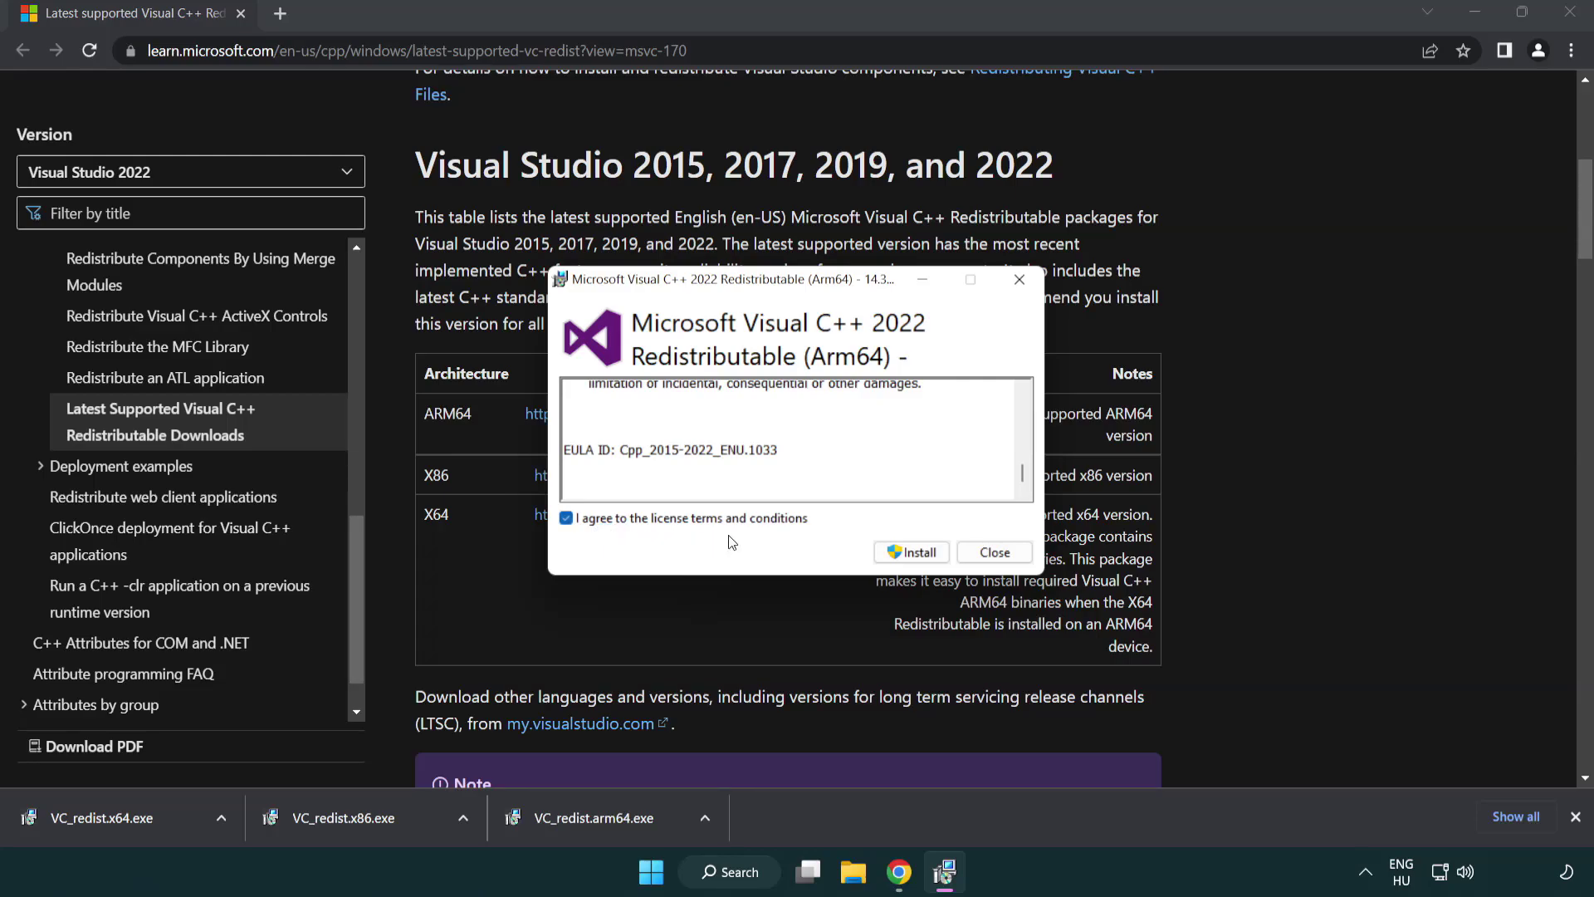
left_click(888, 552)
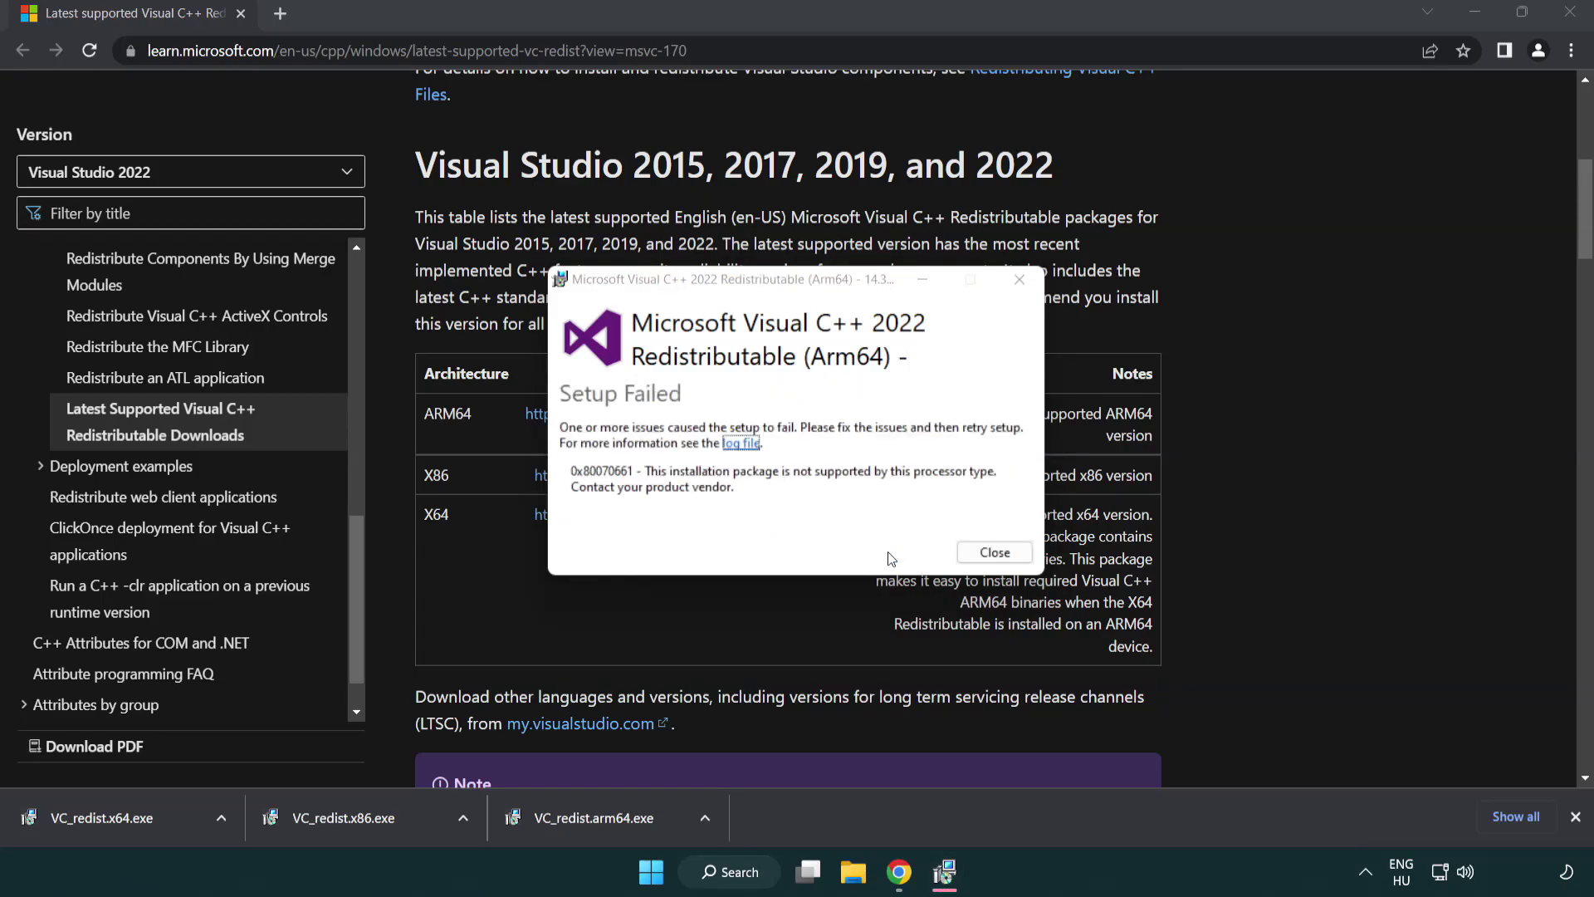
left_click(995, 555)
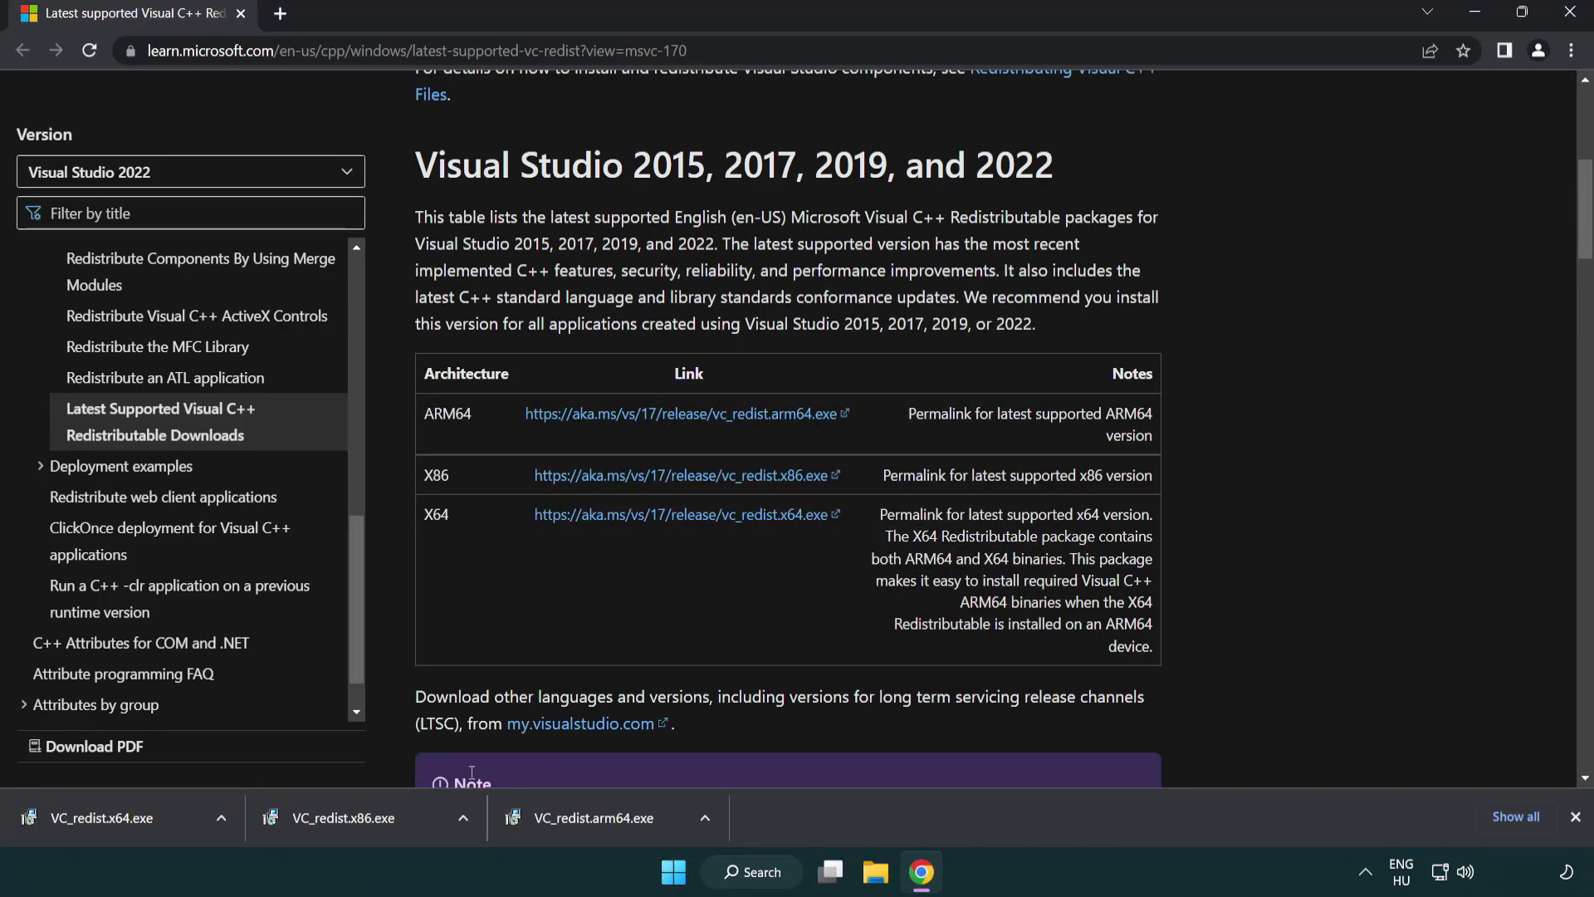
Step: Install the x86 and x64 Visual C++ redistributables, closing each without restarting
left_click(357, 827)
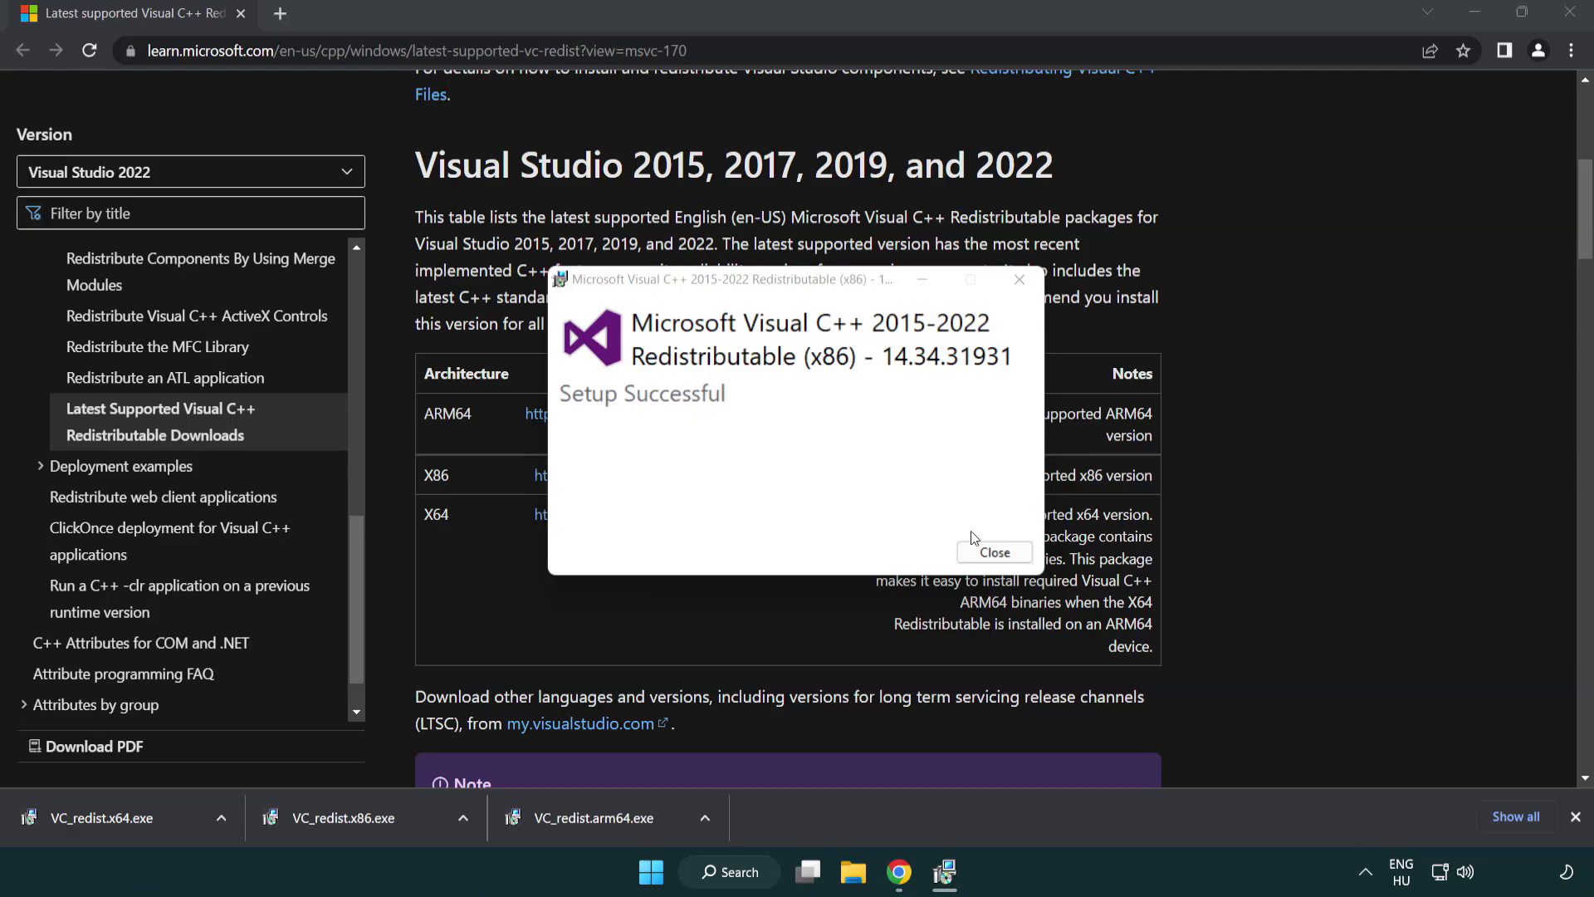
left_click(996, 552)
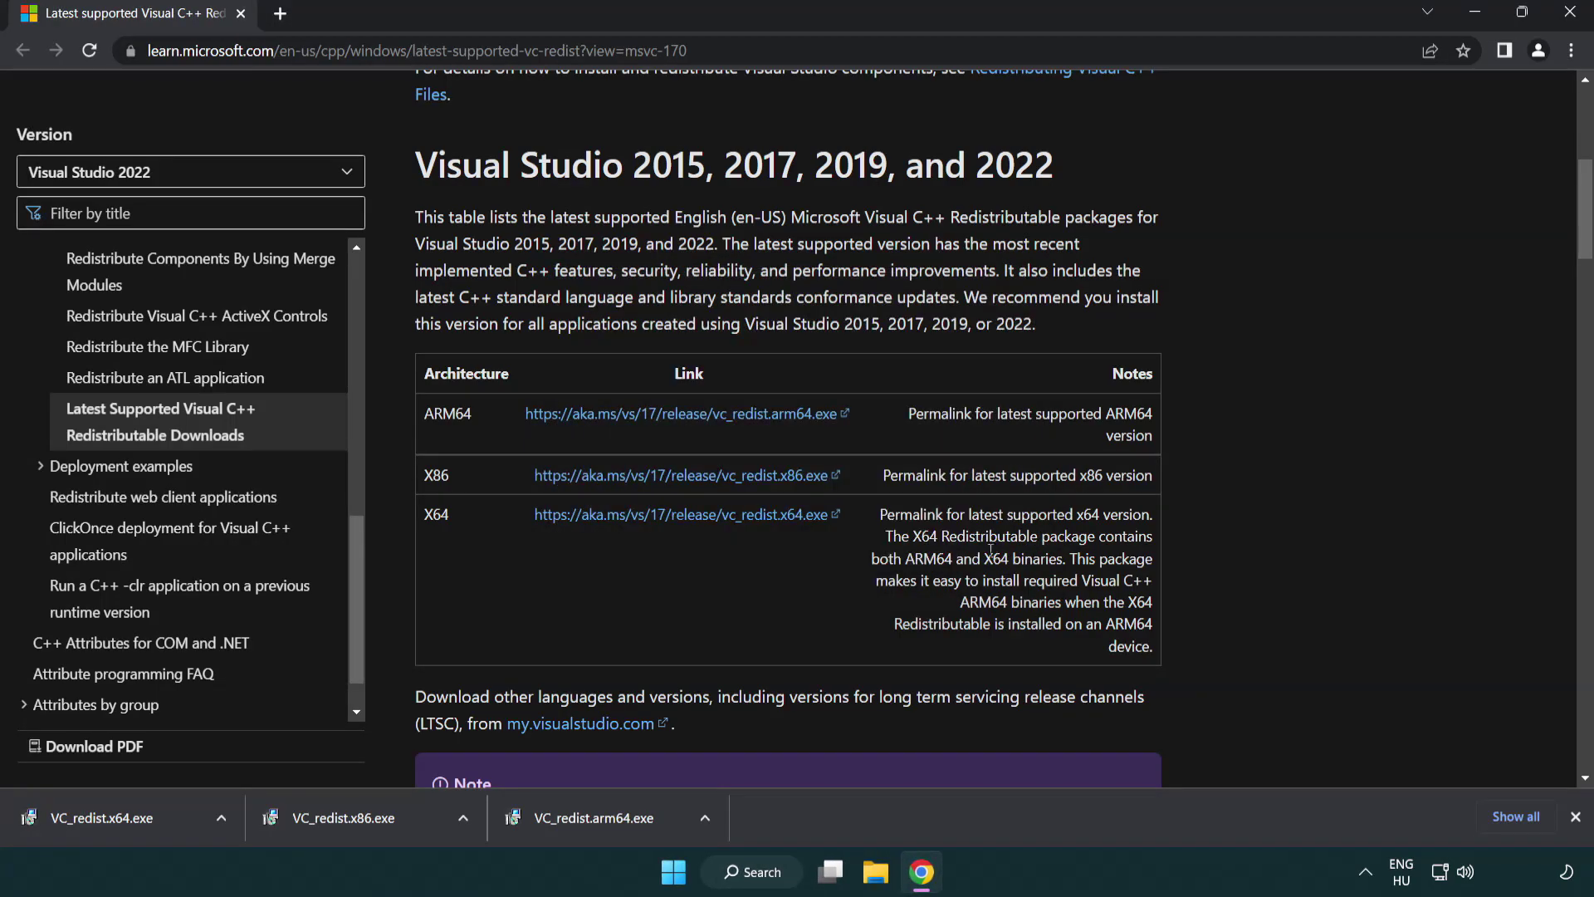
left_click(120, 814)
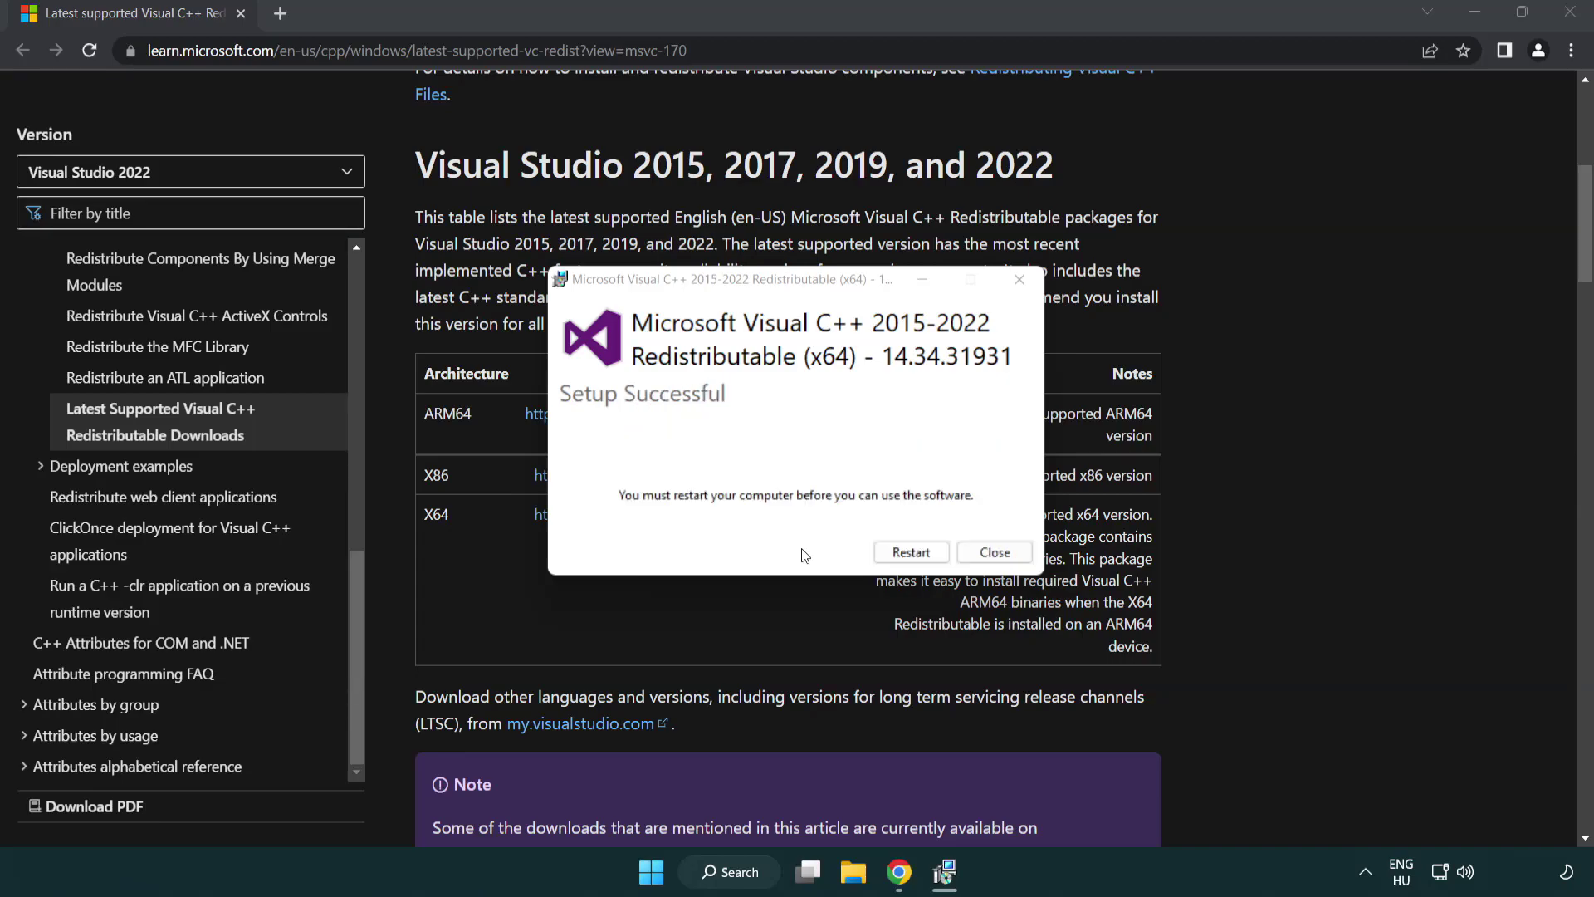
left_click(1009, 562)
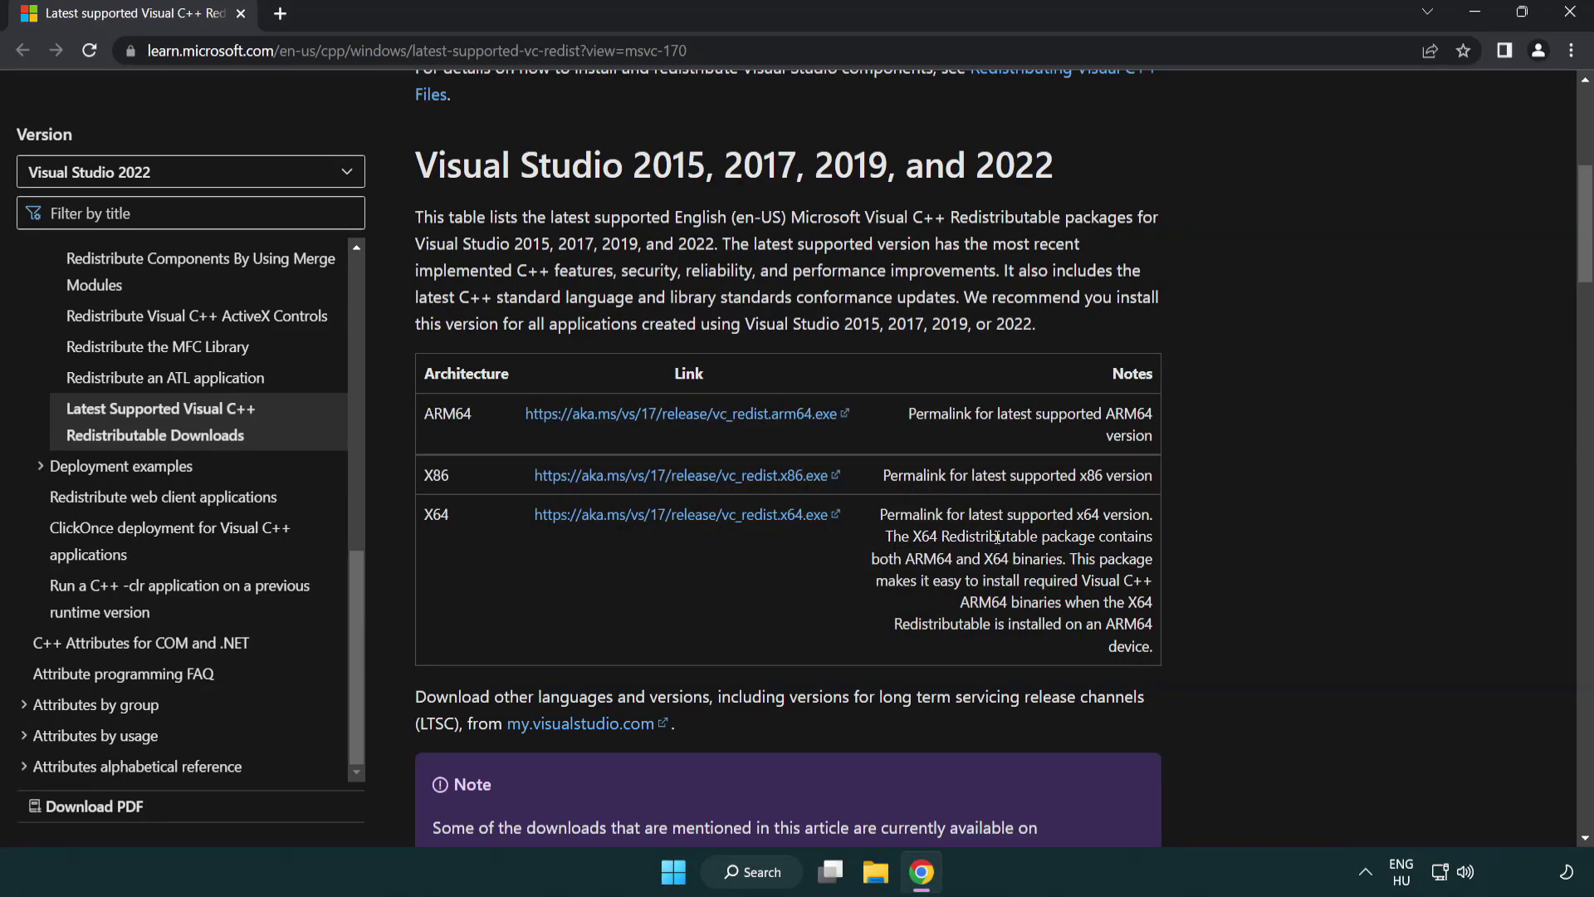
Step: Close Chrome, search for 'cmd' and bring up Command Prompt's context menu
left_click(1572, 14)
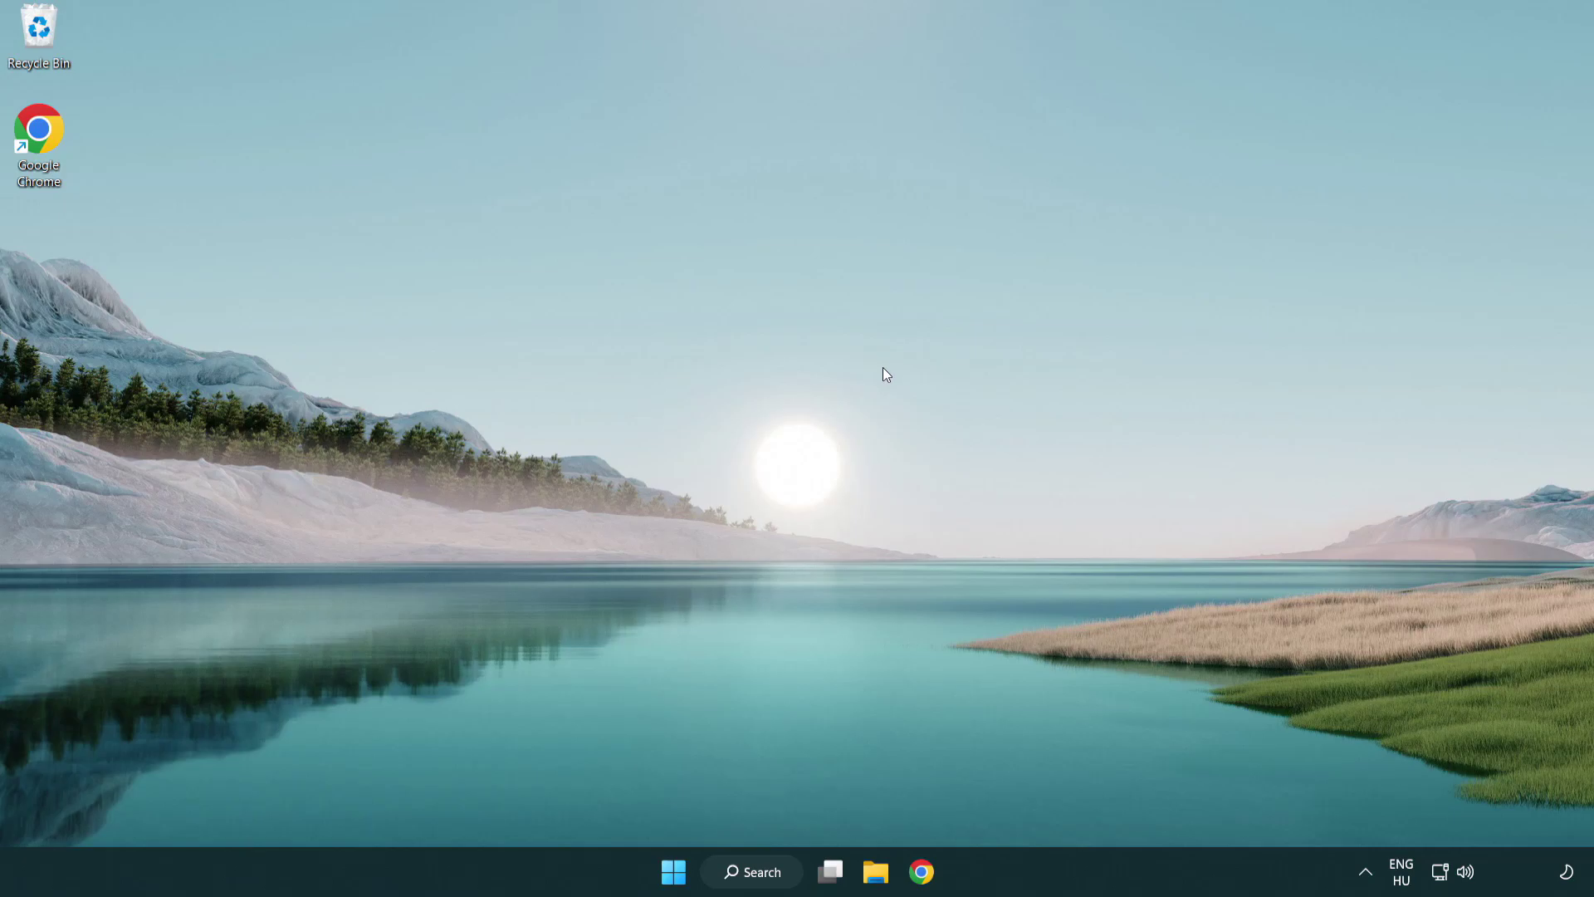
left_click(740, 887)
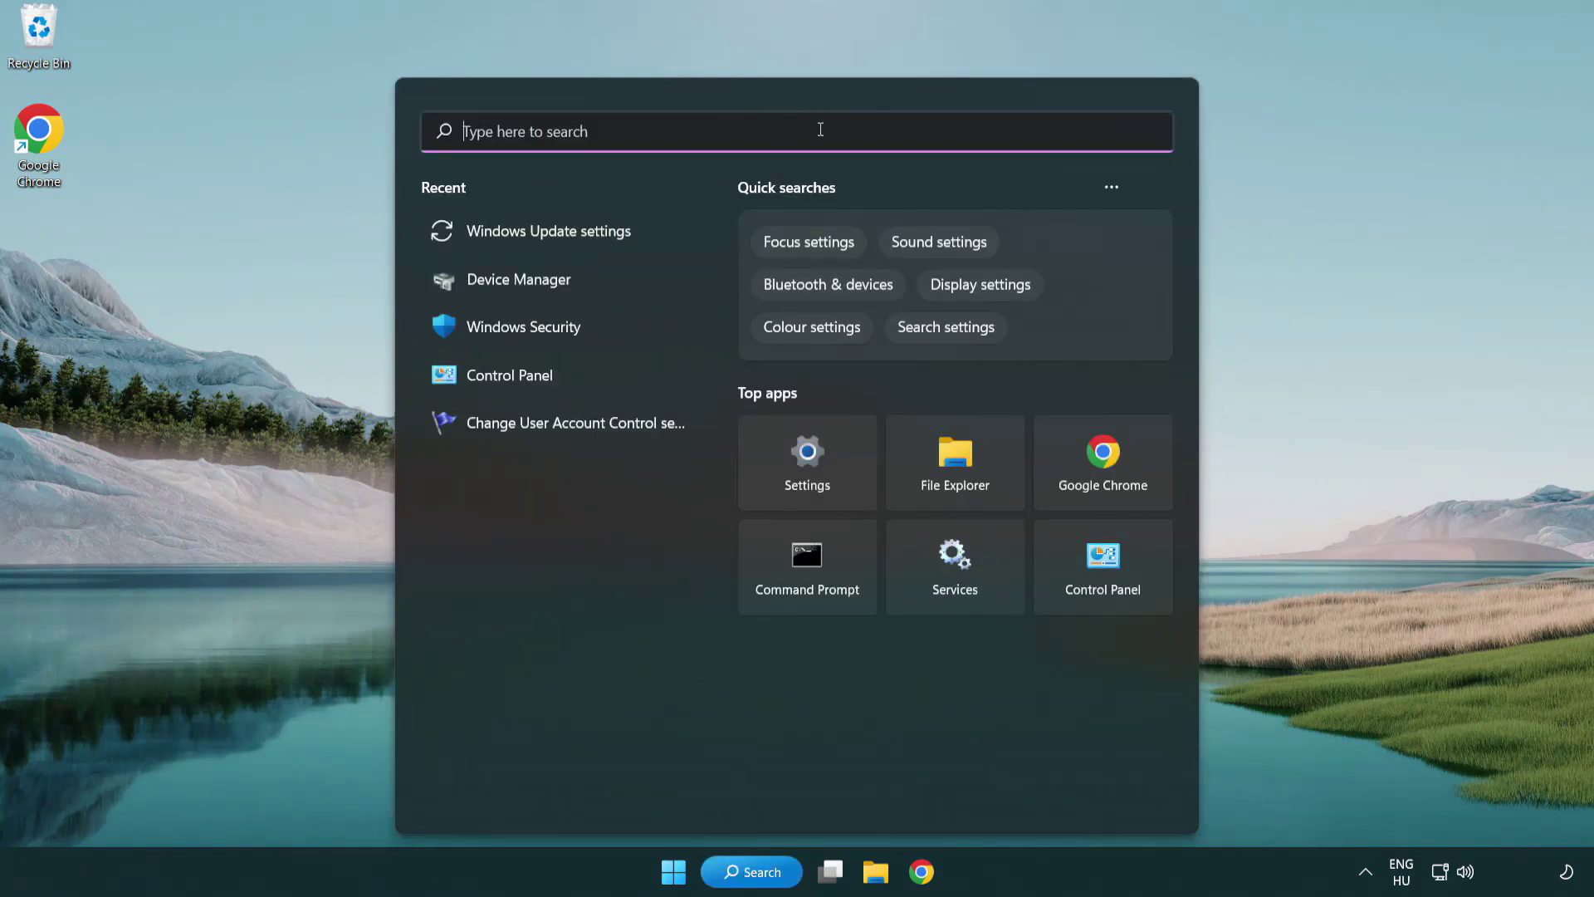
type("cmd")
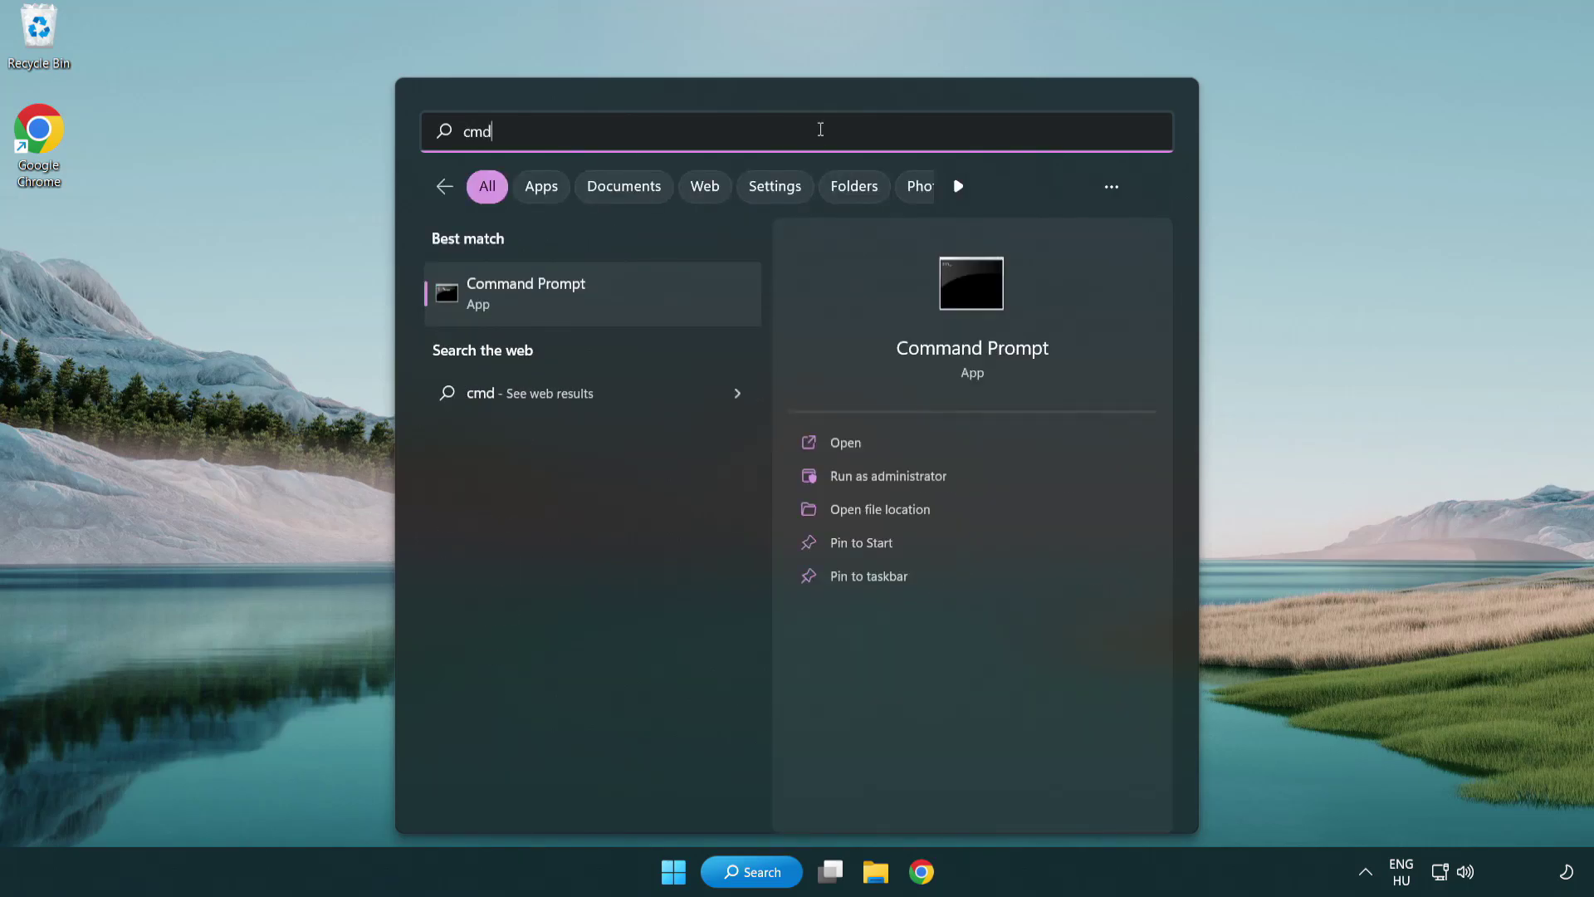
right_click(610, 297)
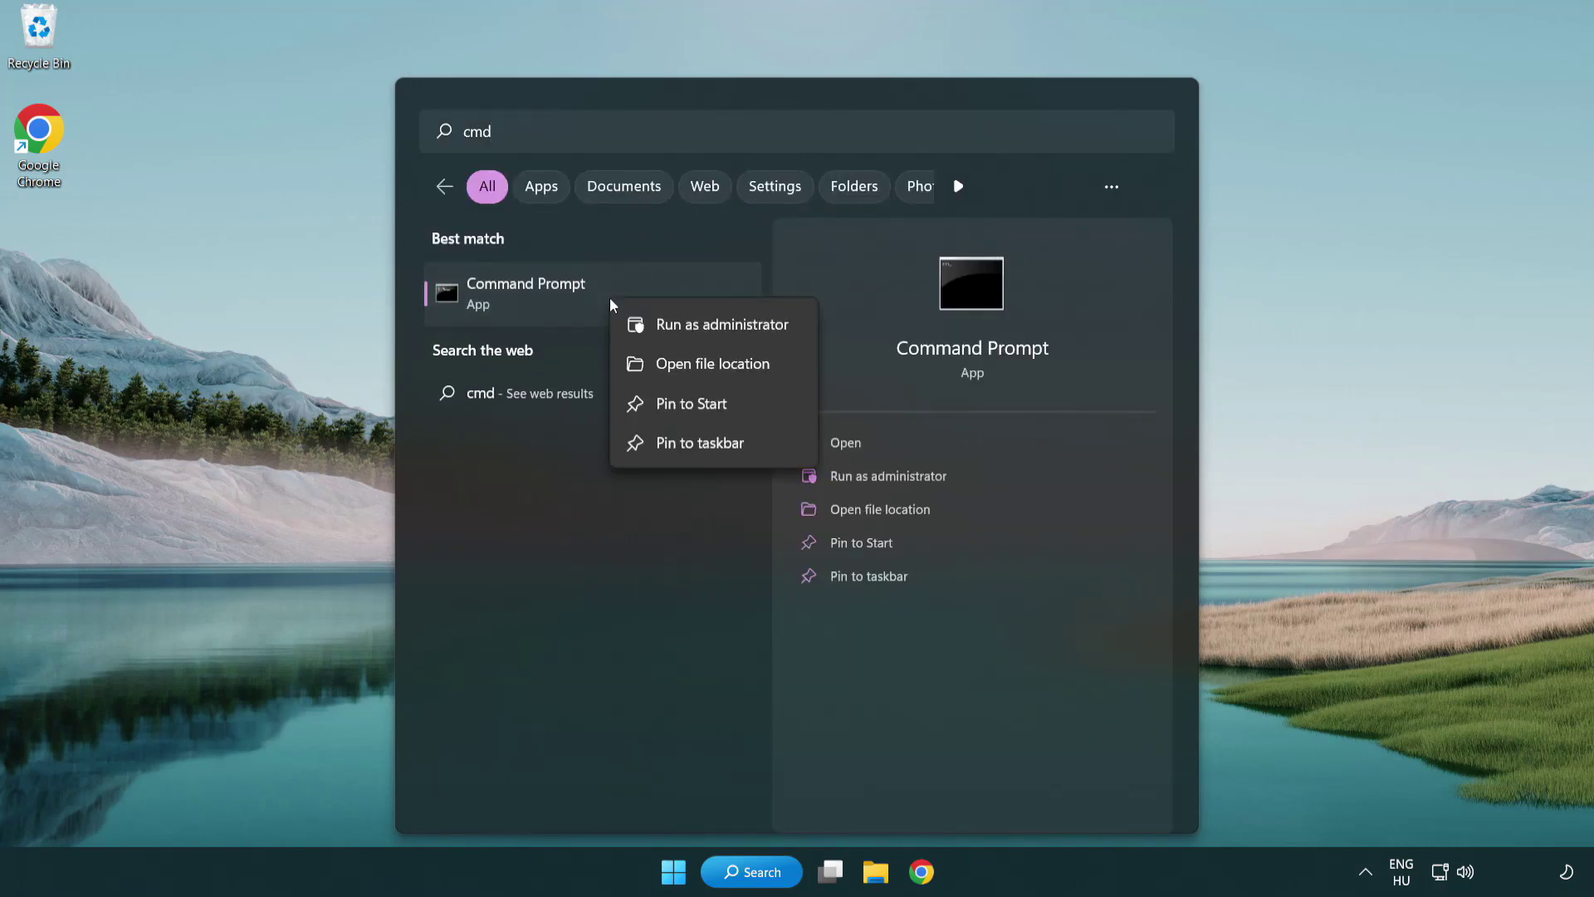
Step: Run sfc /scannow in an administrator Command Prompt, which reports no integrity violations
left_click(721, 332)
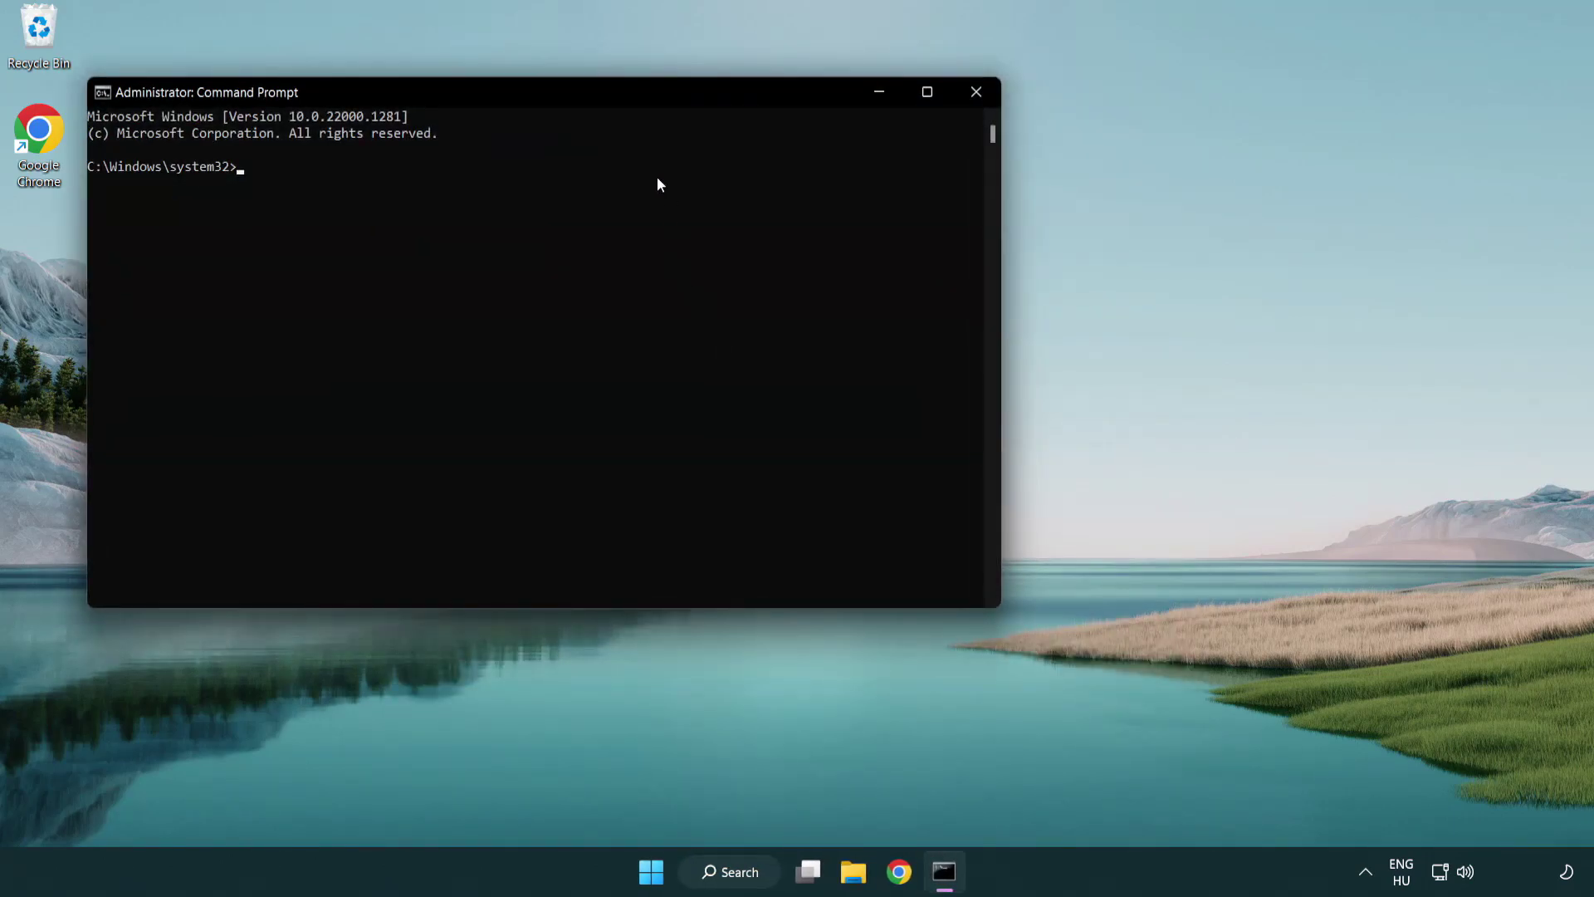
left_click_drag(568, 93, 803, 162)
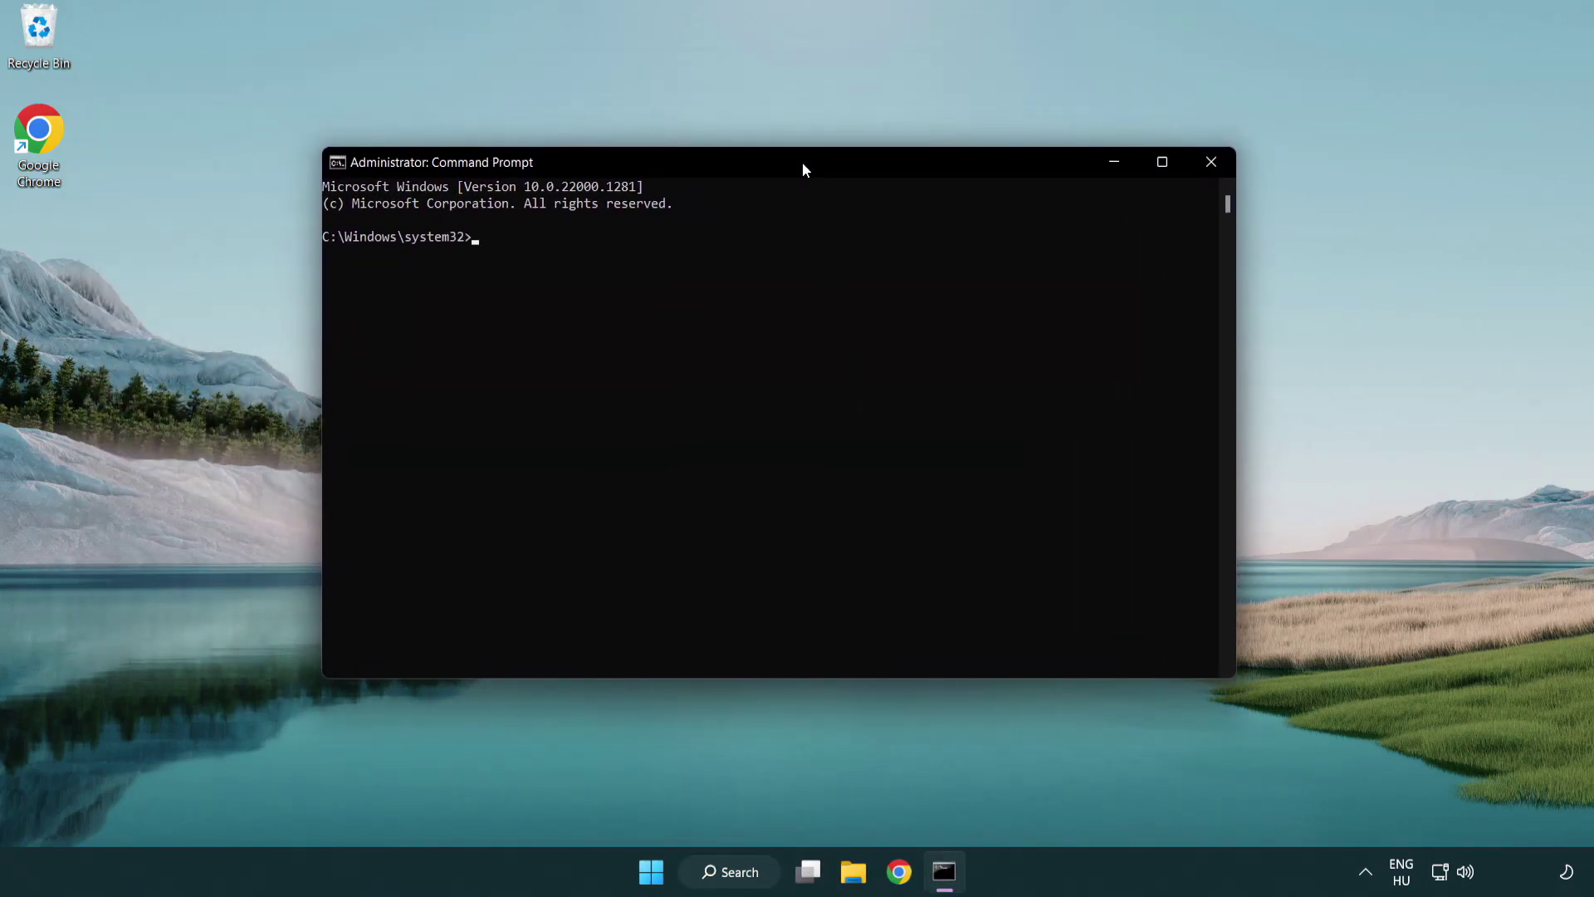
type("sfc /scannow")
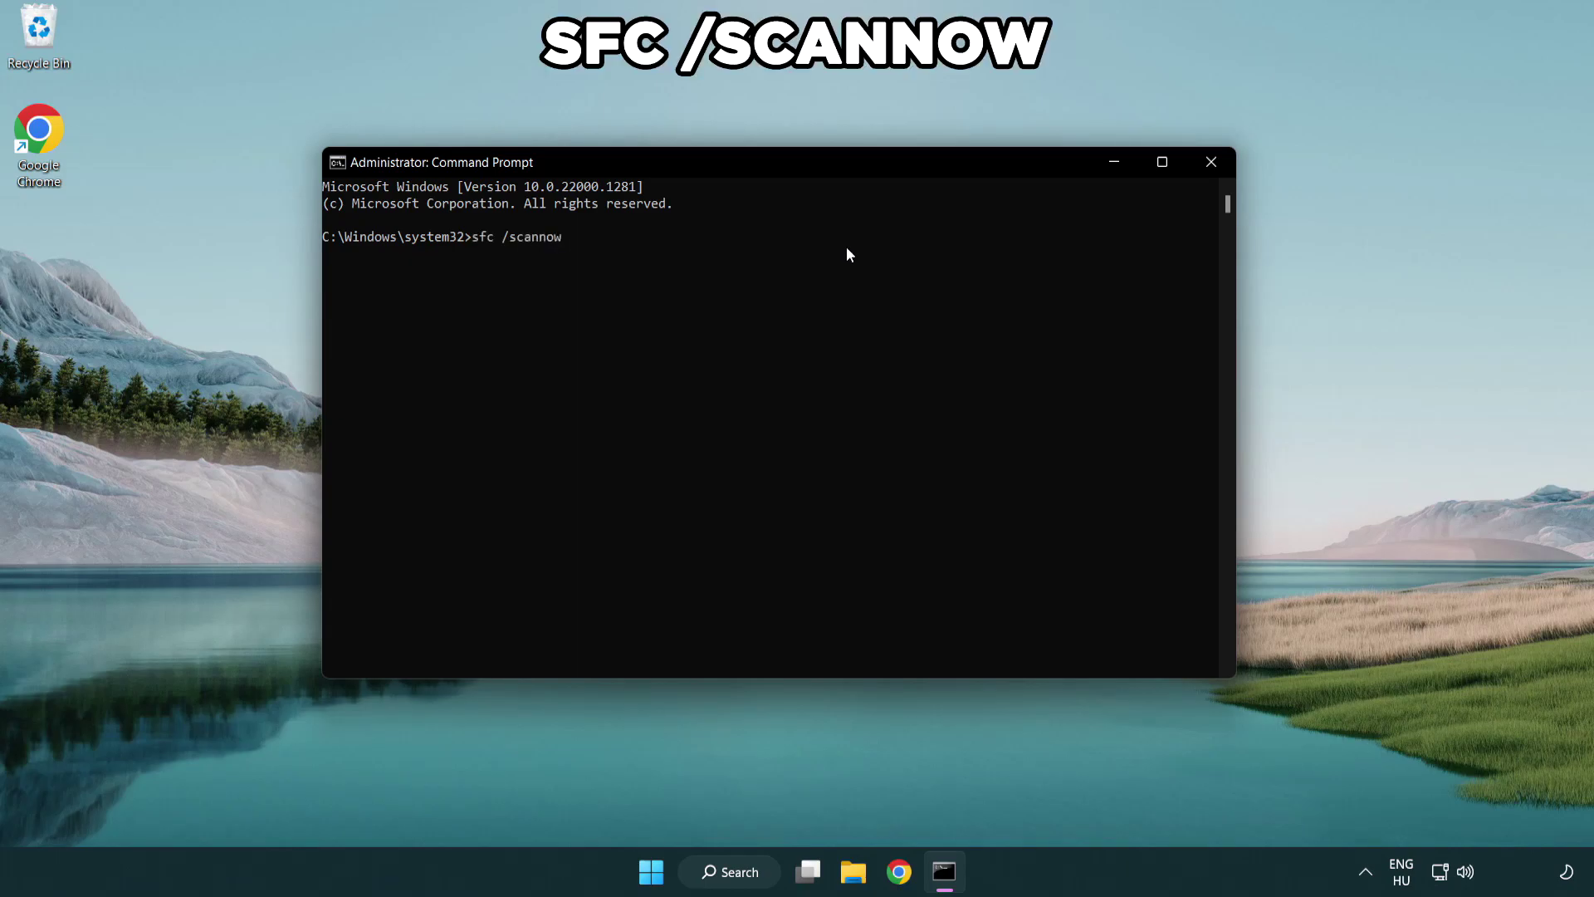
key("Return")
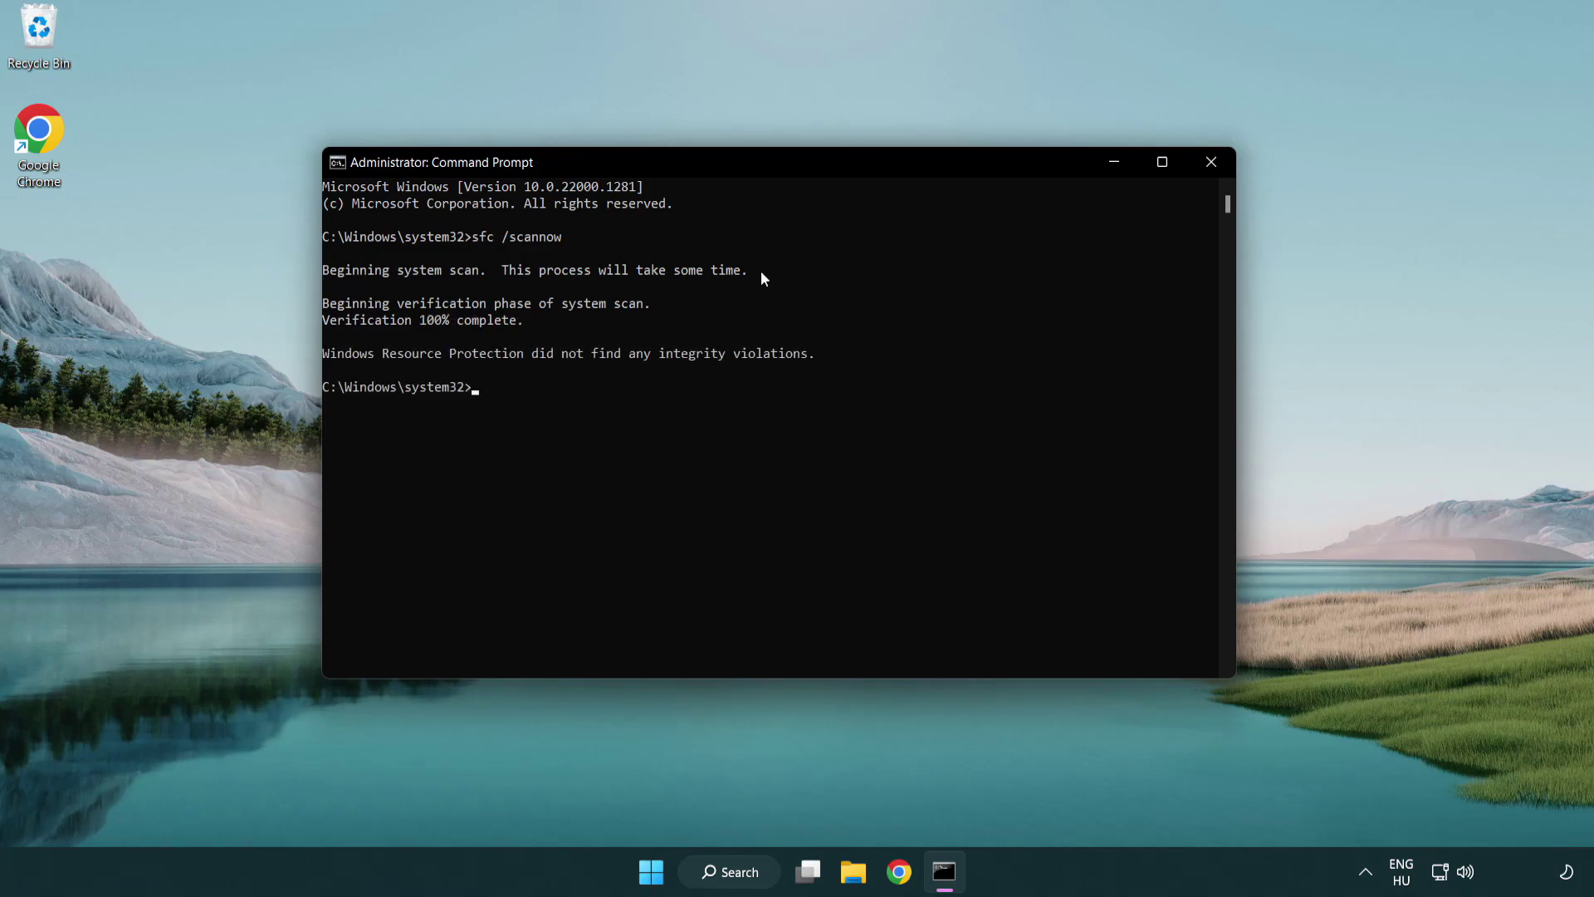
Step: Close Command Prompt and show the Start menu's Sleep, Shut down and Restart options
left_click(1211, 163)
left_click(662, 881)
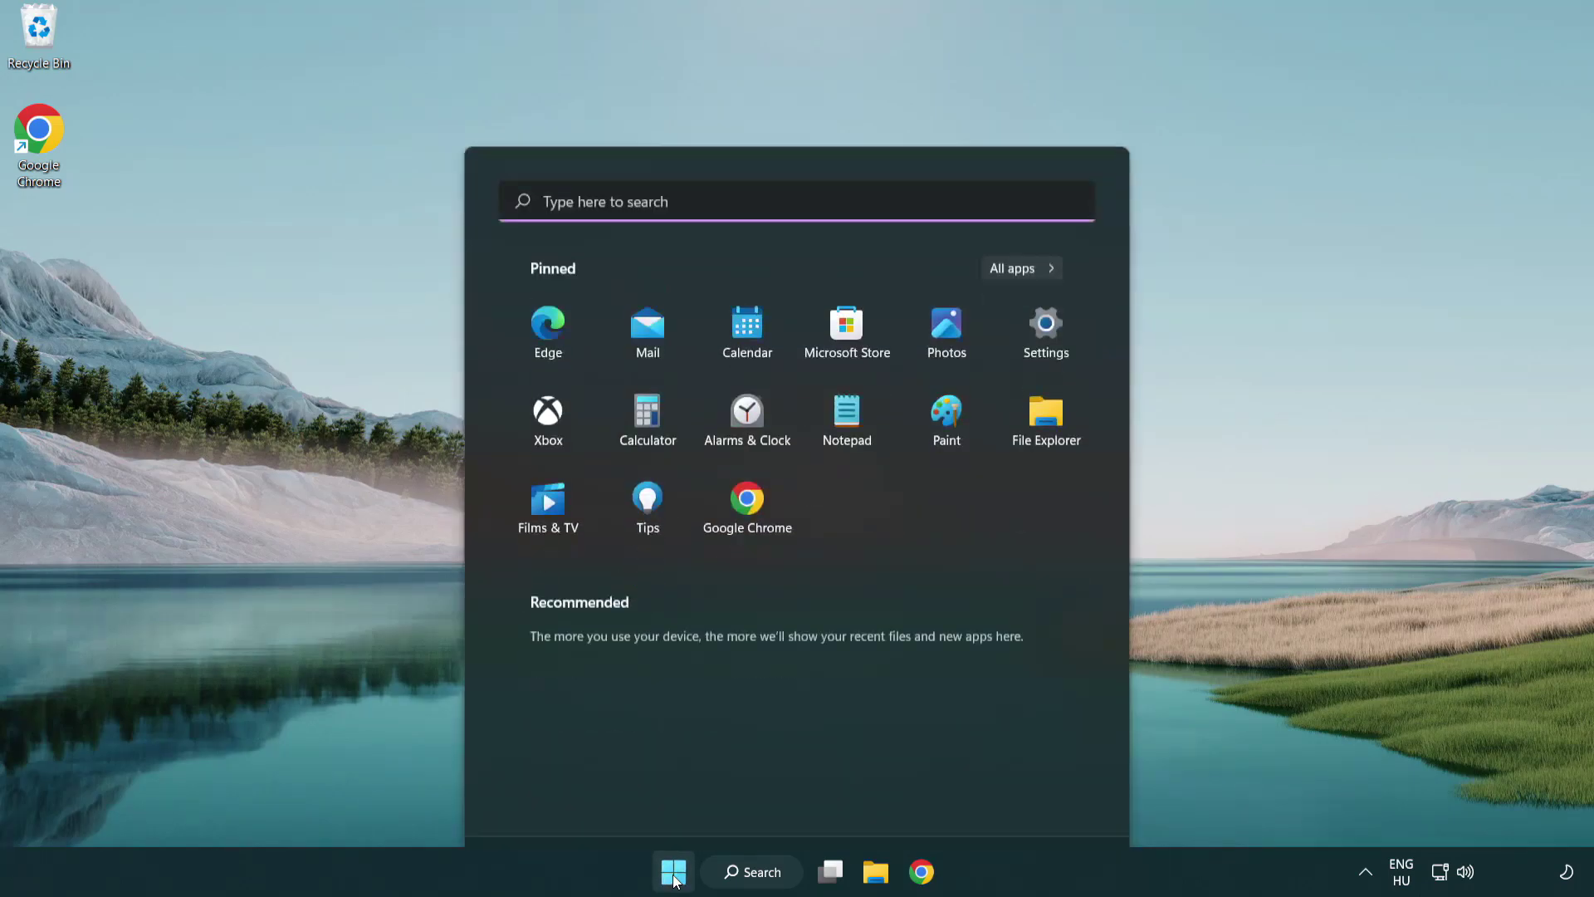
left_click(1056, 799)
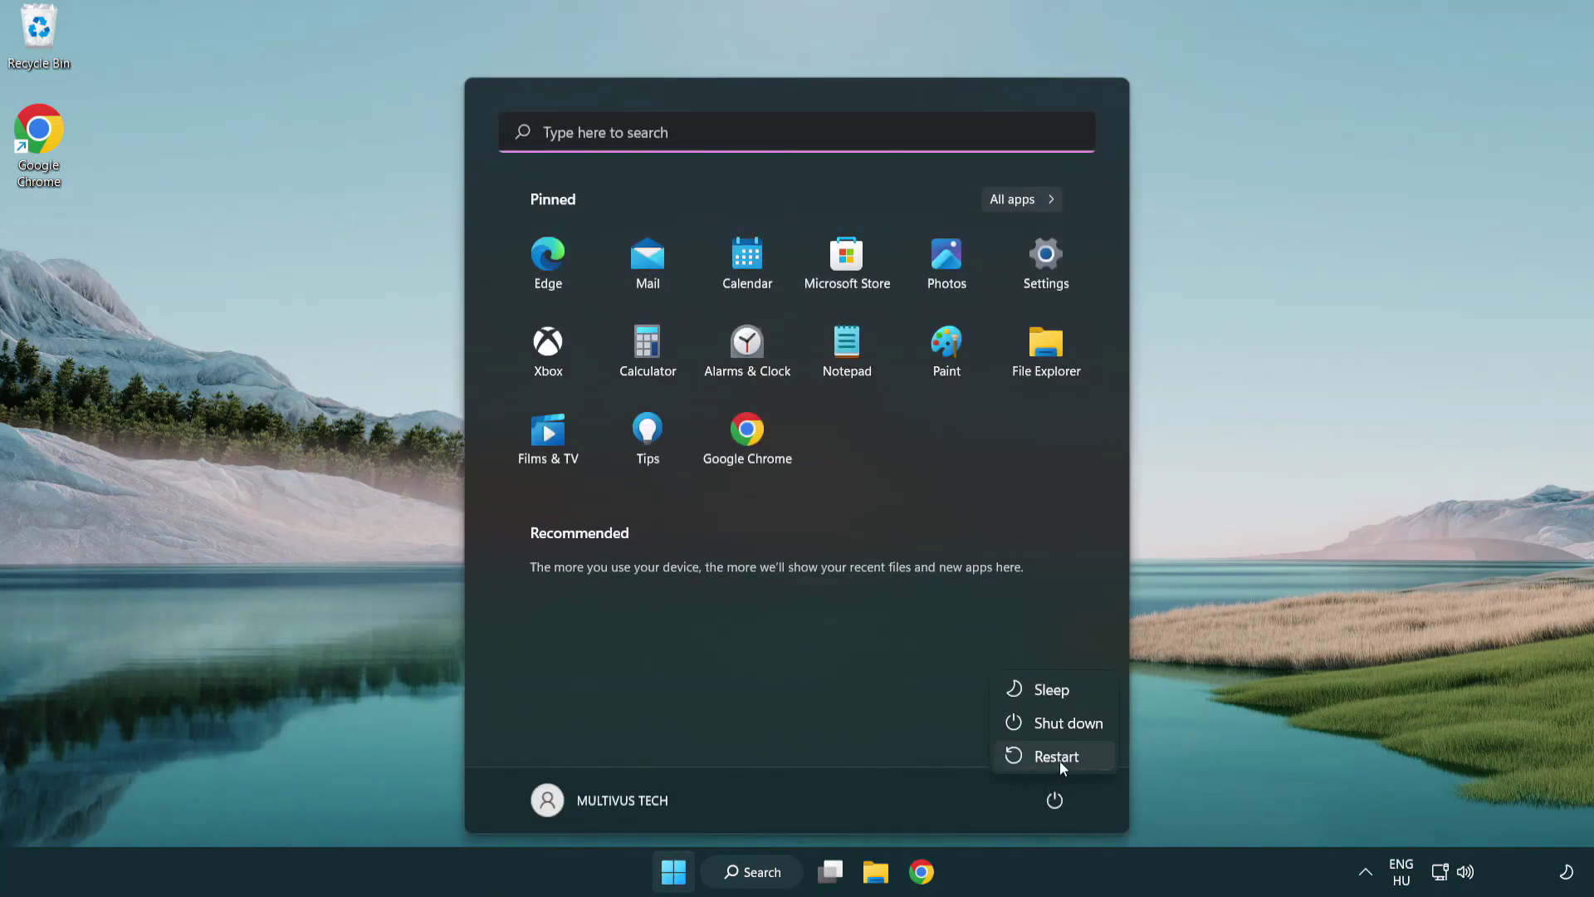